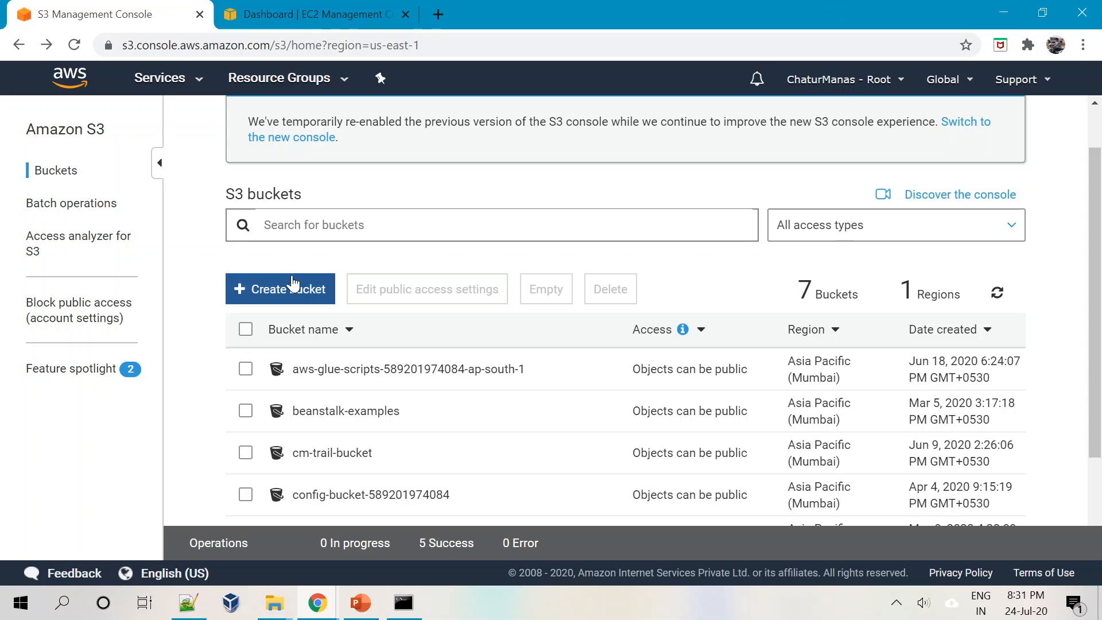
Step: Create an S3 bucket named my-static-site-2407, keeping the US East (N. Virginia) region and default settings
drag(1097, 253, 1097, 185)
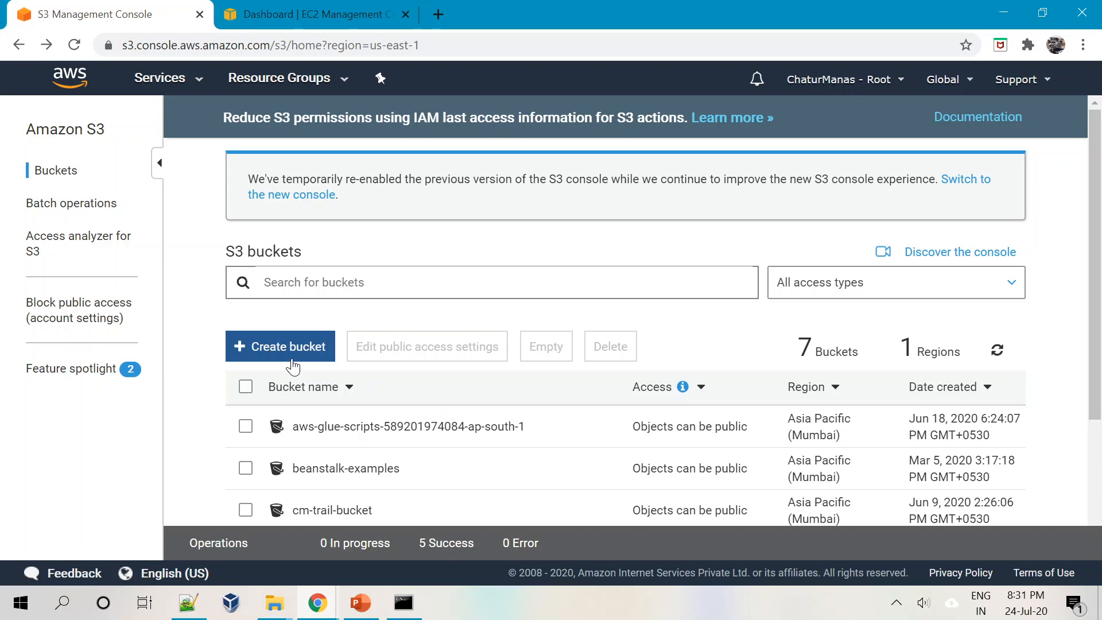
click(256, 362)
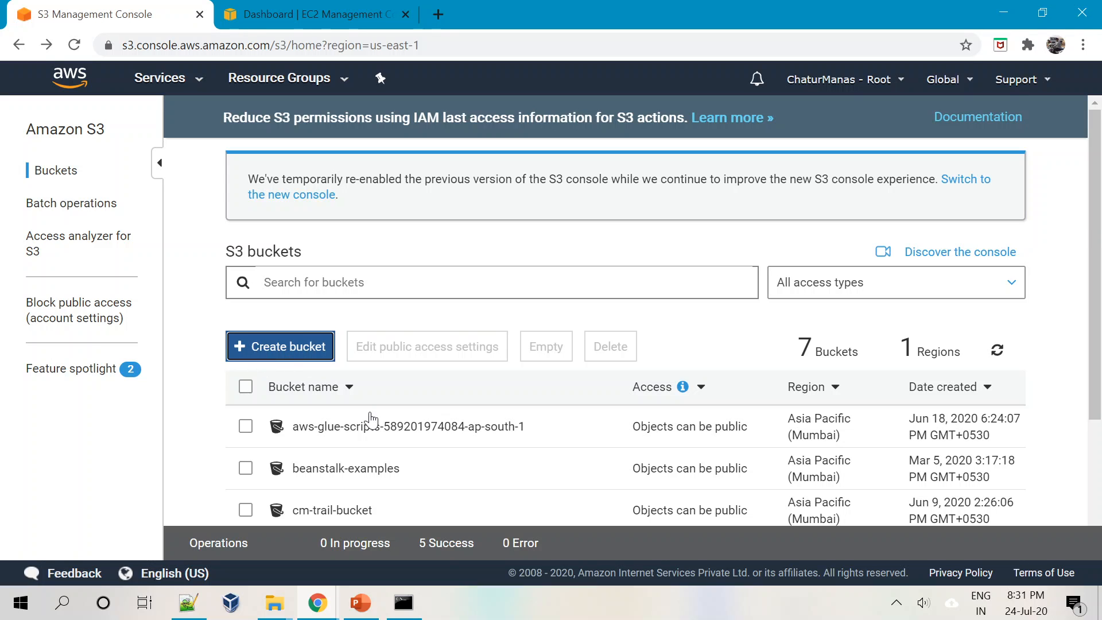
key(Down)
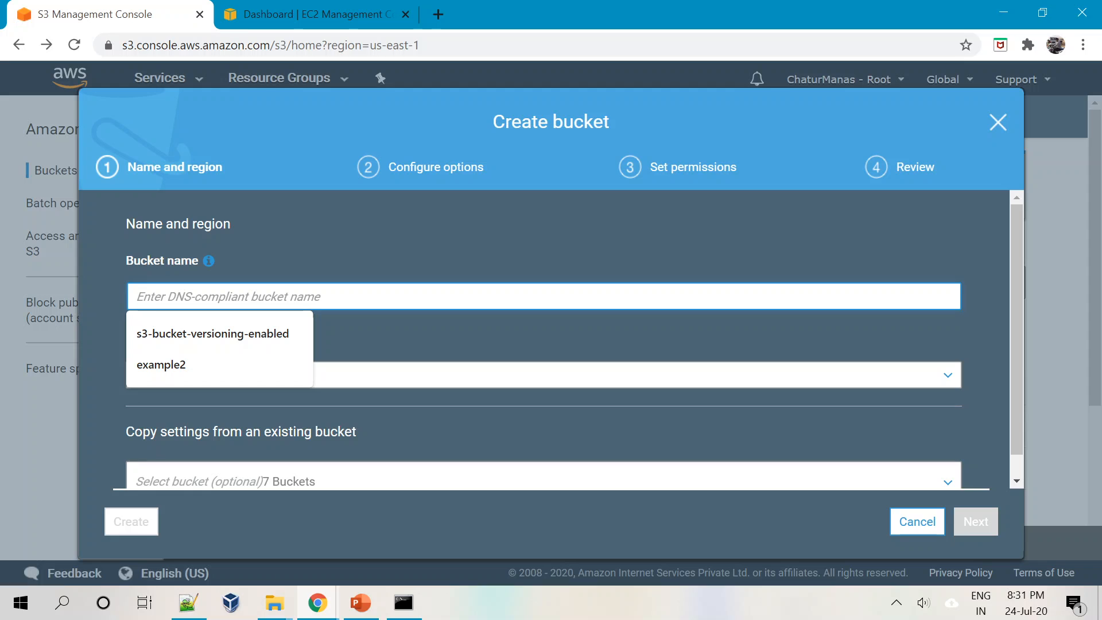
text(my-sta)
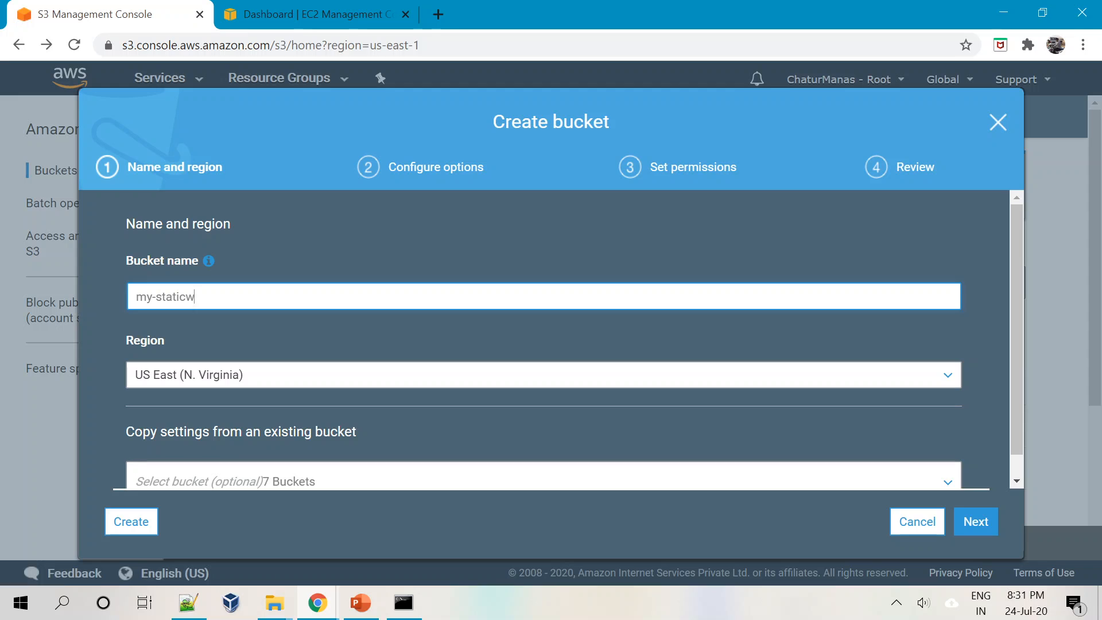
text(ticw)
key(BackSpace)
text(-site-)
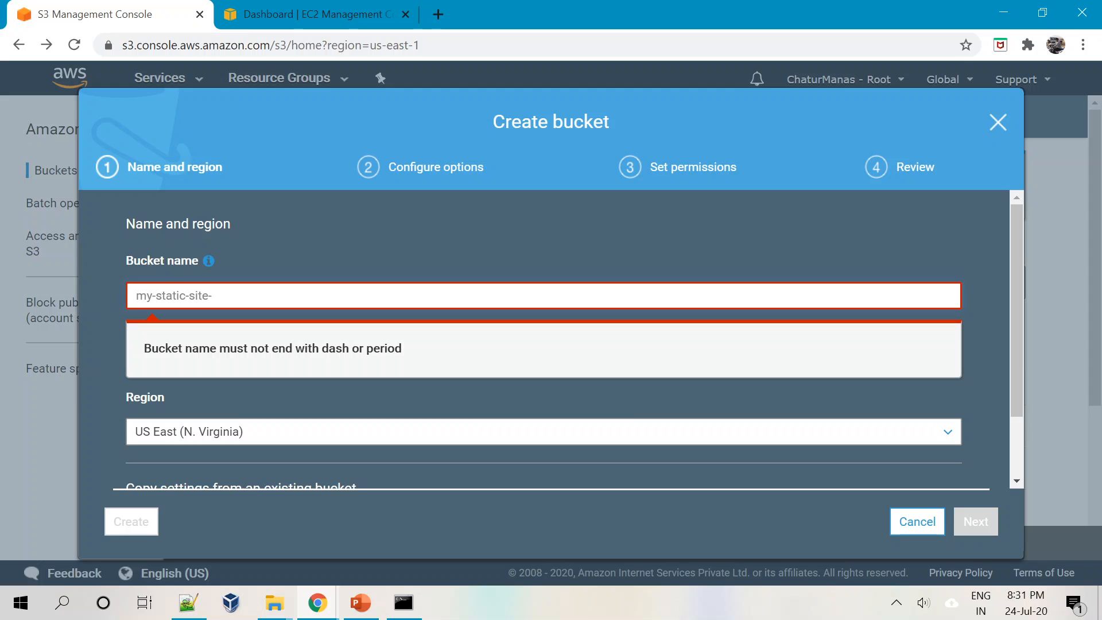
text(2407)
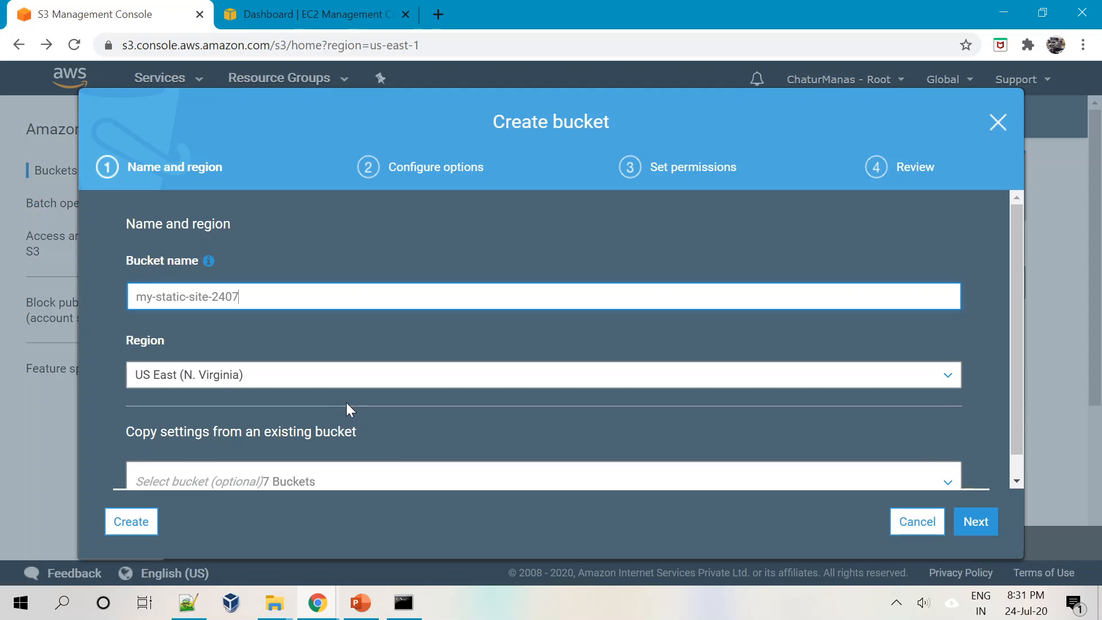
click(143, 524)
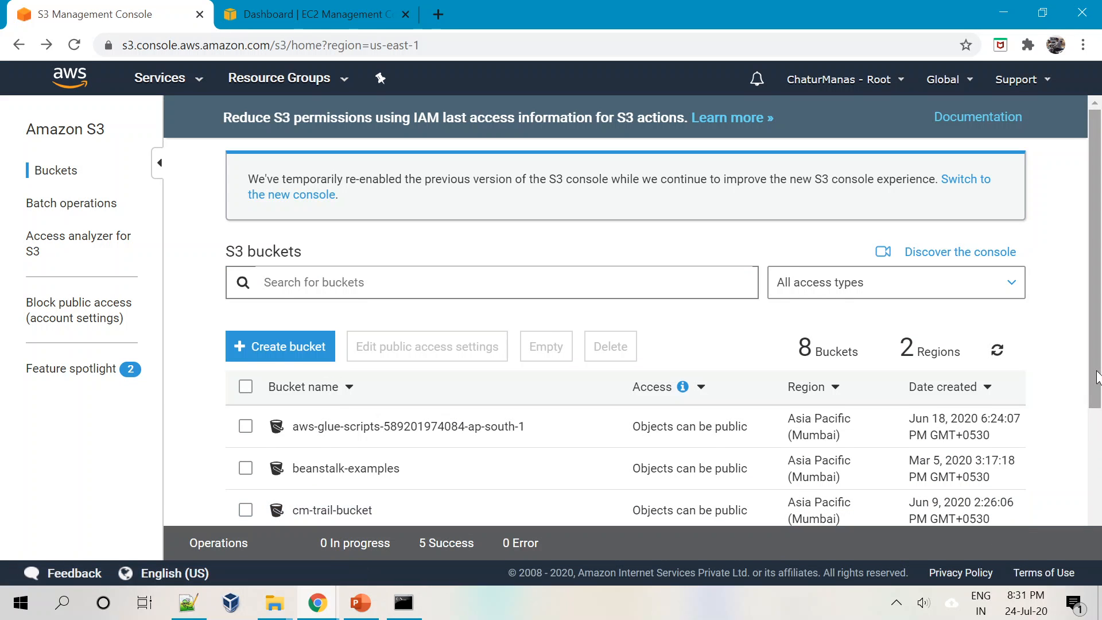
Step: Upload index.html from the C: drive's Website folder into the my-static-site-2407 bucket
drag(1100, 402, 1098, 503)
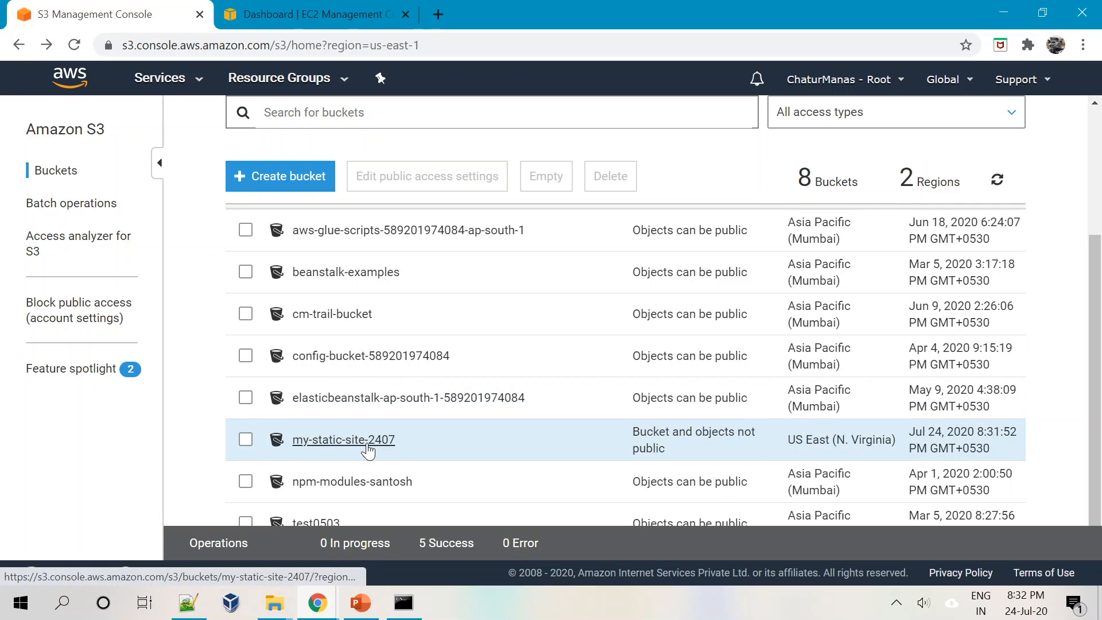
click(363, 448)
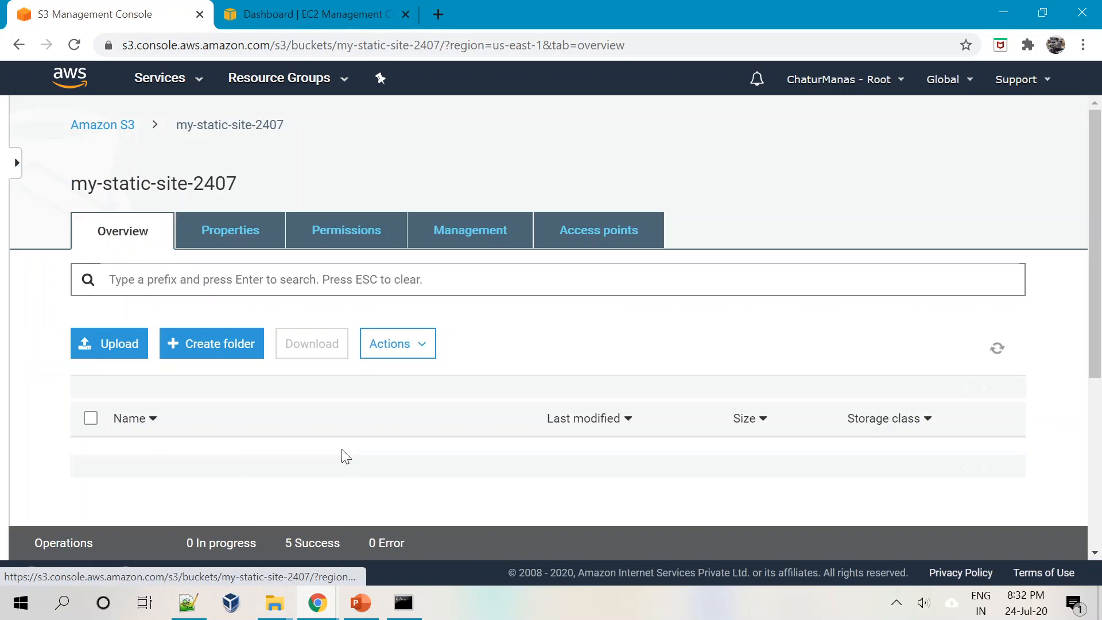
scroll(285, 364, down, 2)
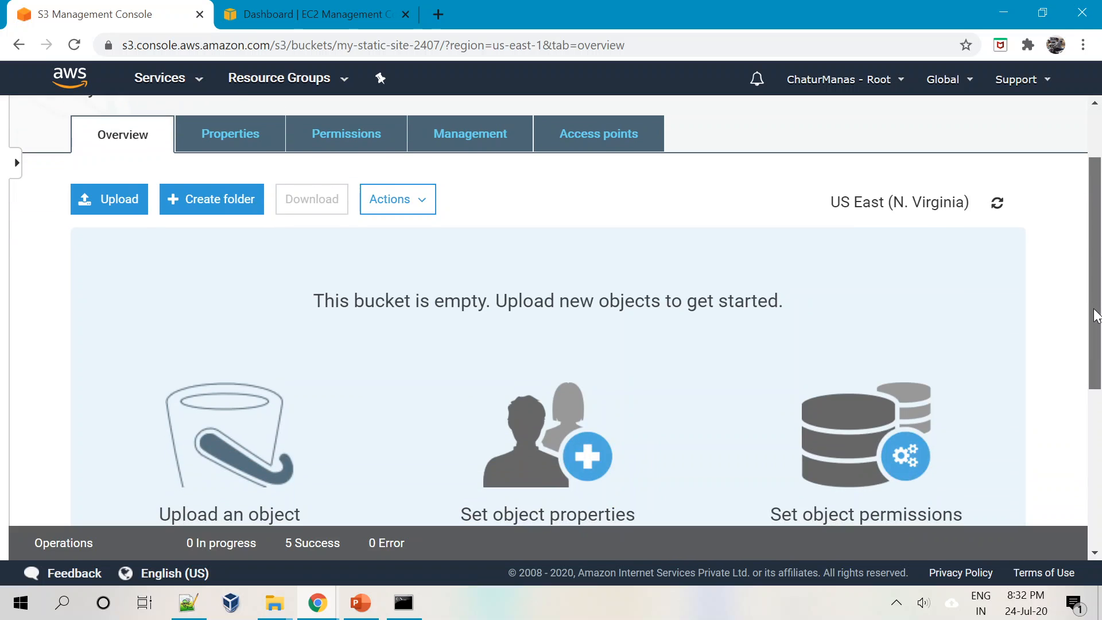
click(104, 207)
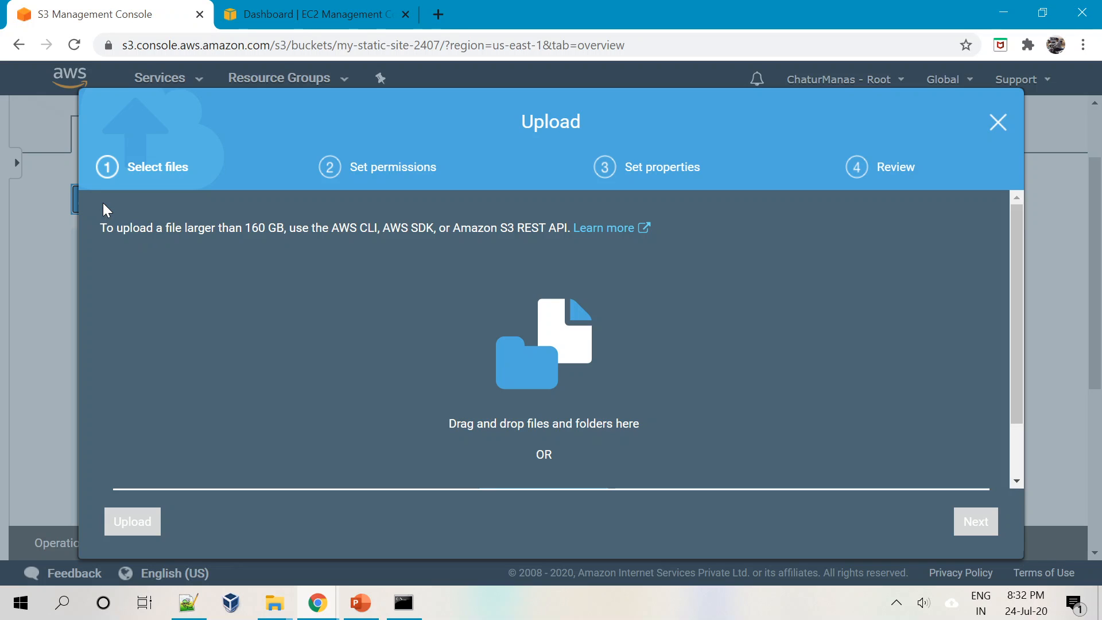
scroll(568, 496, down, 1)
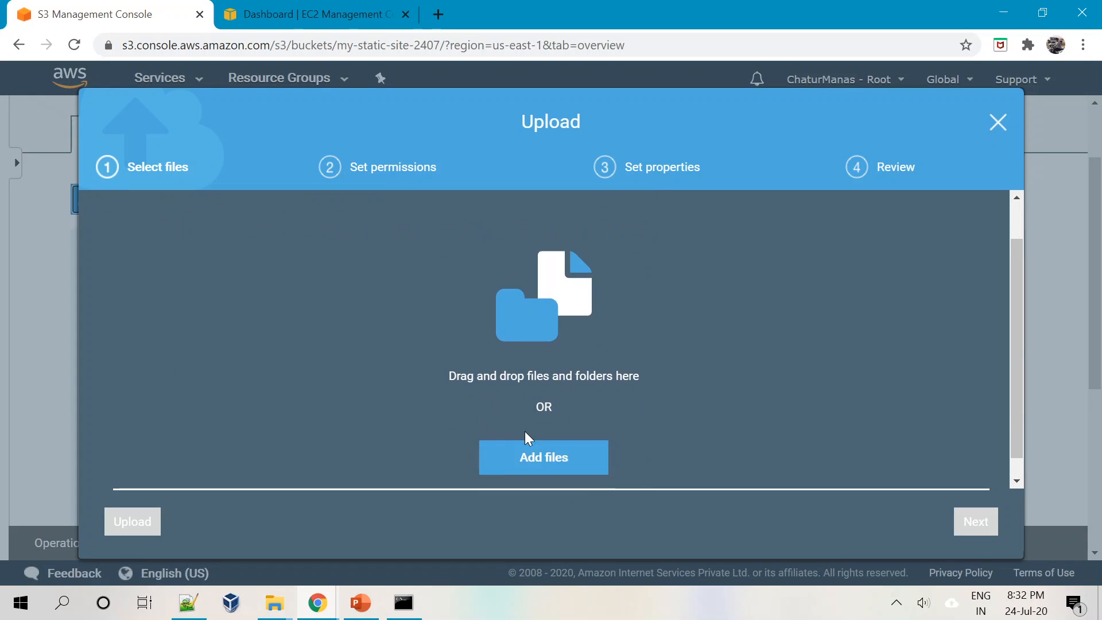
click(529, 434)
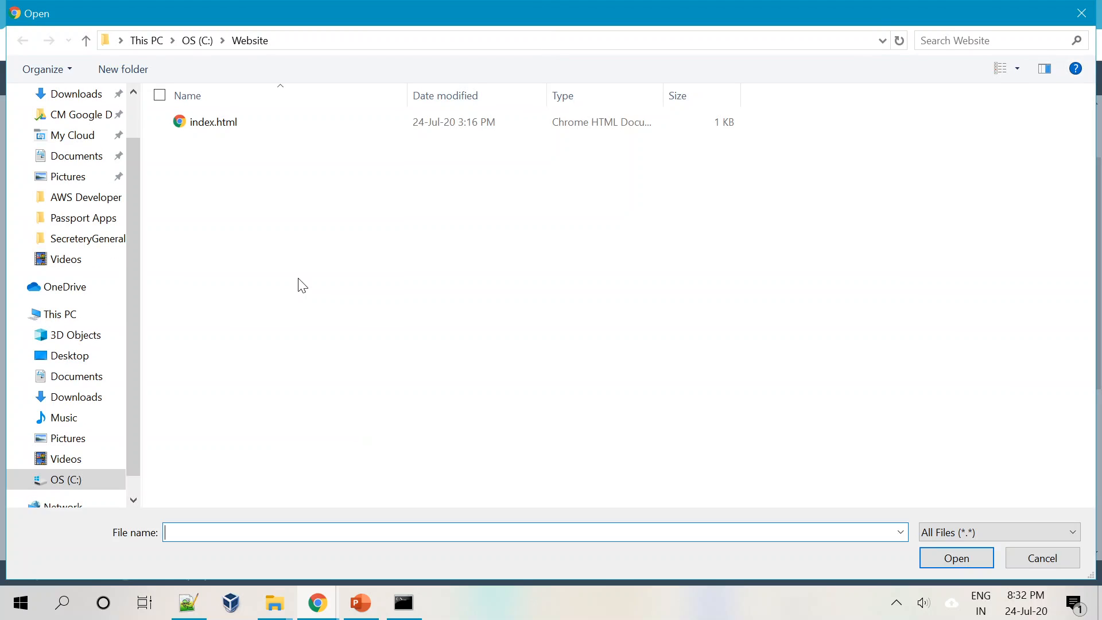
click(197, 123)
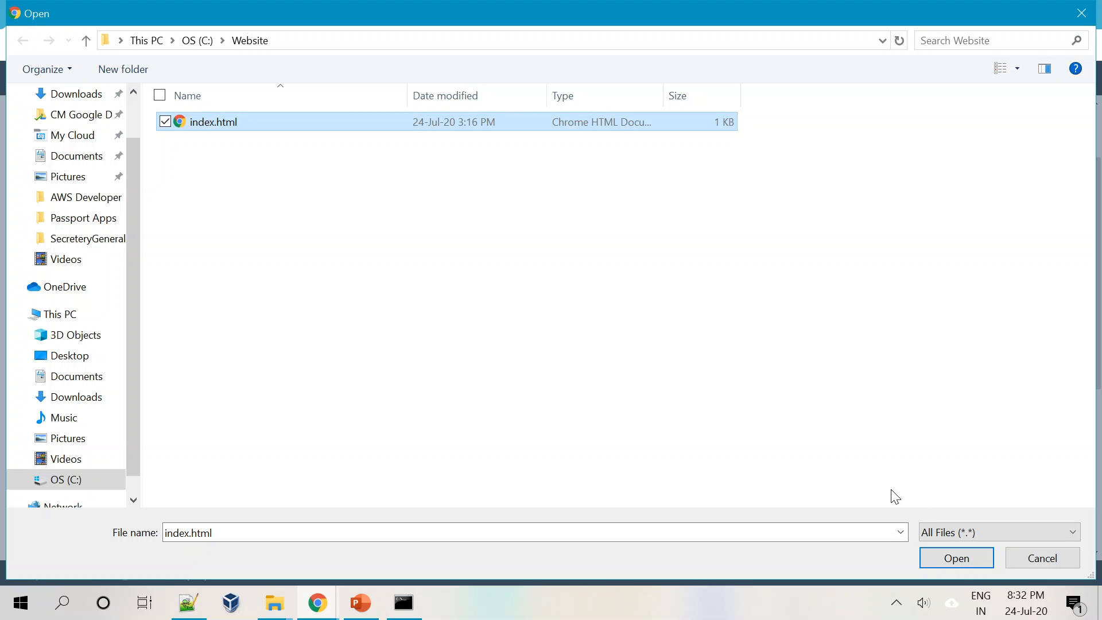
click(952, 565)
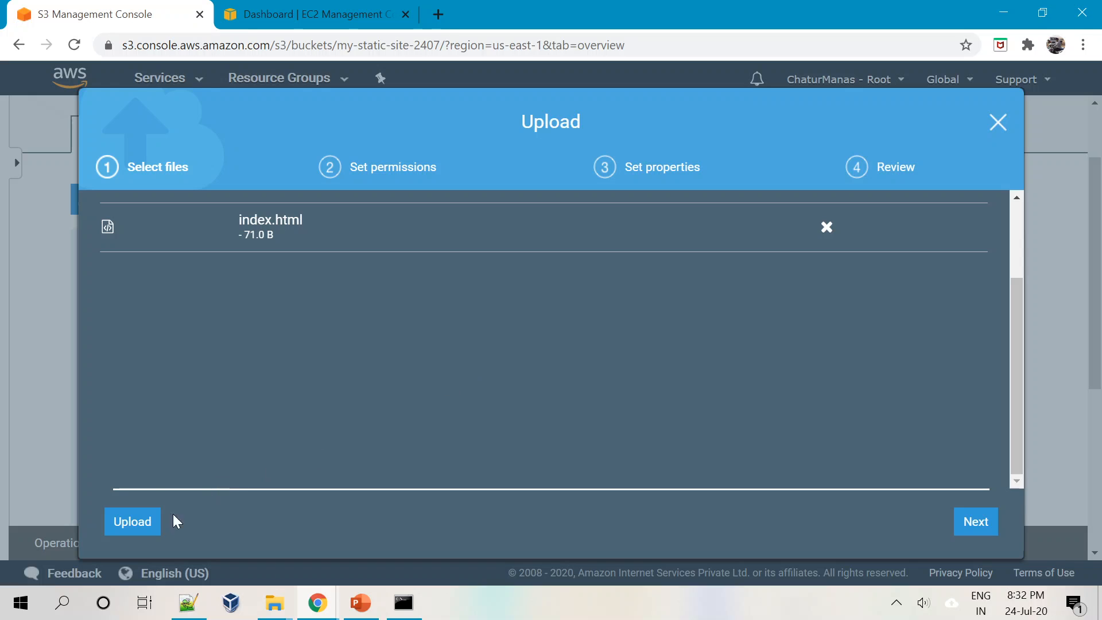
click(138, 527)
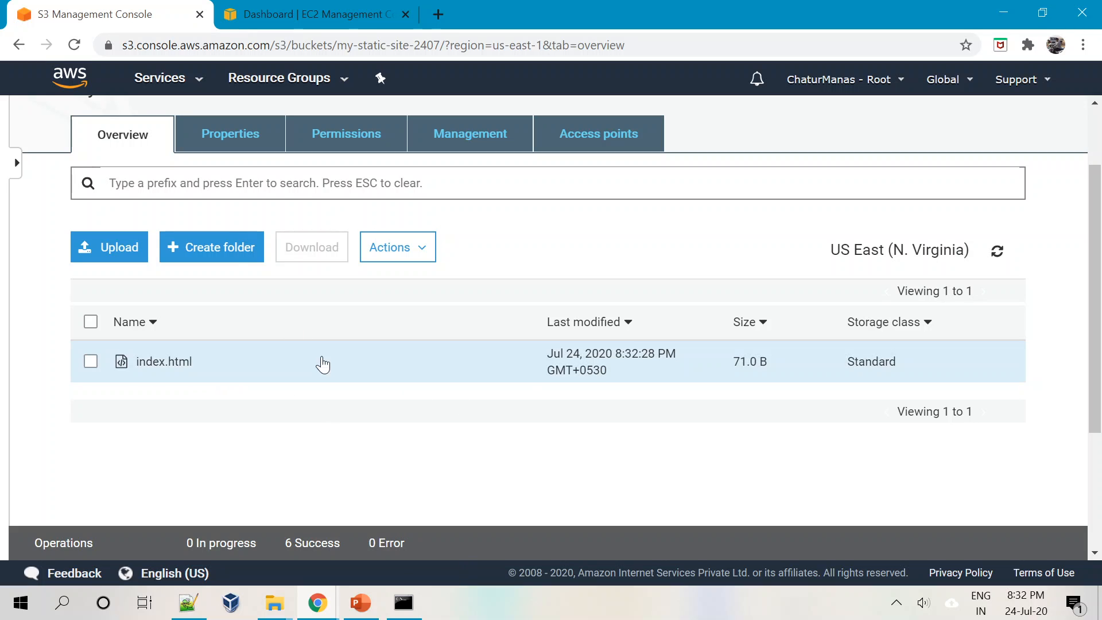
Step: Edit the public access settings in the bucket's permissions and deselect Block all public access
click(352, 148)
scroll(313, 418, down, 1)
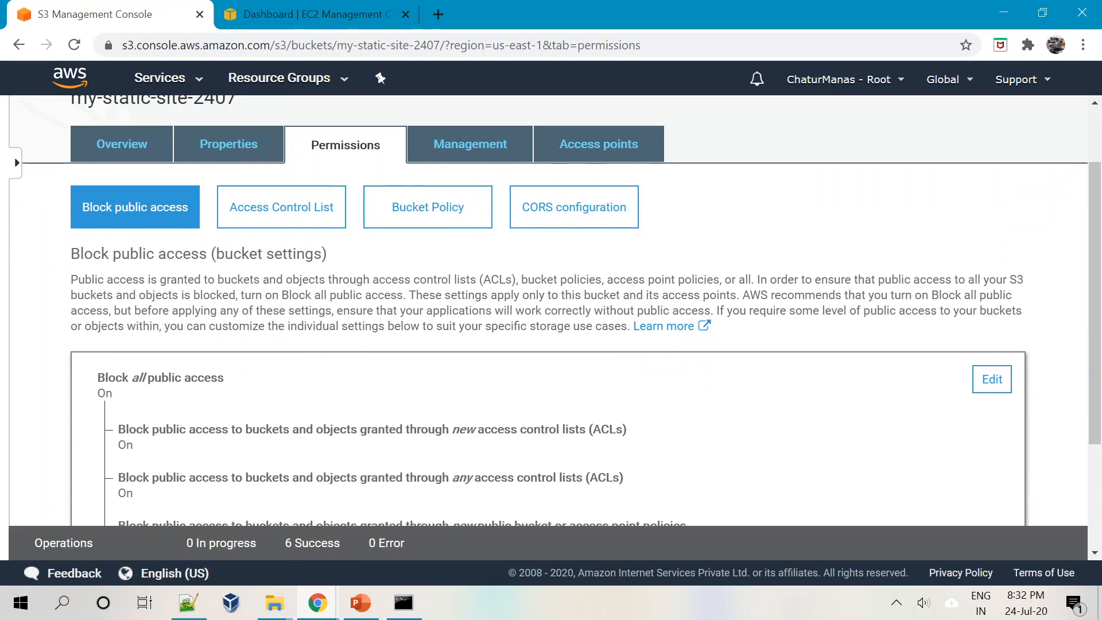
scroll(313, 418, down, 2)
scroll(313, 418, down, 1)
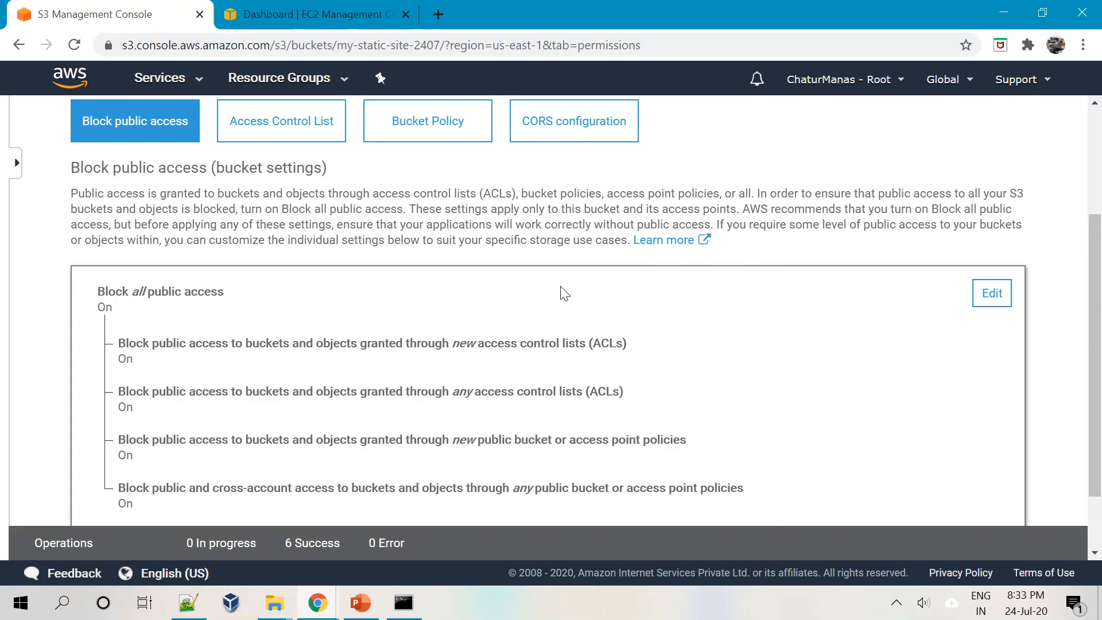
scroll(286, 330, up, 3)
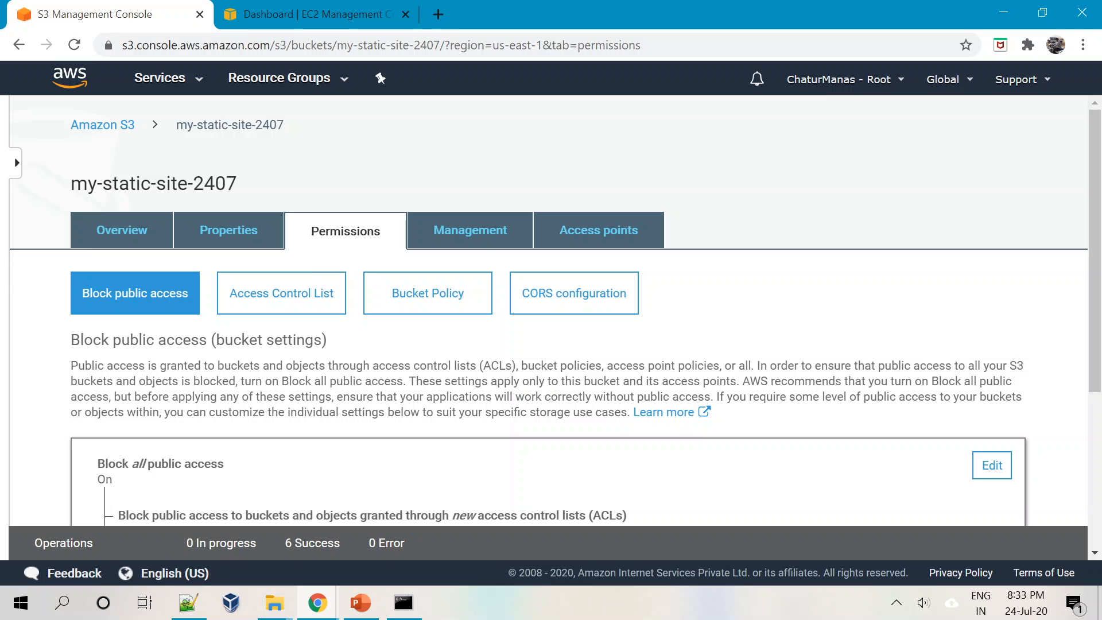
scroll(373, 385, down, 1)
scroll(367, 387, down, 1)
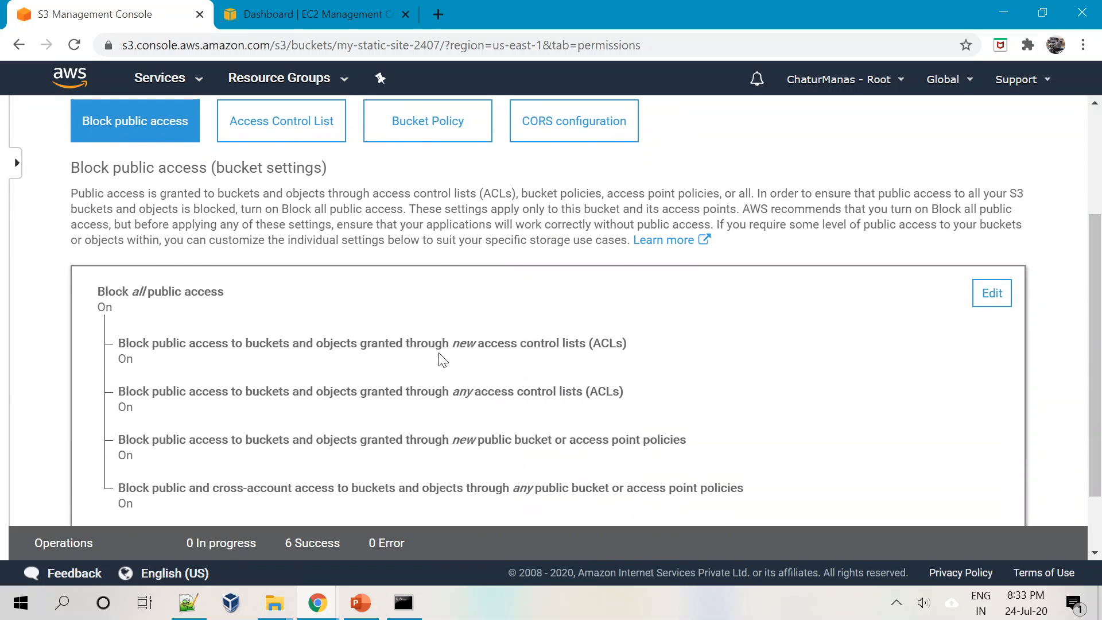
scroll(442, 362, down, 1)
click(994, 213)
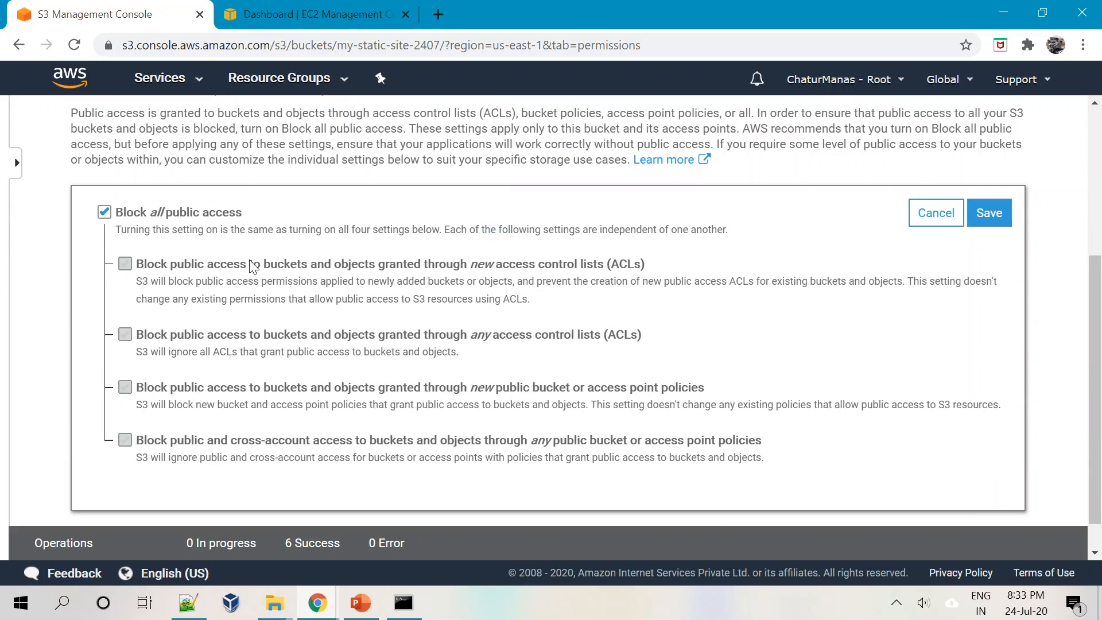
click(104, 213)
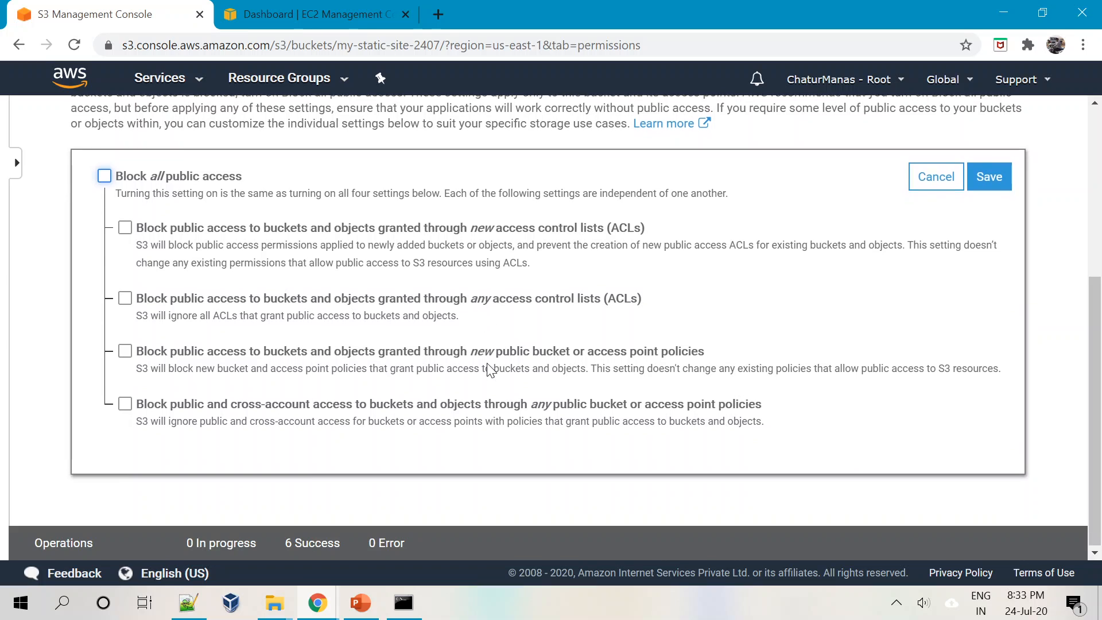
Step: Save the bucket's changed public access settings and approve them by entering confirm
scroll(487, 363, down, 1)
click(994, 179)
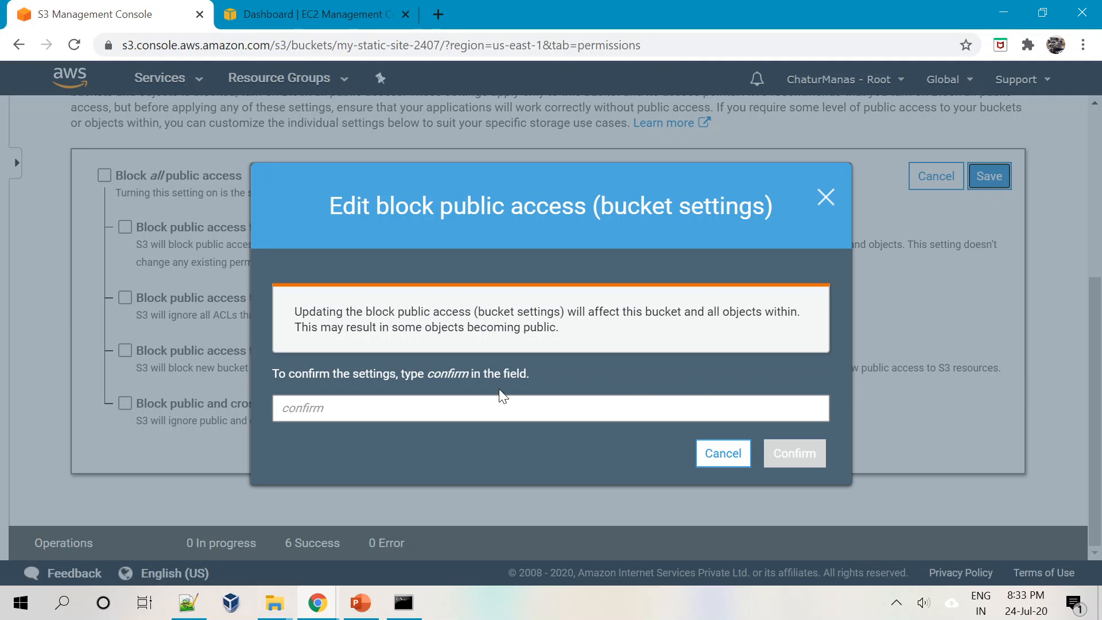
click(503, 402)
text(confir)
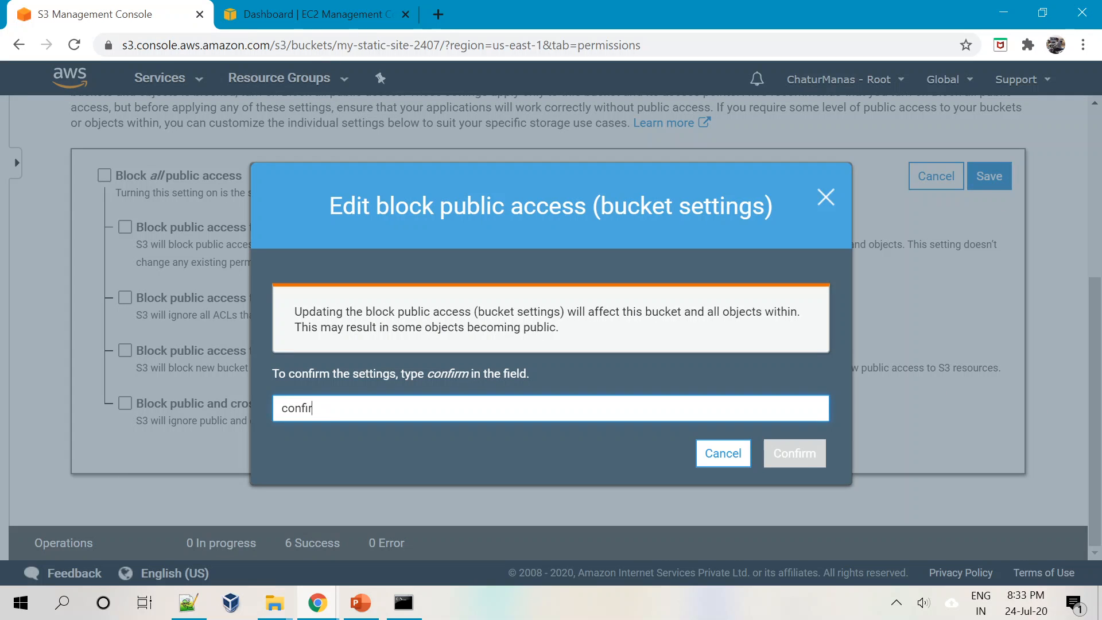
text(m)
click(793, 453)
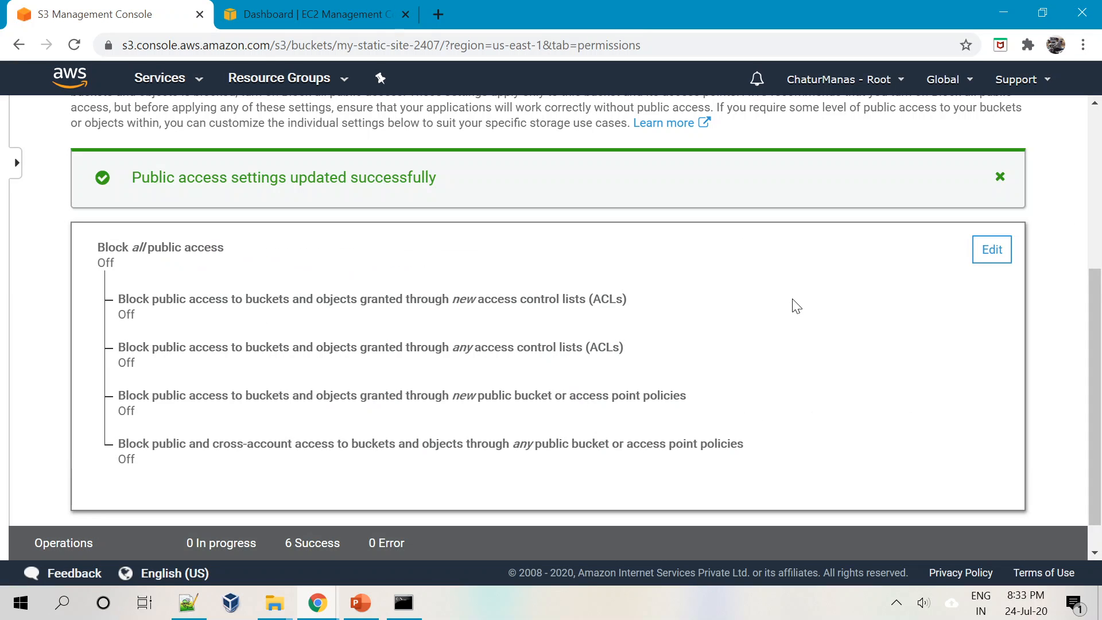
Step: Grant the Everyone group Read bucket permissions in the bucket's access control list and save
drag(1099, 304, 1099, 192)
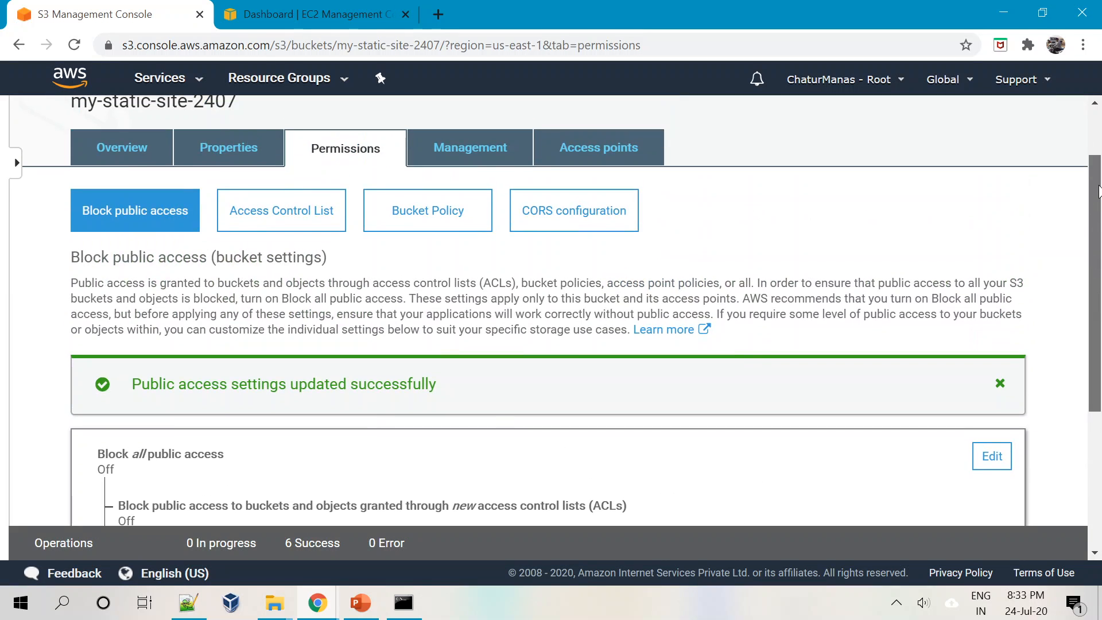
click(294, 215)
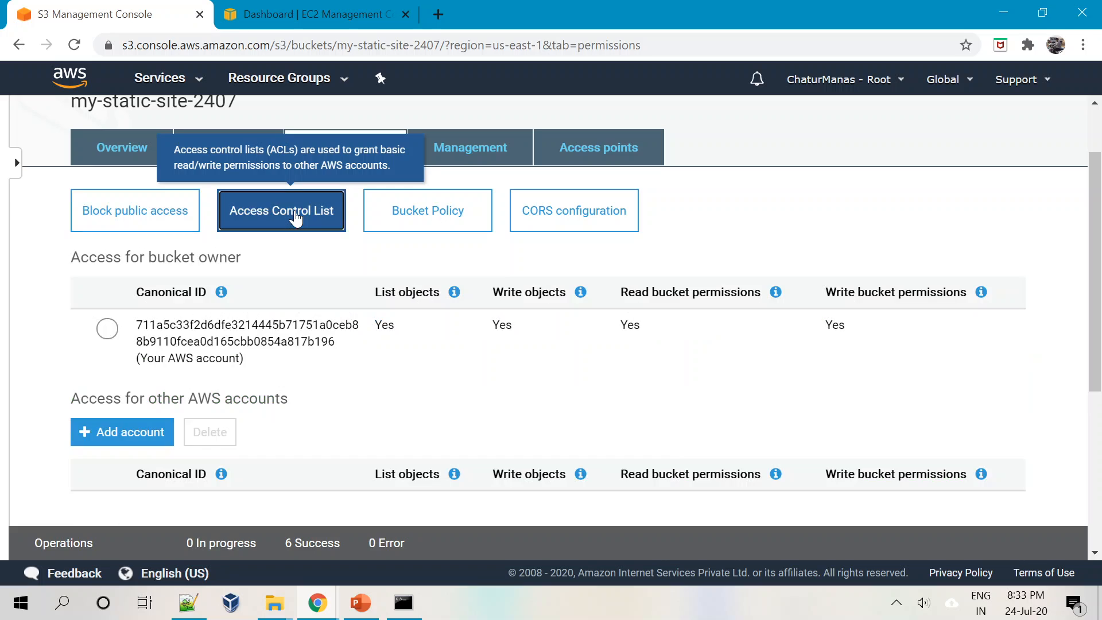
scroll(227, 364, down, 5)
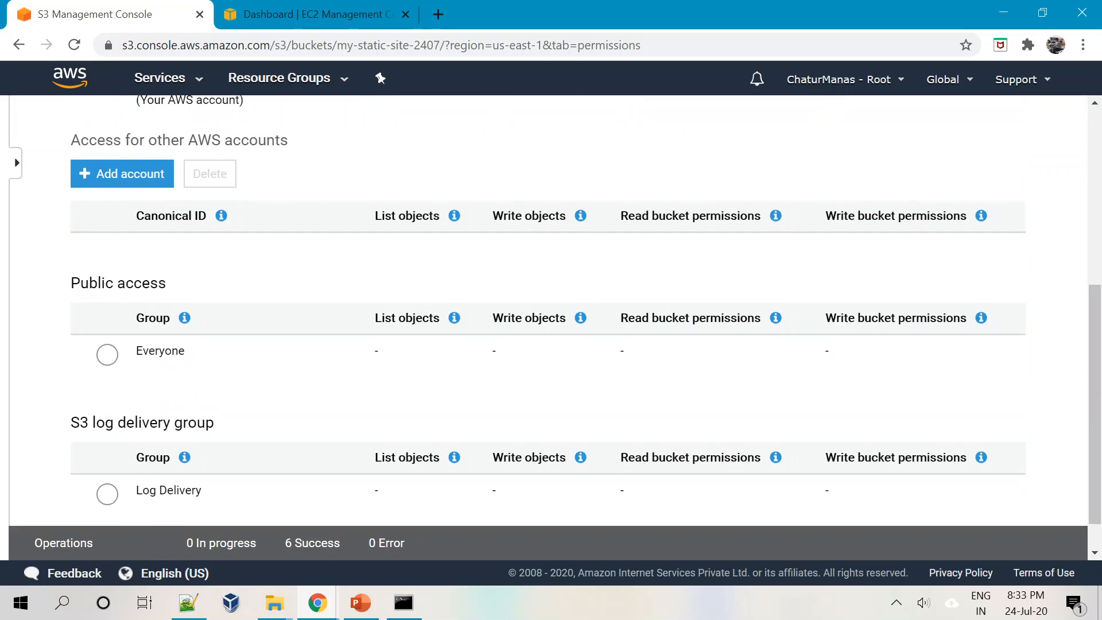
scroll(226, 372, down, 1)
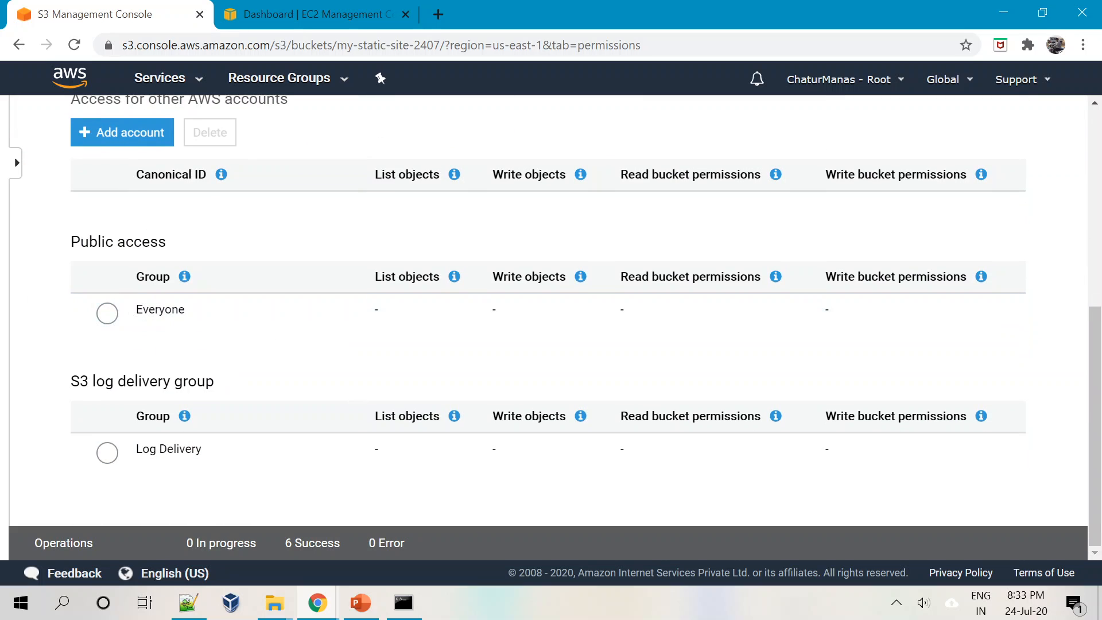
click(108, 314)
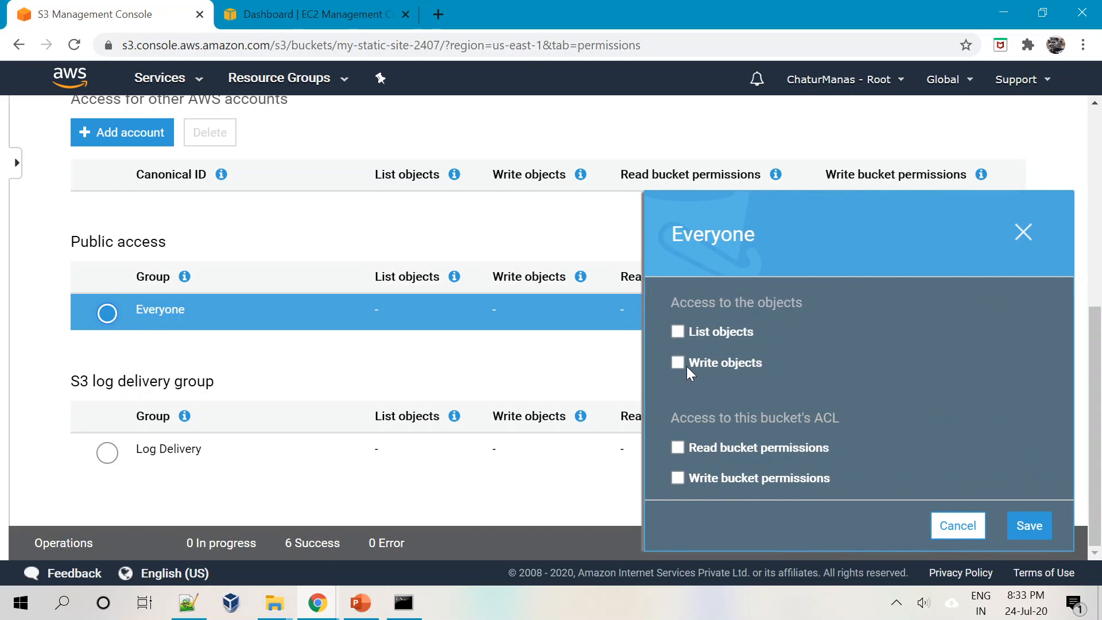
click(678, 448)
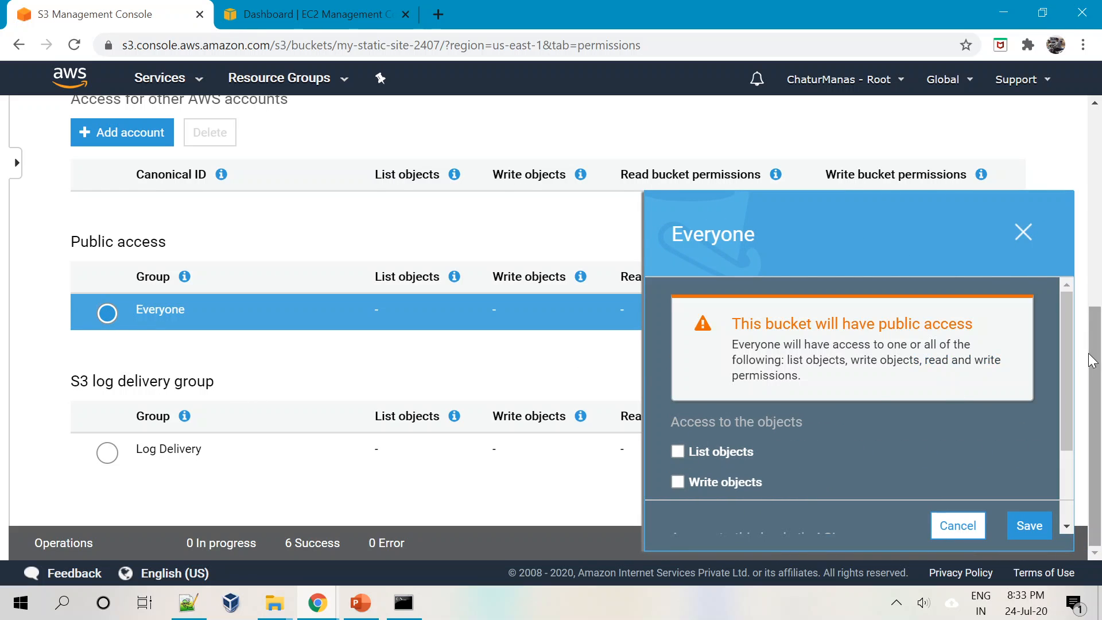
drag(1064, 374, 1069, 499)
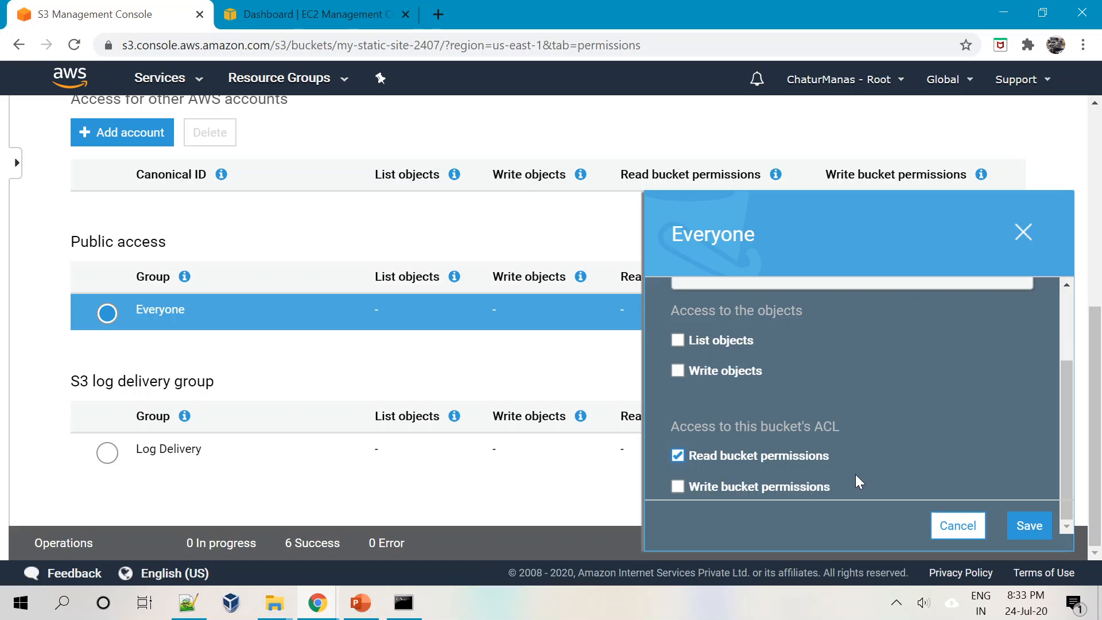
click(1035, 527)
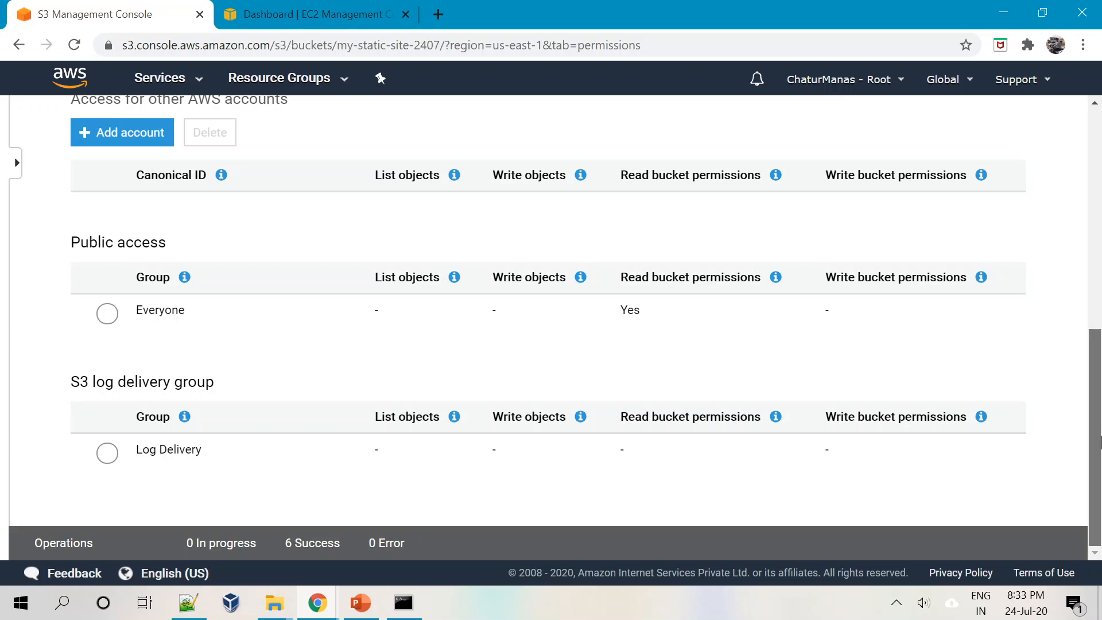
Step: Make the index.html object in the my-static-site-2407 bucket public and approve the change
drag(1096, 443, 1098, 270)
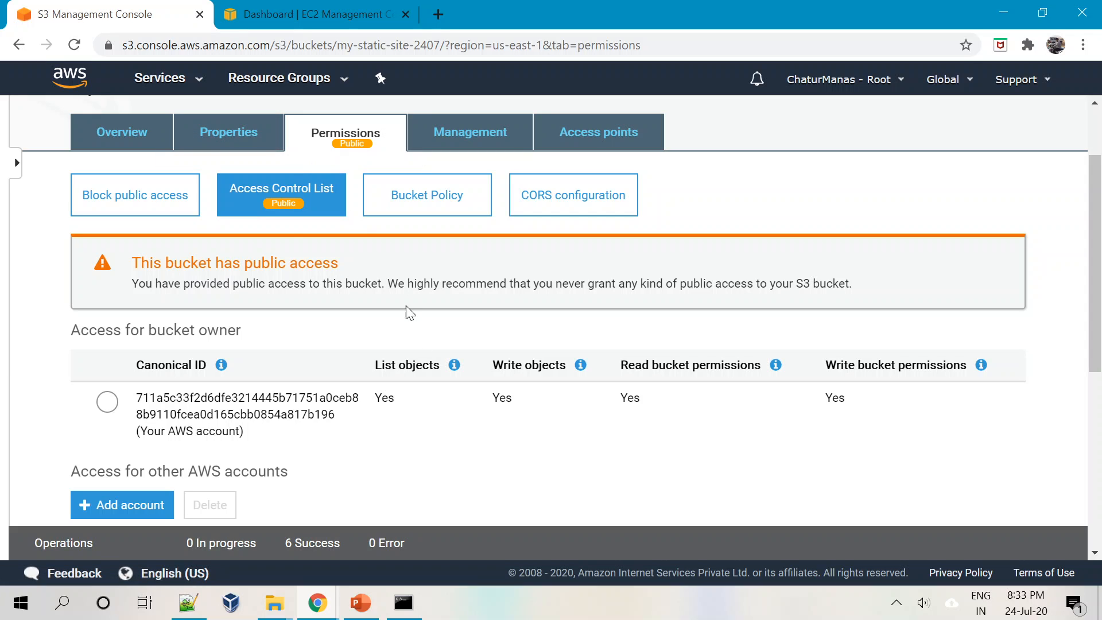
click(96, 142)
scroll(241, 414, down, 1)
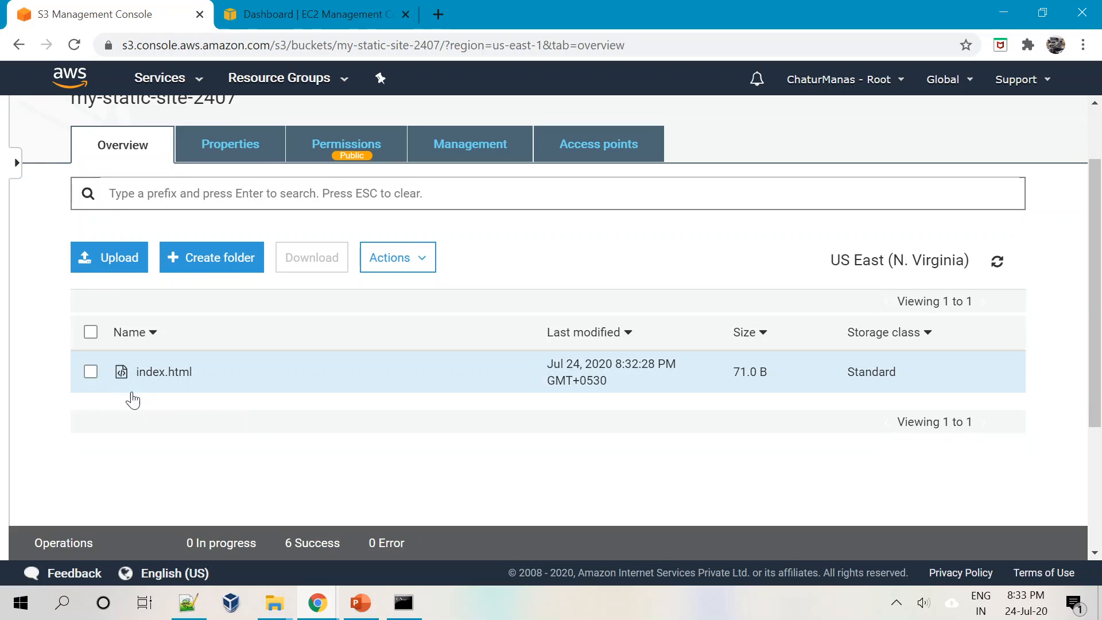
click(89, 371)
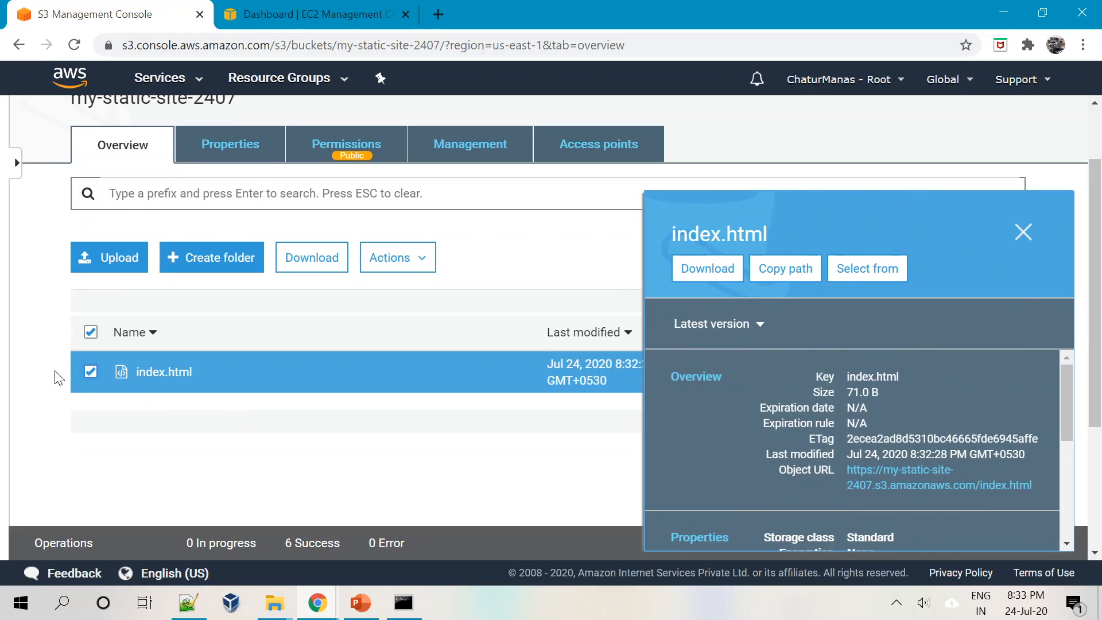
click(1024, 231)
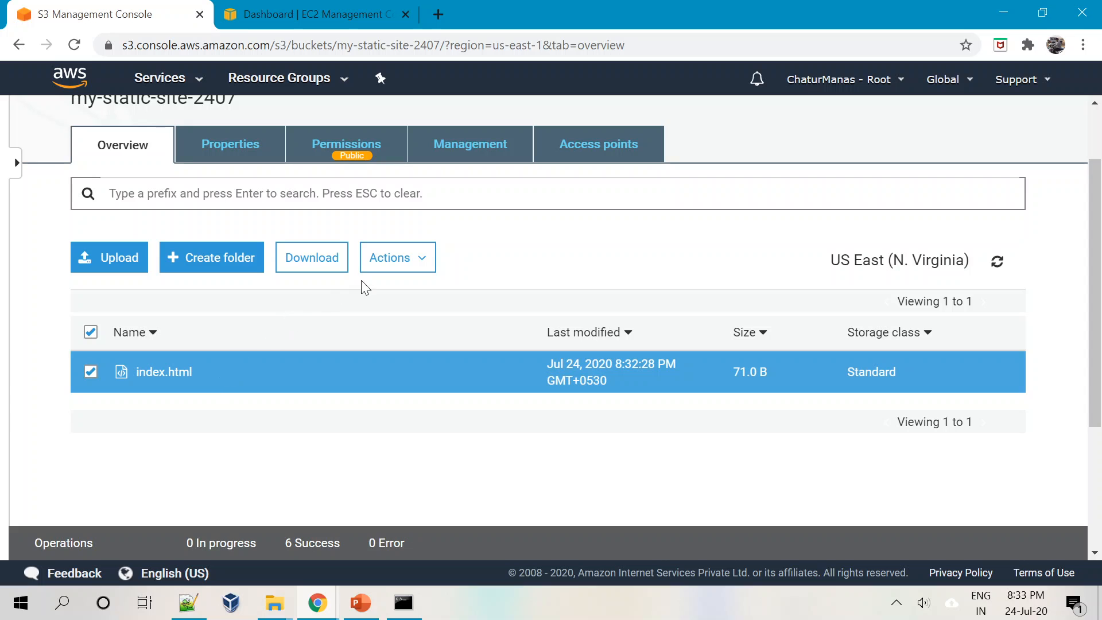
click(431, 268)
scroll(441, 373, down, 3)
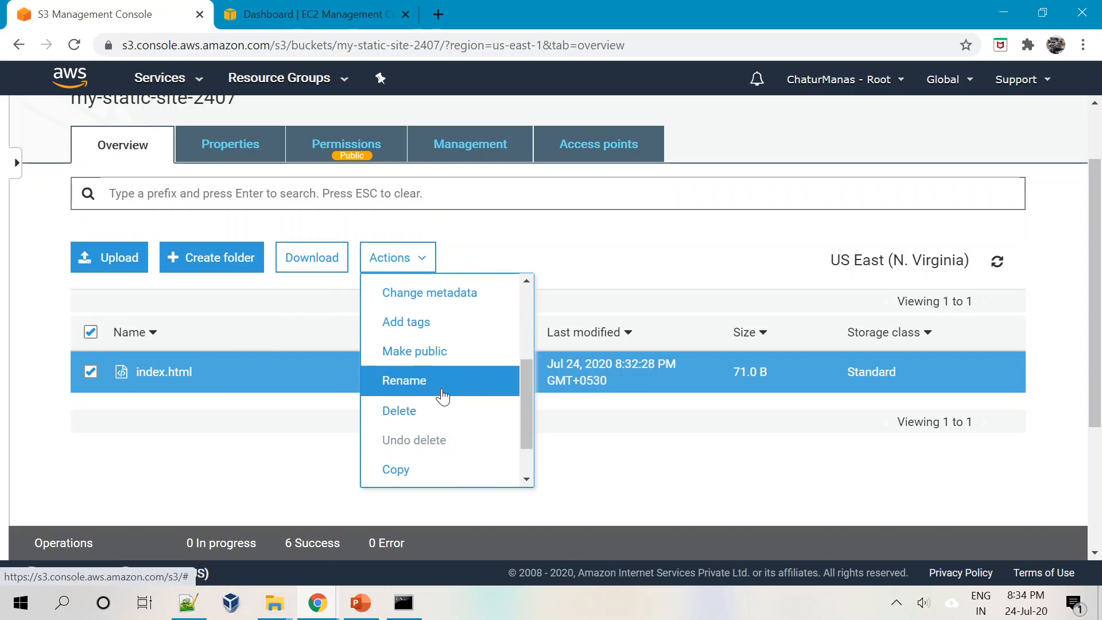
click(412, 350)
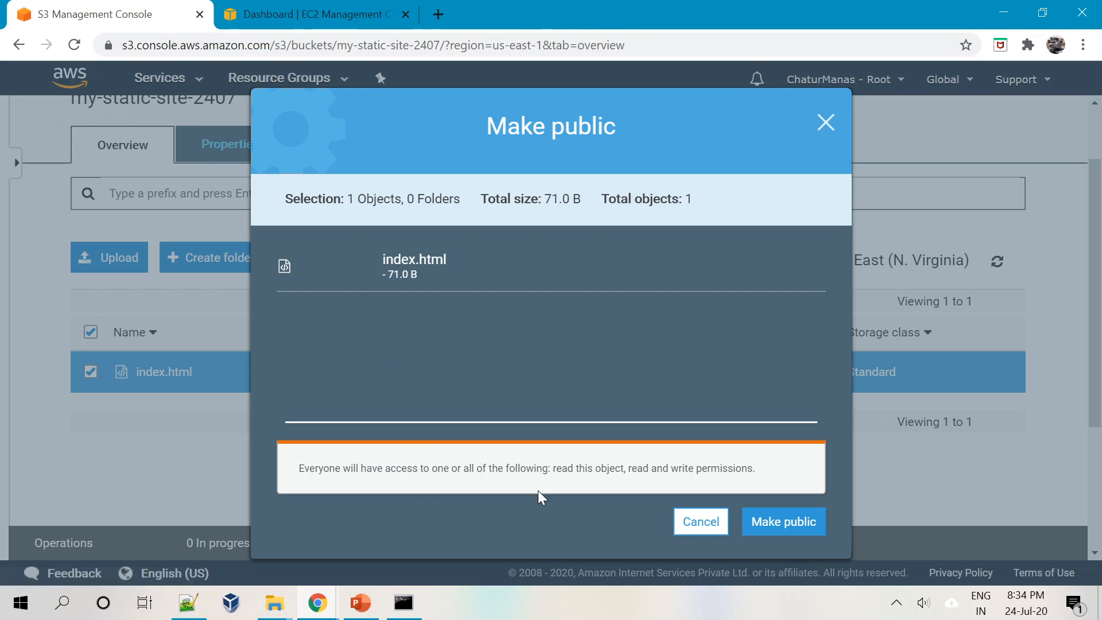
click(802, 533)
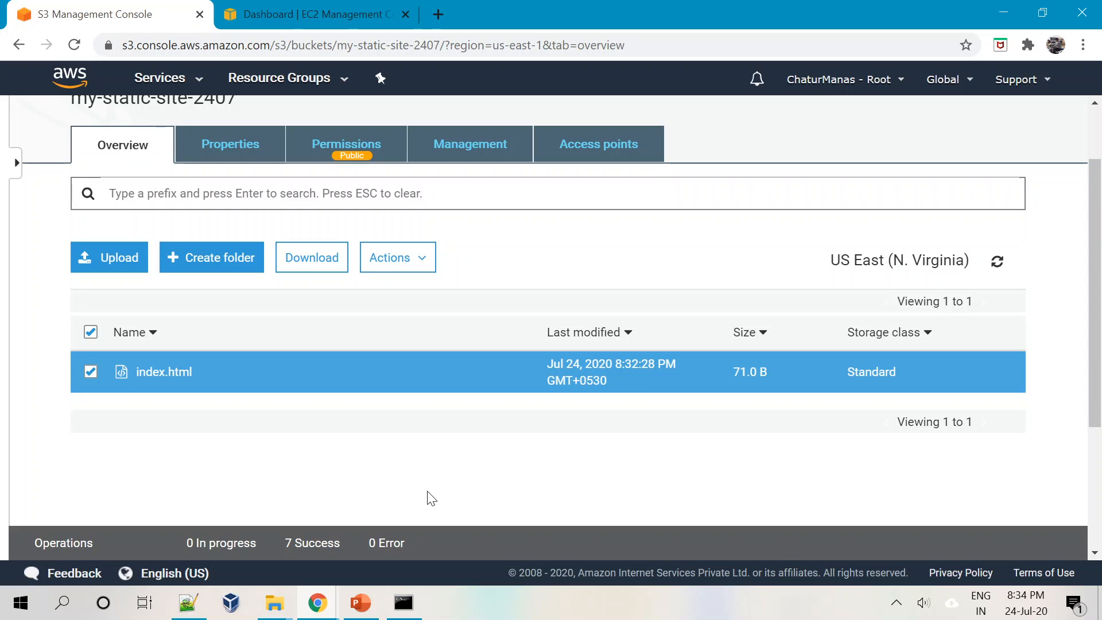
Step: Open the object URL of index.html in a new browser tab to check public access, and close that tab
click(175, 374)
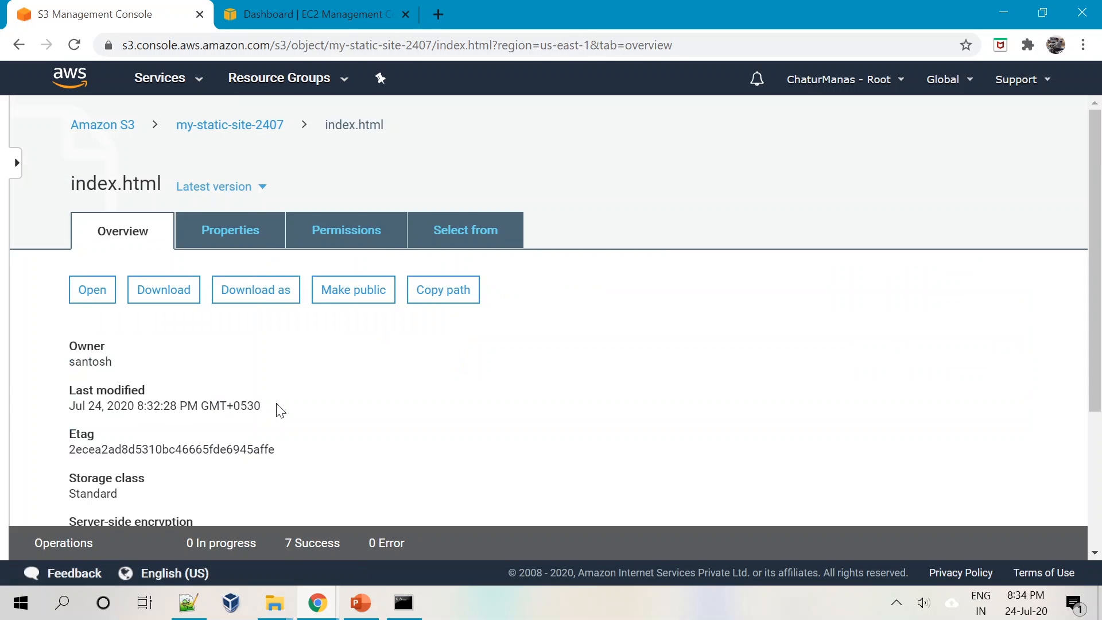
scroll(287, 425, down, 3)
scroll(291, 428, down, 1)
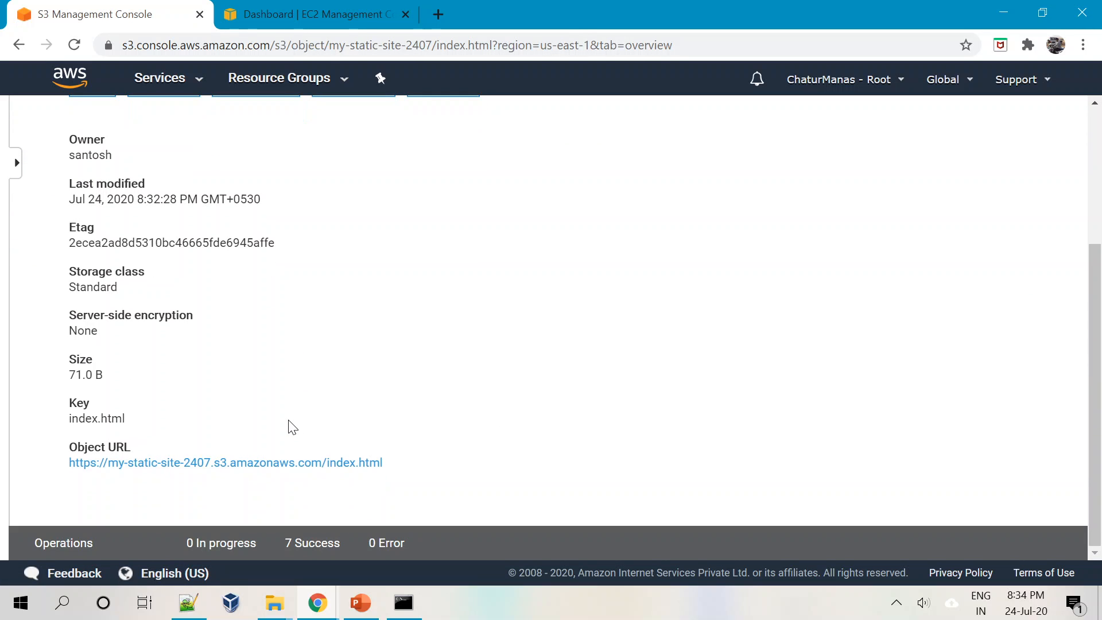
right_click(235, 467)
click(319, 333)
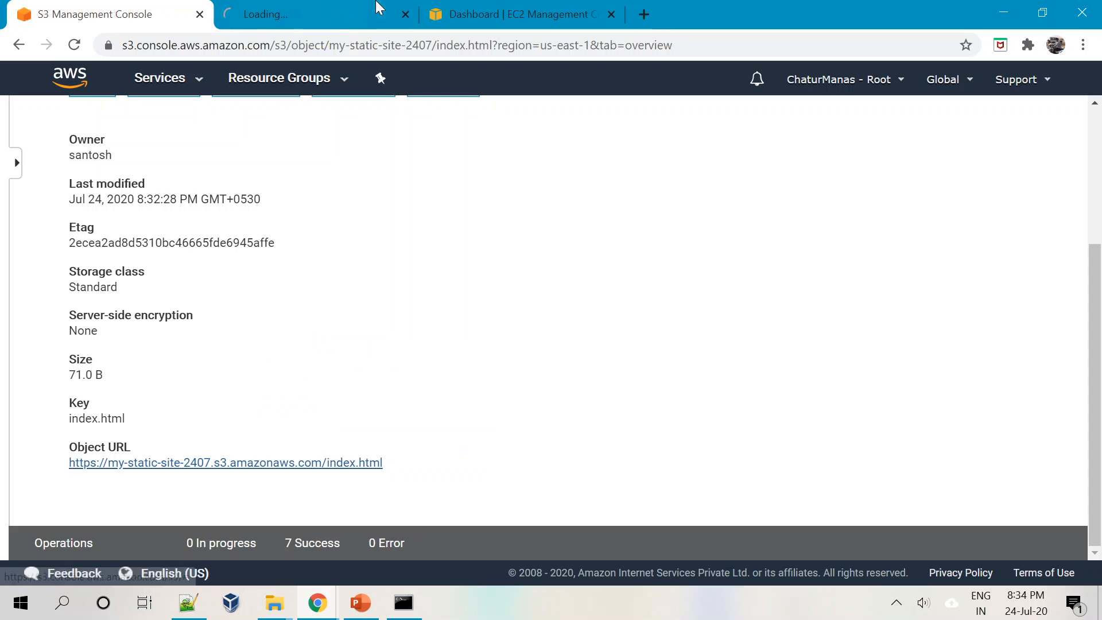
click(283, 9)
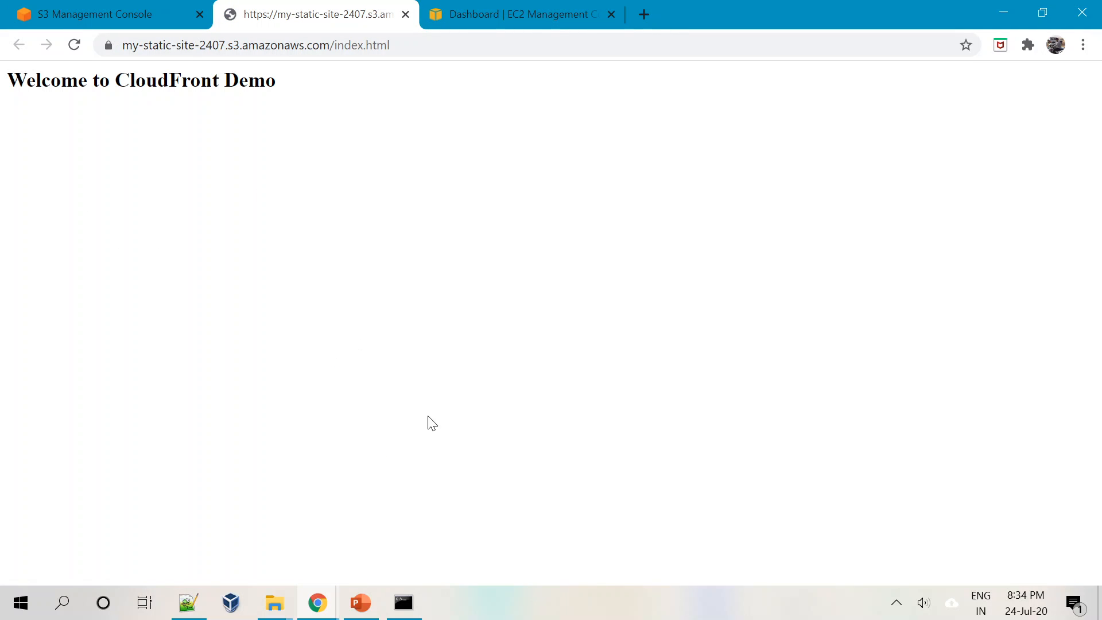
click(405, 14)
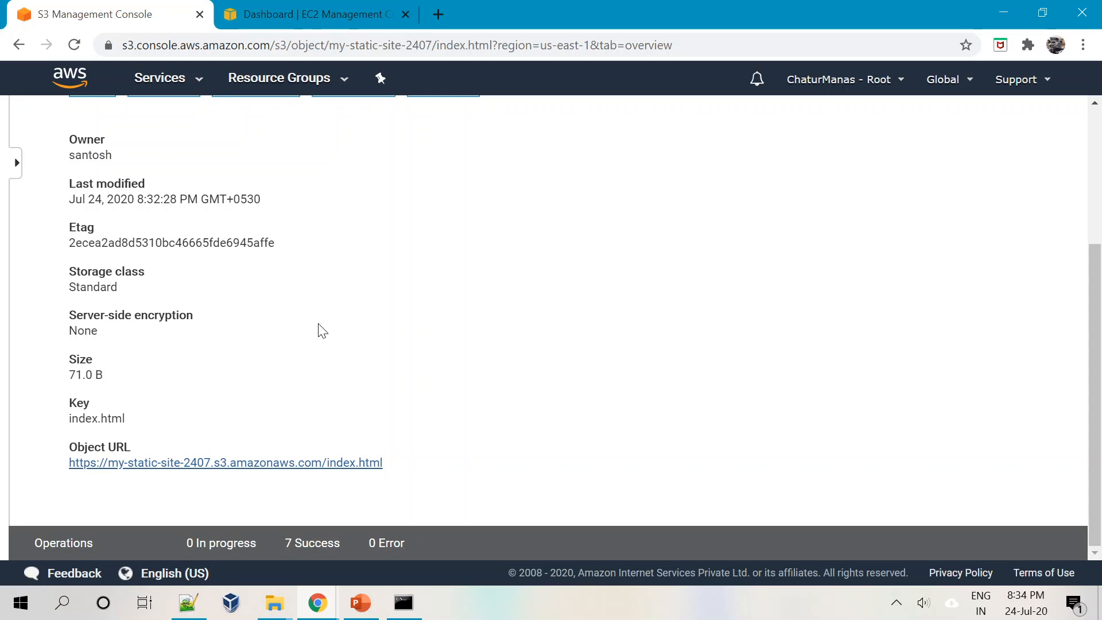
Step: Return to the my-static-site-2407 bucket and open the static website hosting settings in its properties
scroll(321, 330, up, 3)
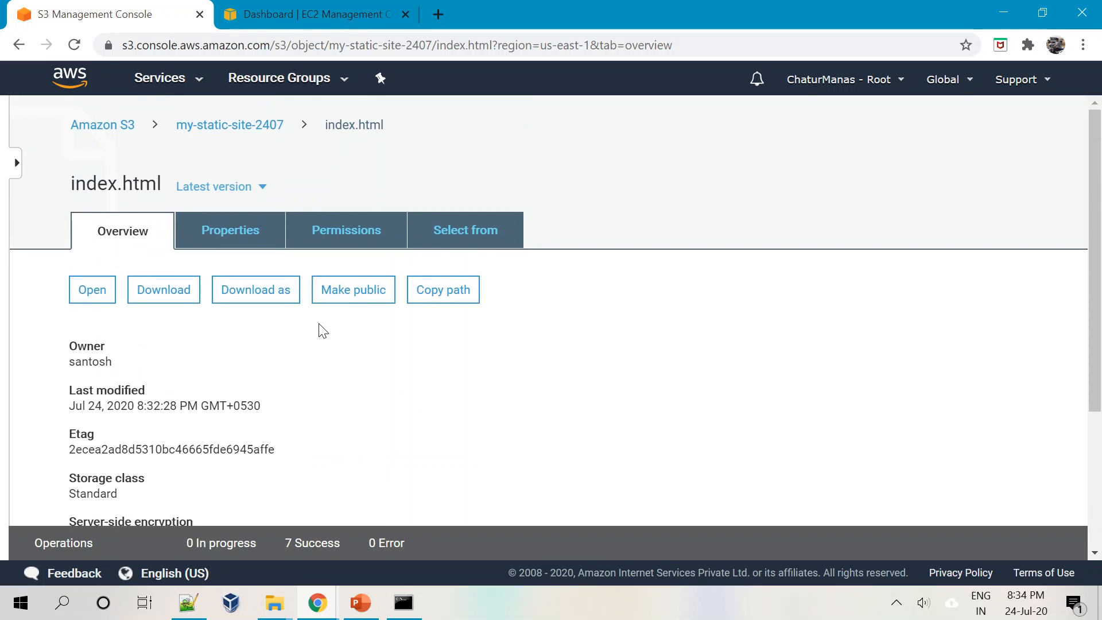
click(209, 129)
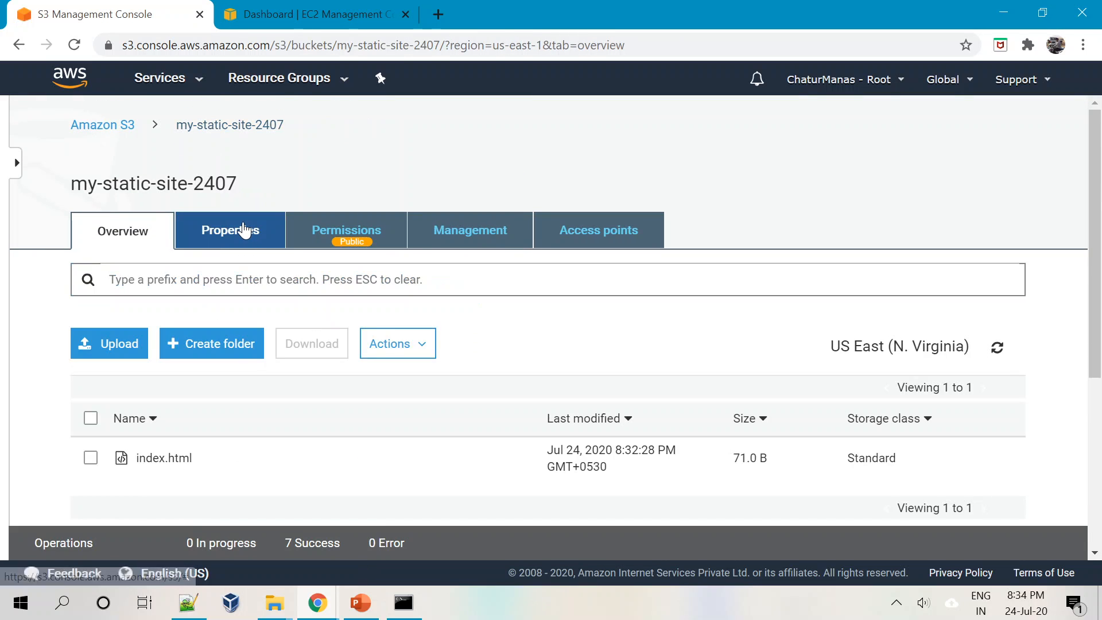
click(244, 230)
scroll(524, 401, down, 2)
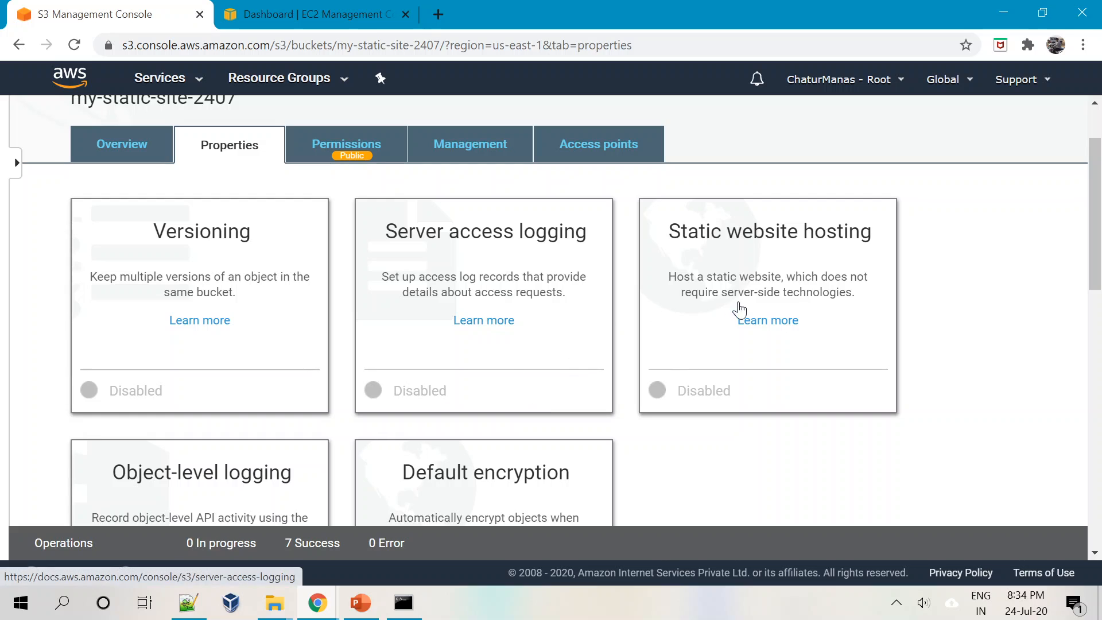
click(760, 253)
scroll(376, 425, down, 5)
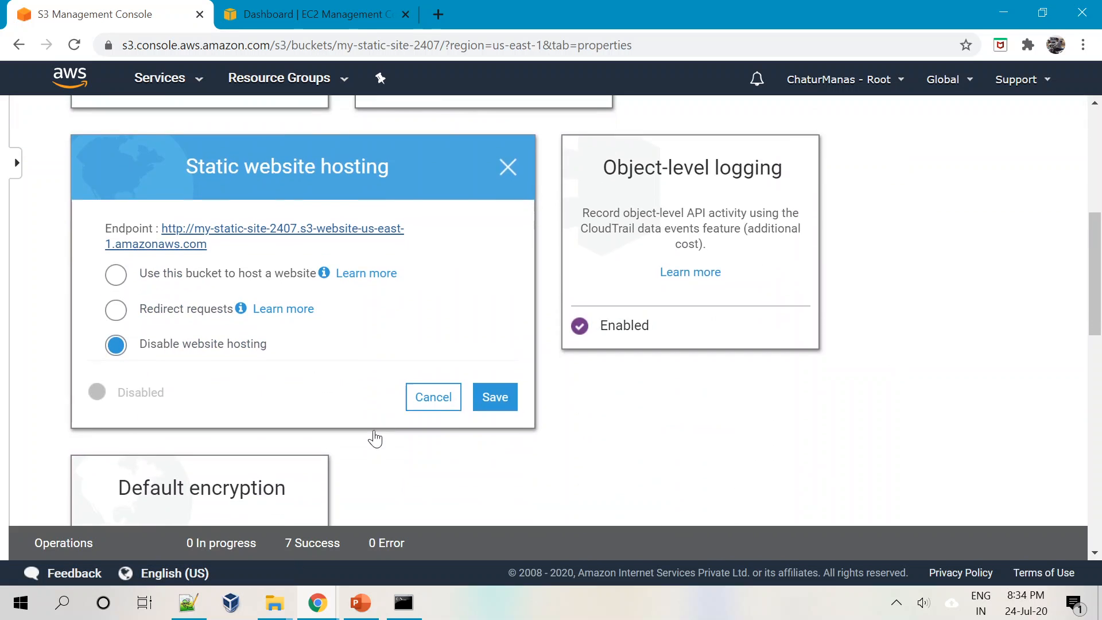
scroll(402, 448, down, 1)
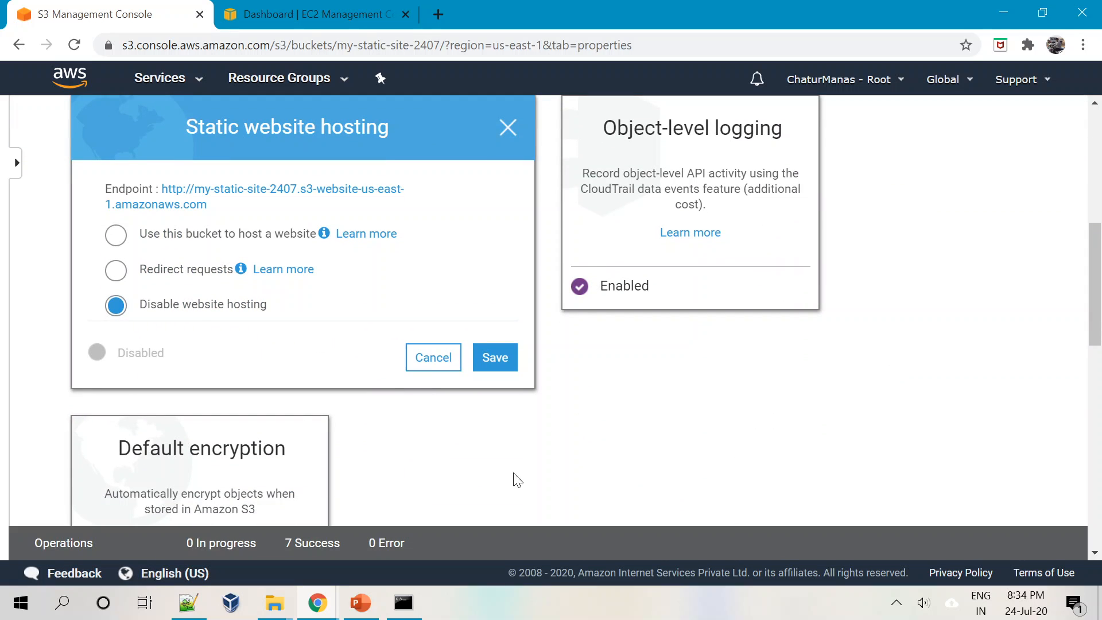
Step: Enable website hosting for the bucket with index.html as the index document and save
click(117, 236)
click(230, 303)
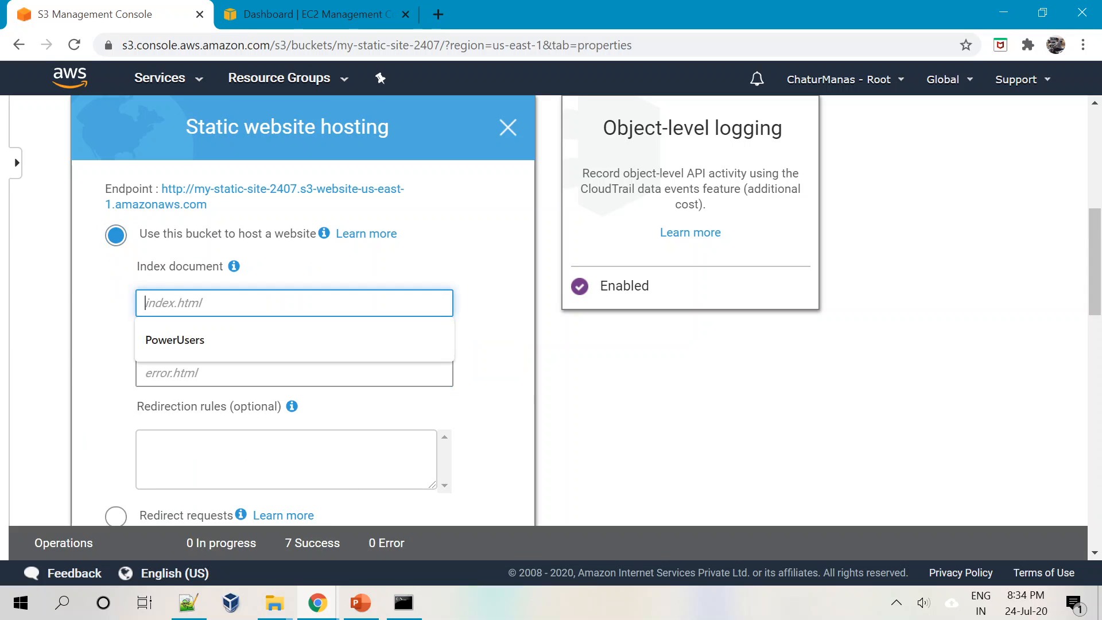
text(index.html)
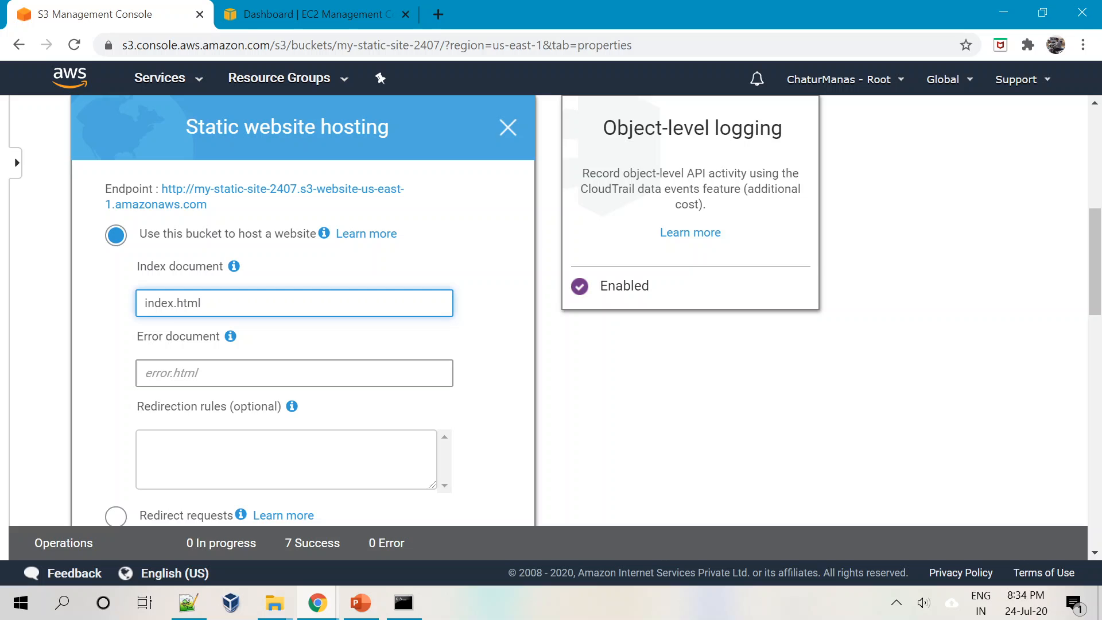
scroll(222, 341, down, 5)
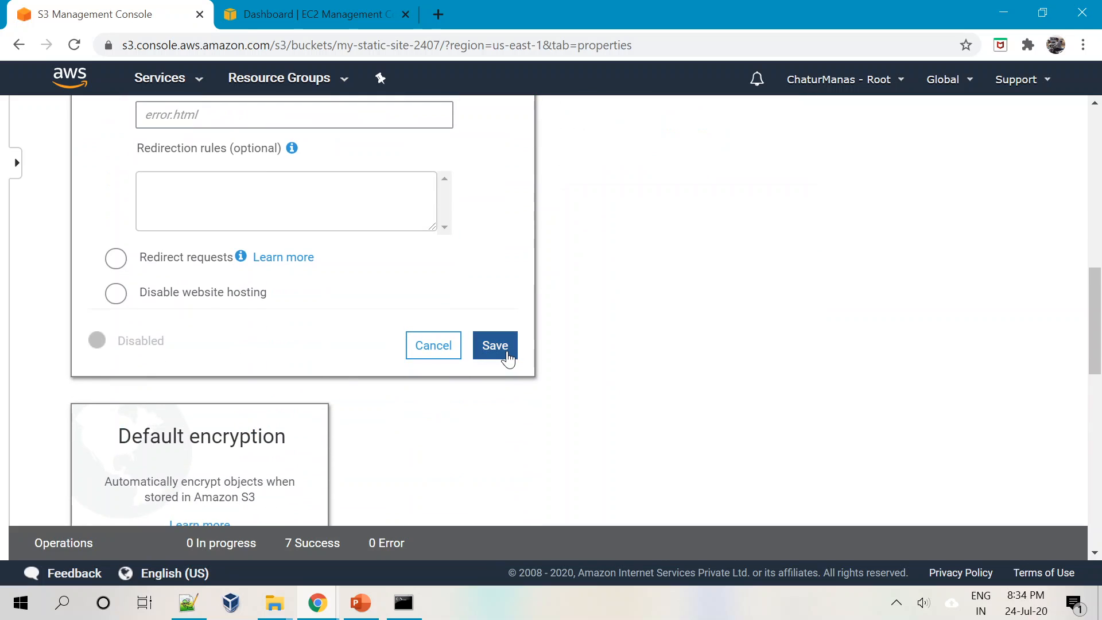
click(504, 351)
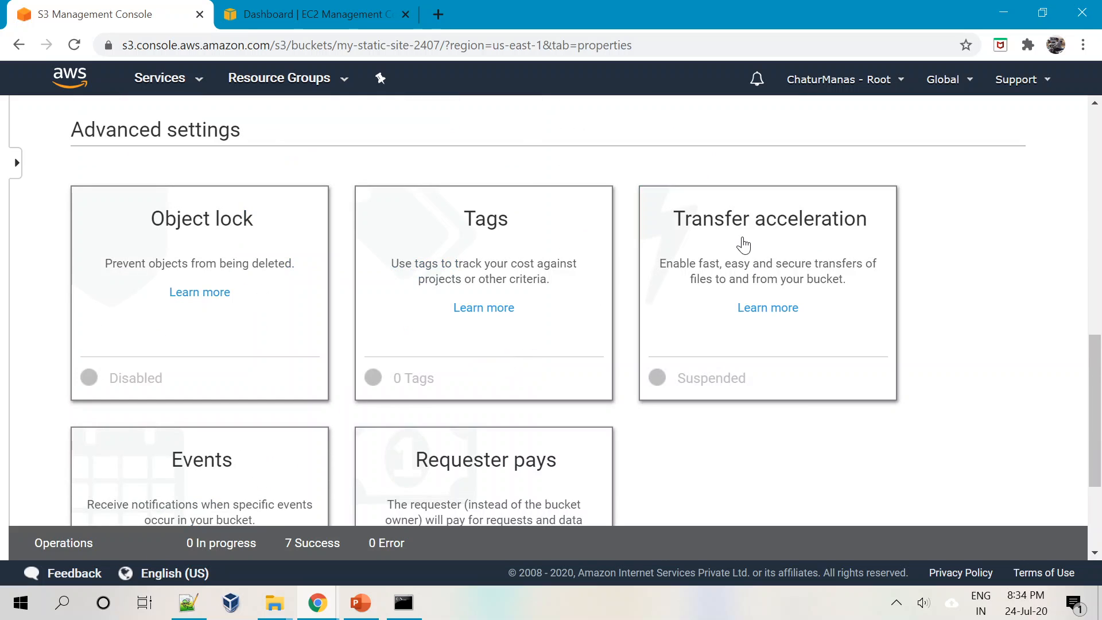
Step: Copy the endpoint address from the static website hosting settings and open it in a new browser tab
scroll(396, 354, down, 2)
scroll(399, 358, up, 1)
scroll(399, 357, up, 10)
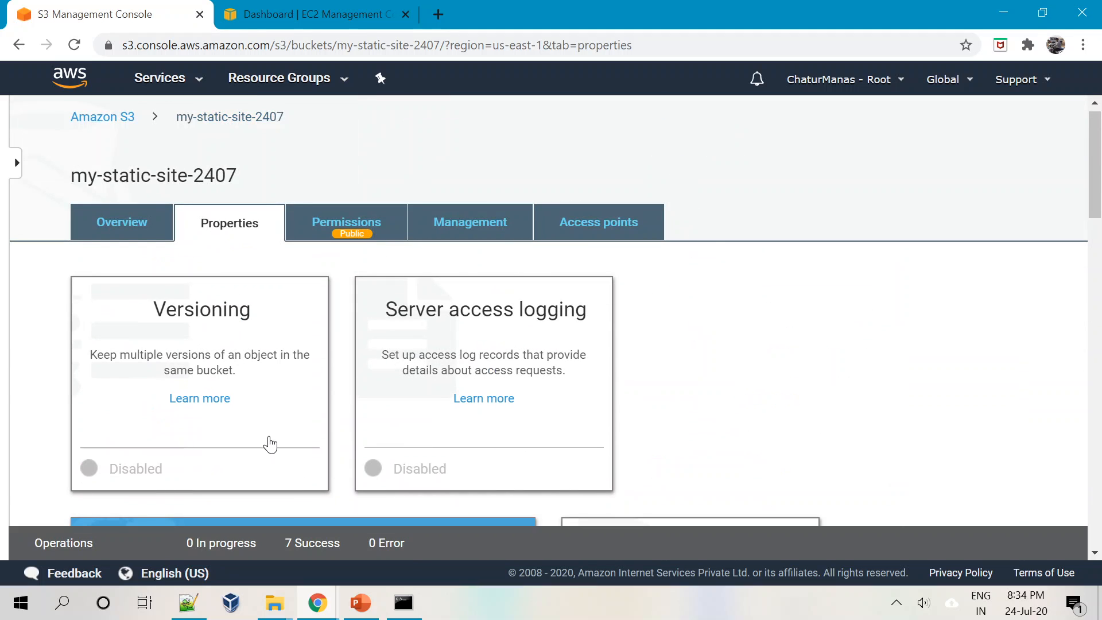
scroll(266, 443, down, 5)
drag(215, 377, 163, 351)
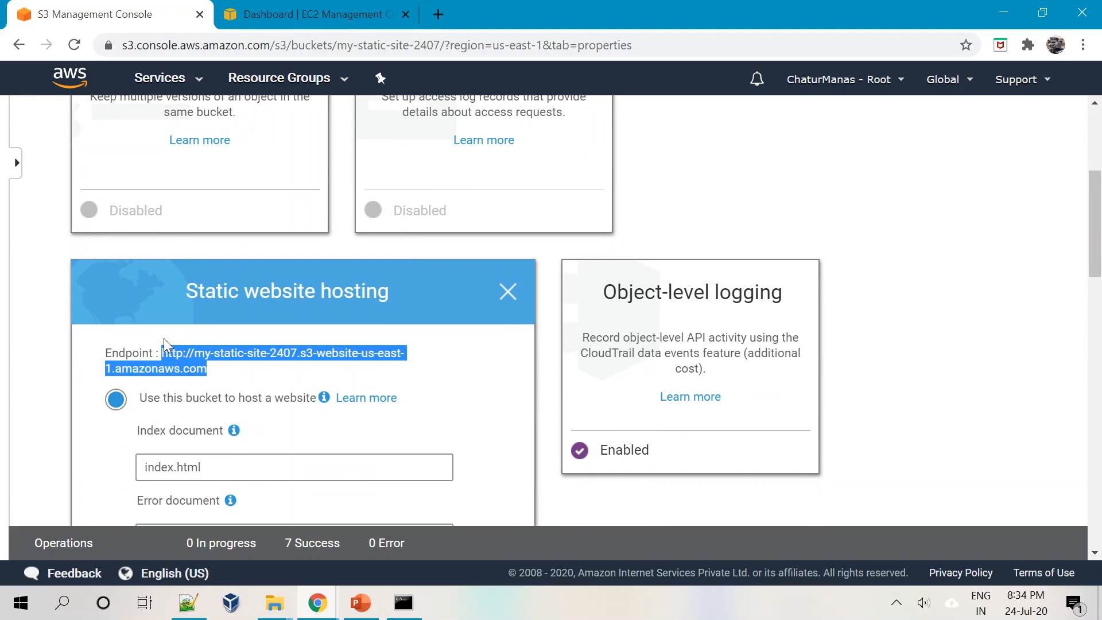
key(ctrl+c)
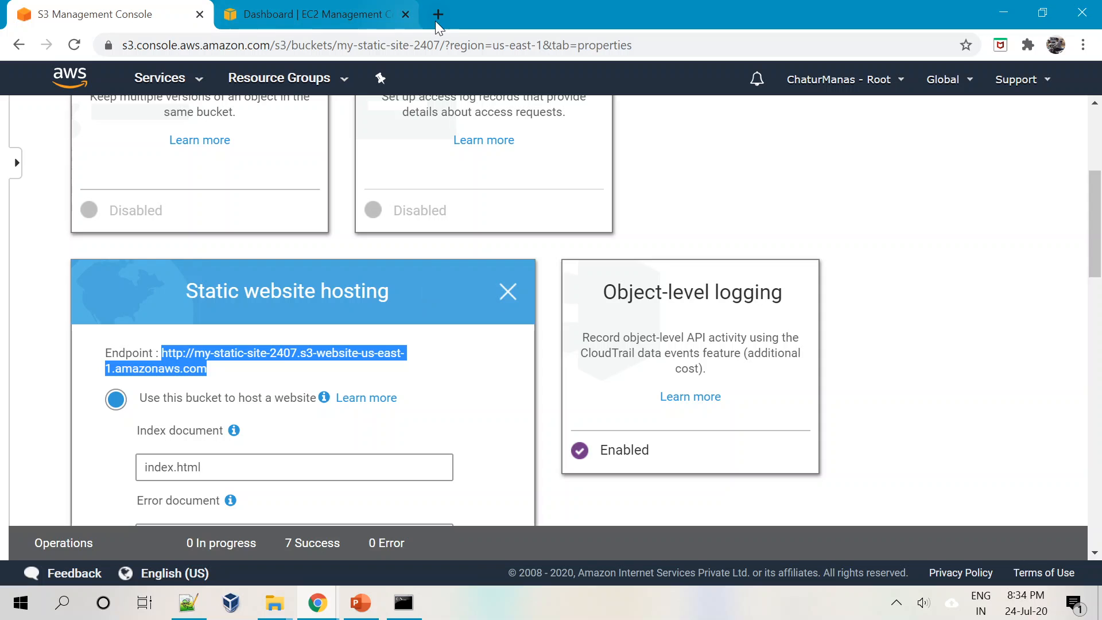
click(438, 14)
key(ctrl+v)
key(Return)
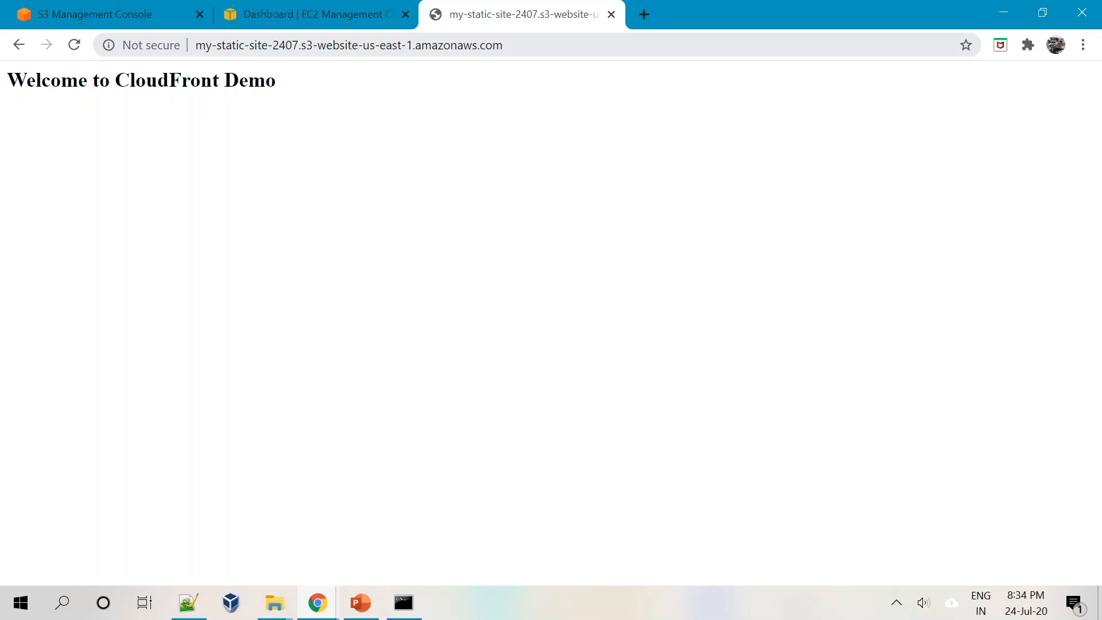
key(ctrl+l)
click(521, 220)
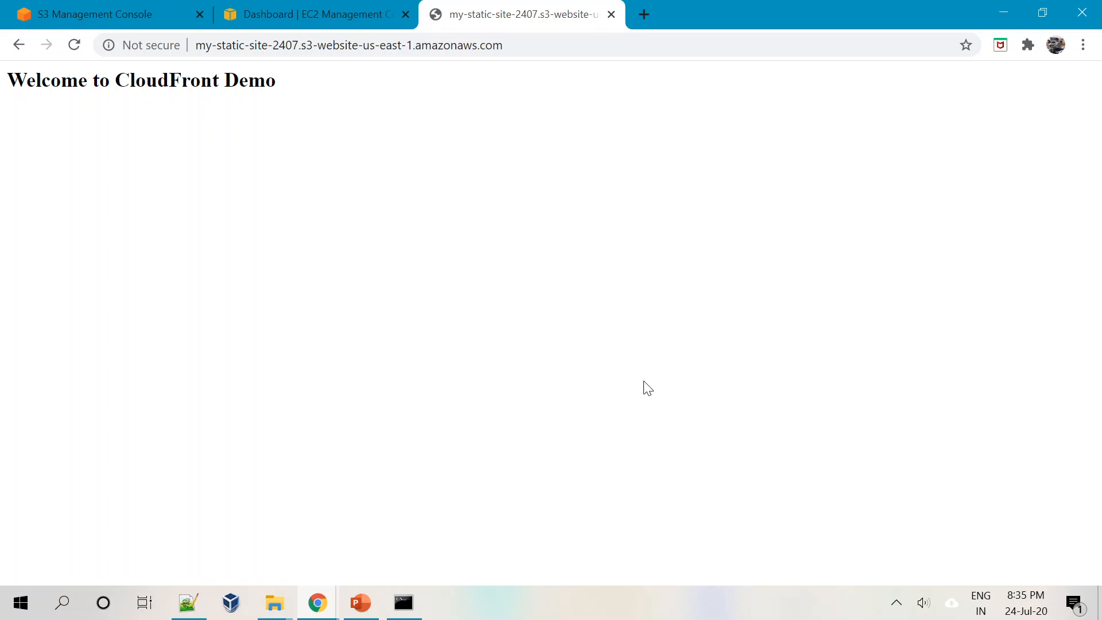
Step: Switch to PowerPoint and start the CloudFront Demo slide show at the world map slide with Bucket 1
click(319, 12)
click(501, 8)
click(362, 607)
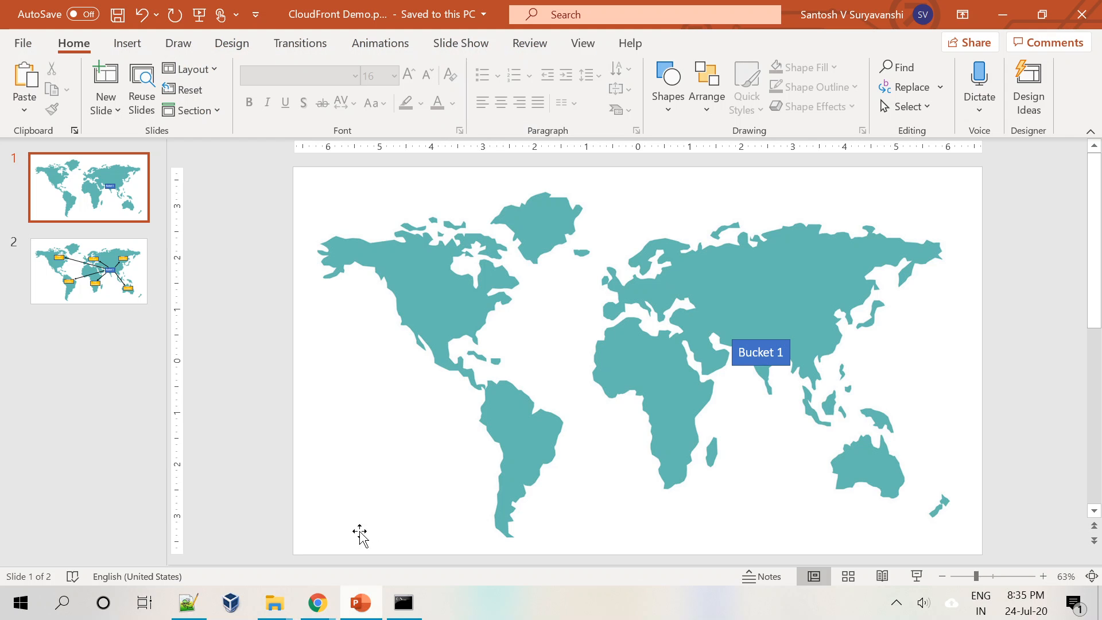
click(917, 576)
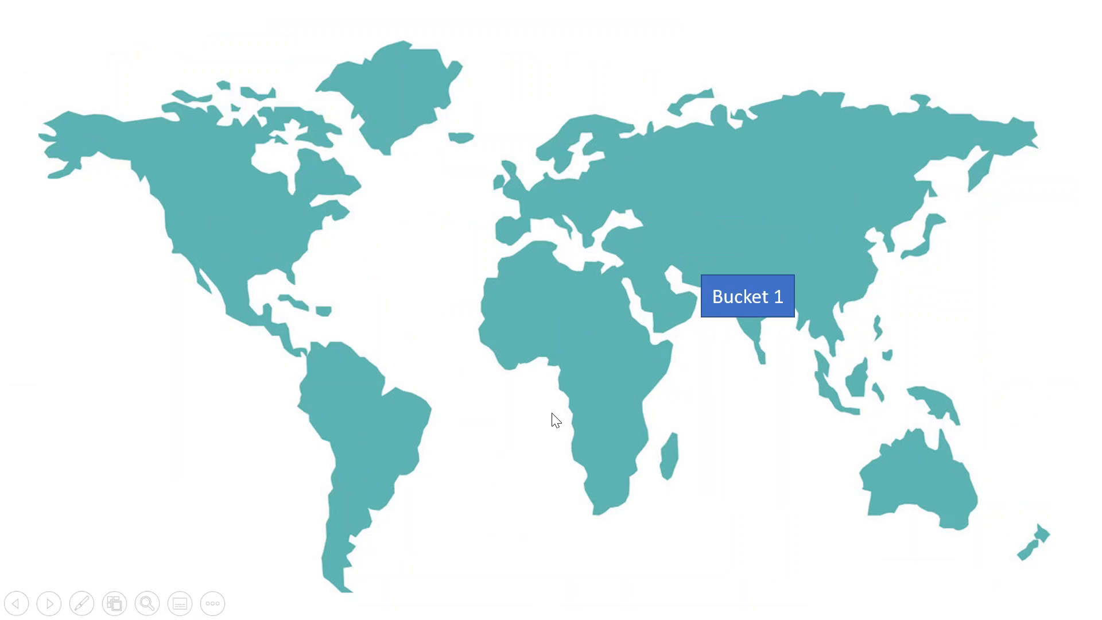
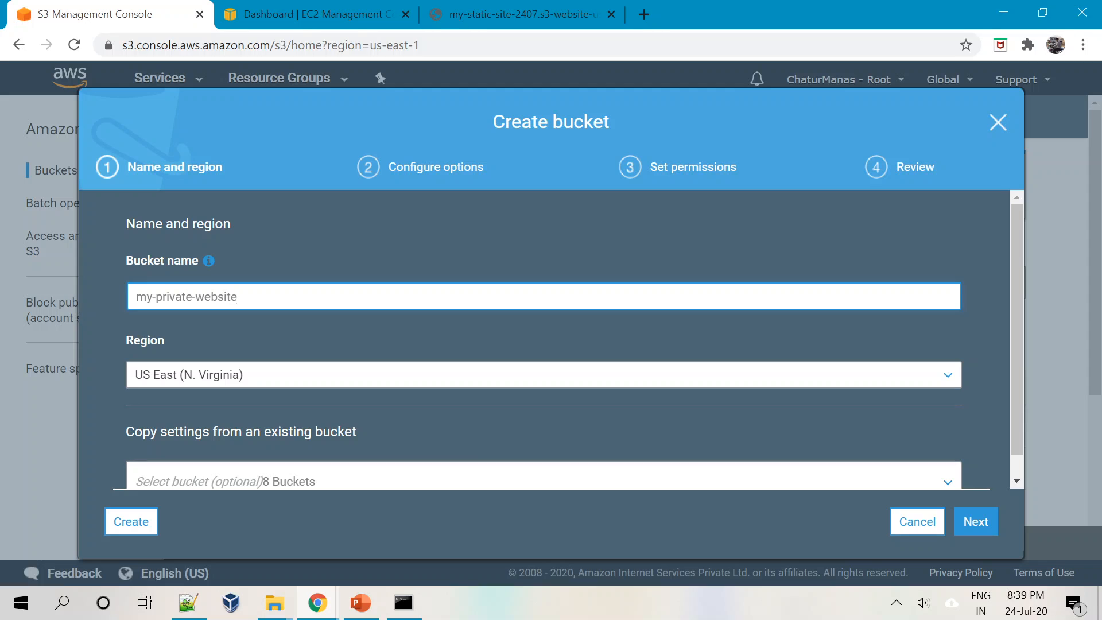
Step: Complete the new bucket's name as my-private-website-2407 and create the bucket
text(-2)
key(ctrl+shift+Left)
key(ctrl+shift+Left)
key(Right)
key(ctrl+a)
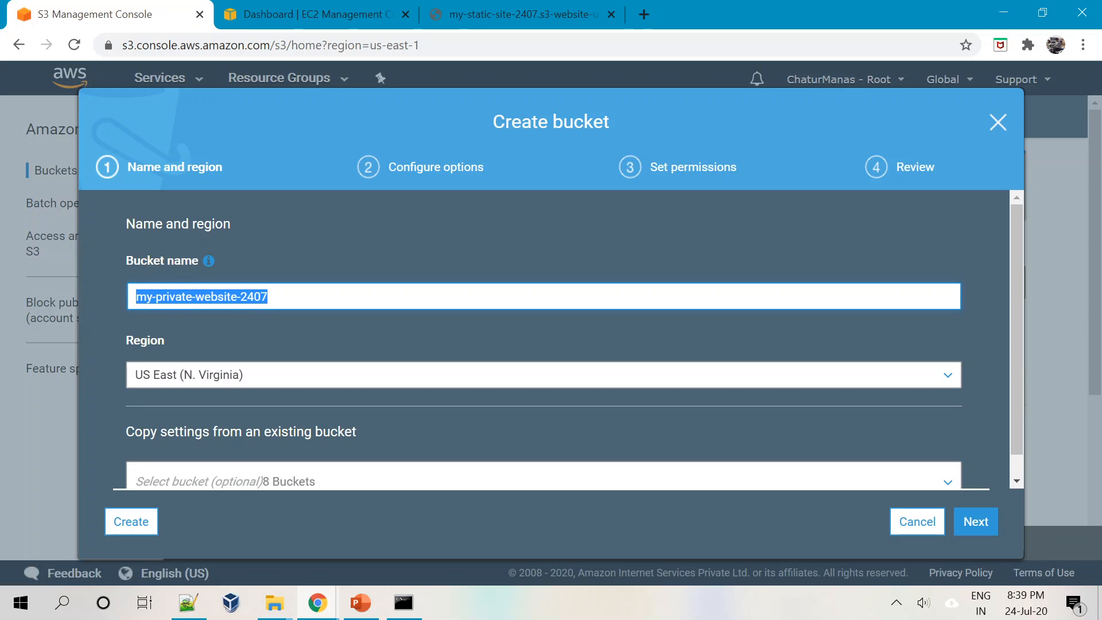
key(Right)
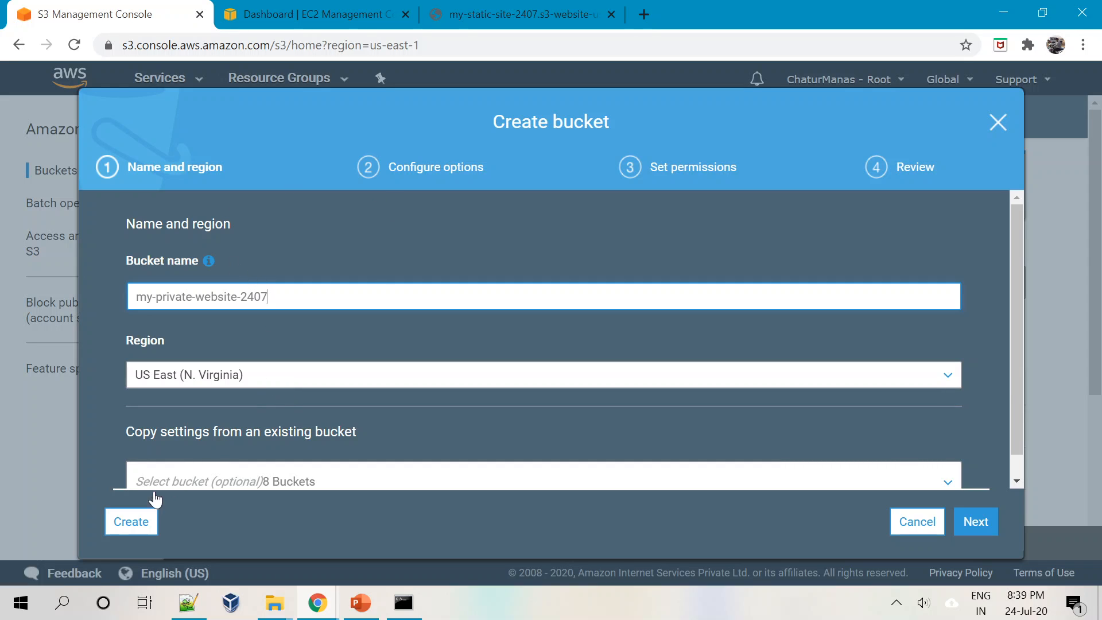
click(127, 521)
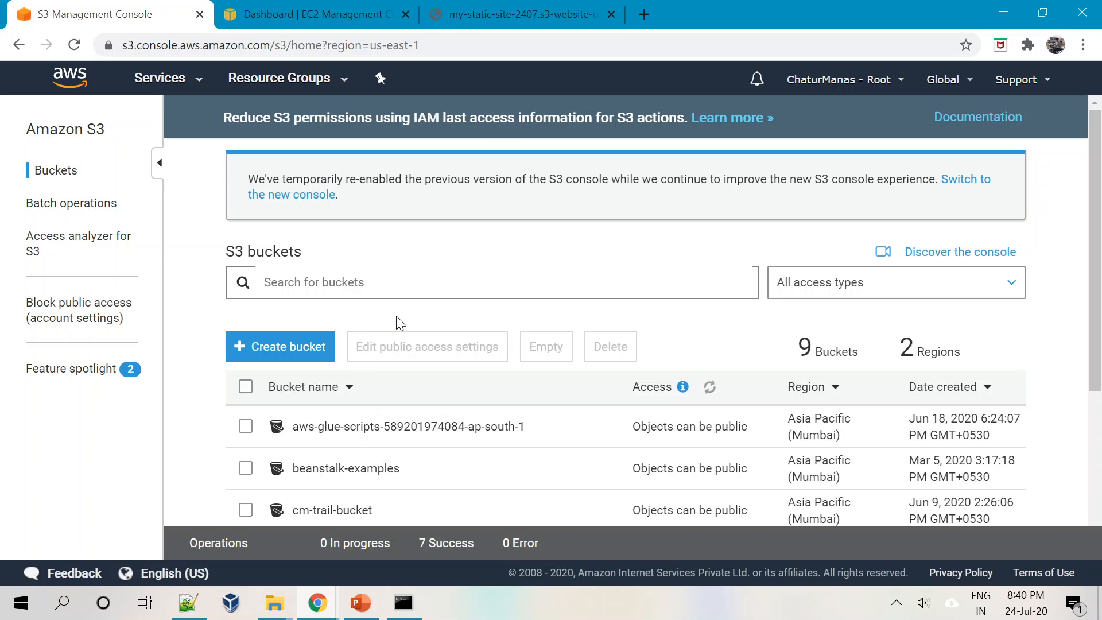
Step: Compare the access status of my-private-website-2407 and my-static-site-2407 in the bucket list
scroll(400, 323, down, 3)
scroll(400, 323, down, 1)
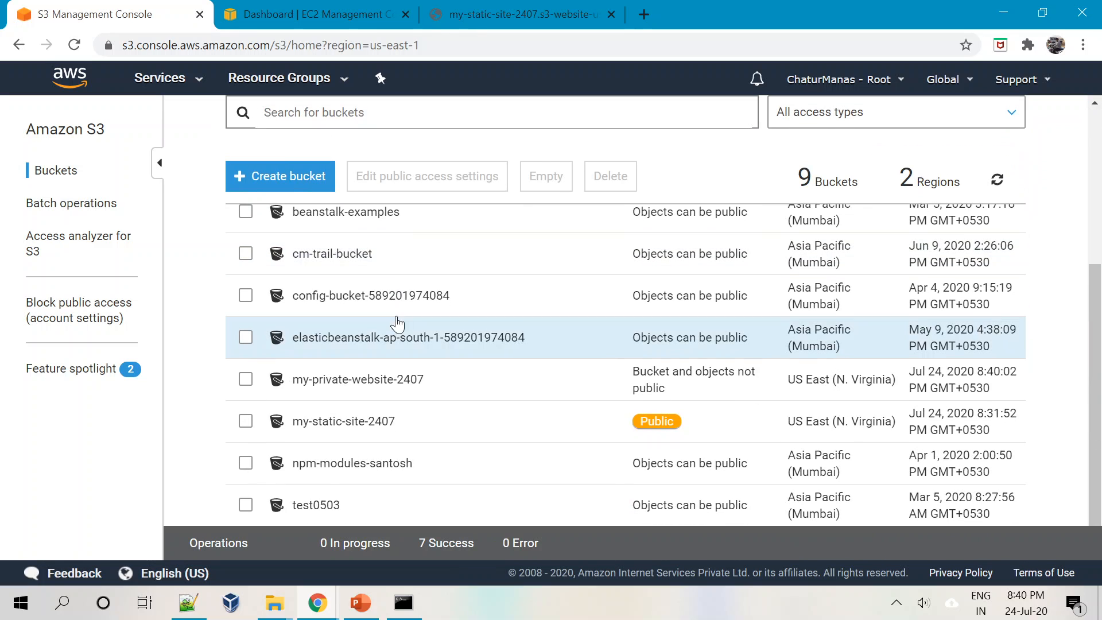
scroll(394, 320, up, 2)
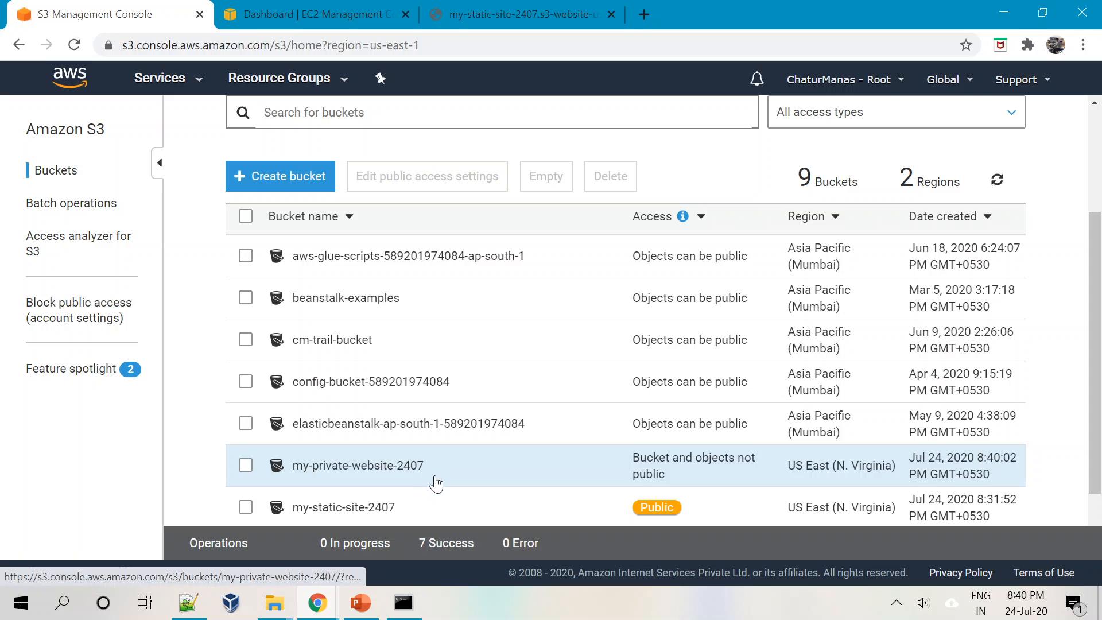
scroll(444, 476, down, 1)
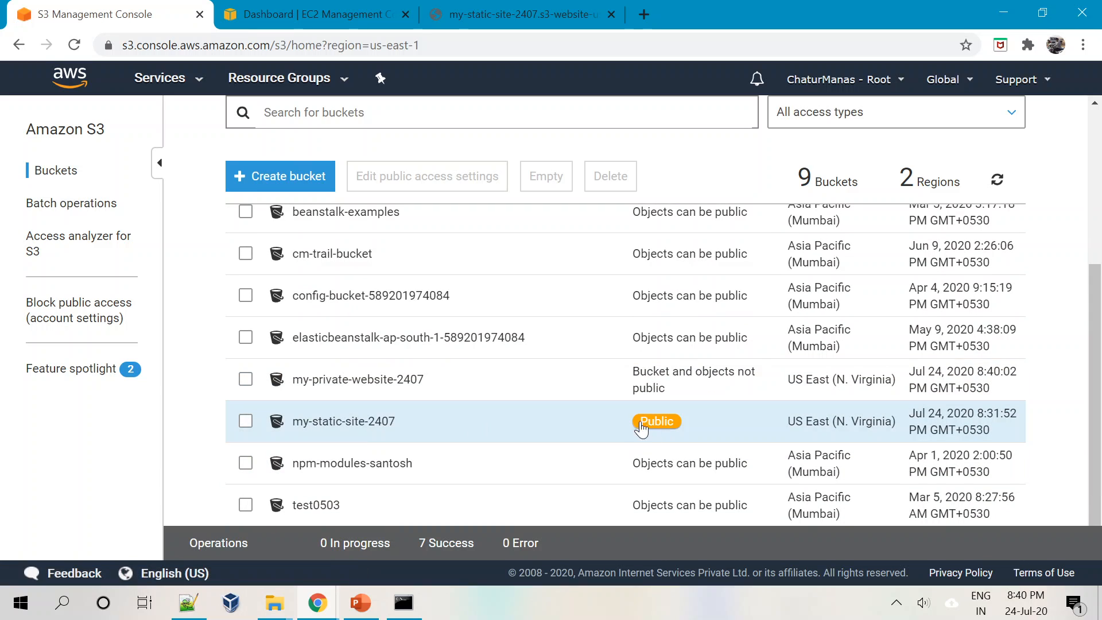
Step: Upload index.html from the Website folder to the my-private-website-2407 bucket
click(339, 382)
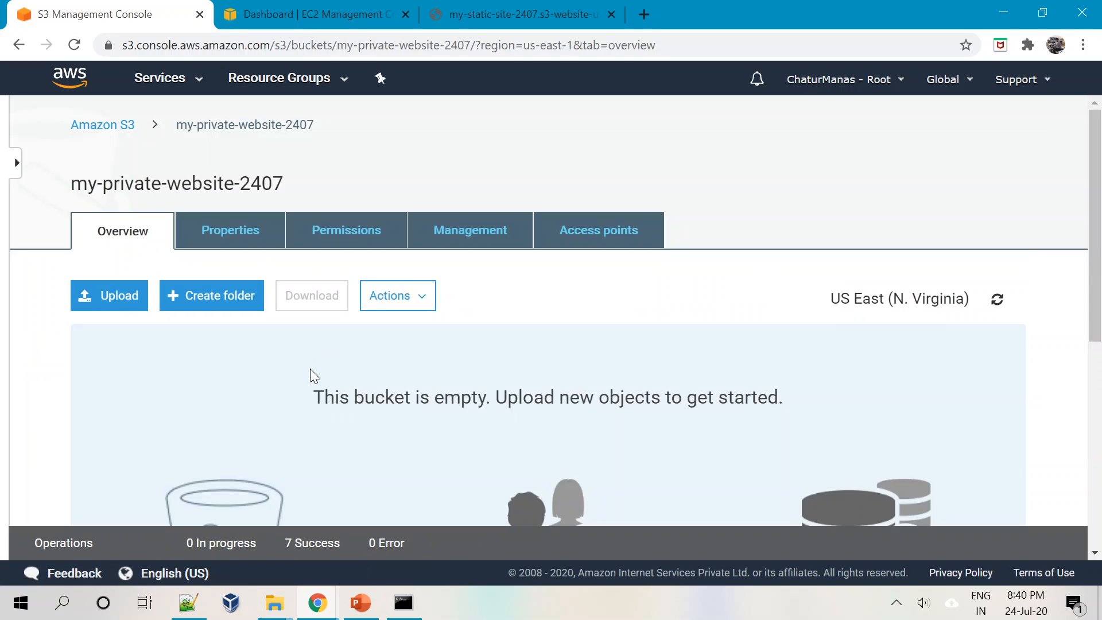
click(109, 295)
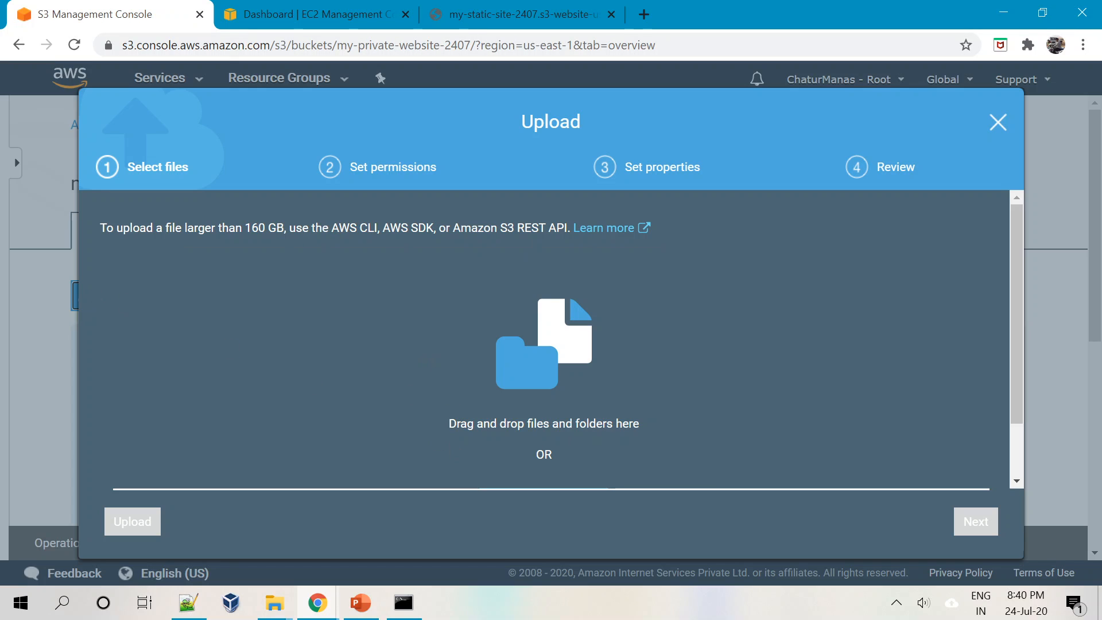
click(551, 445)
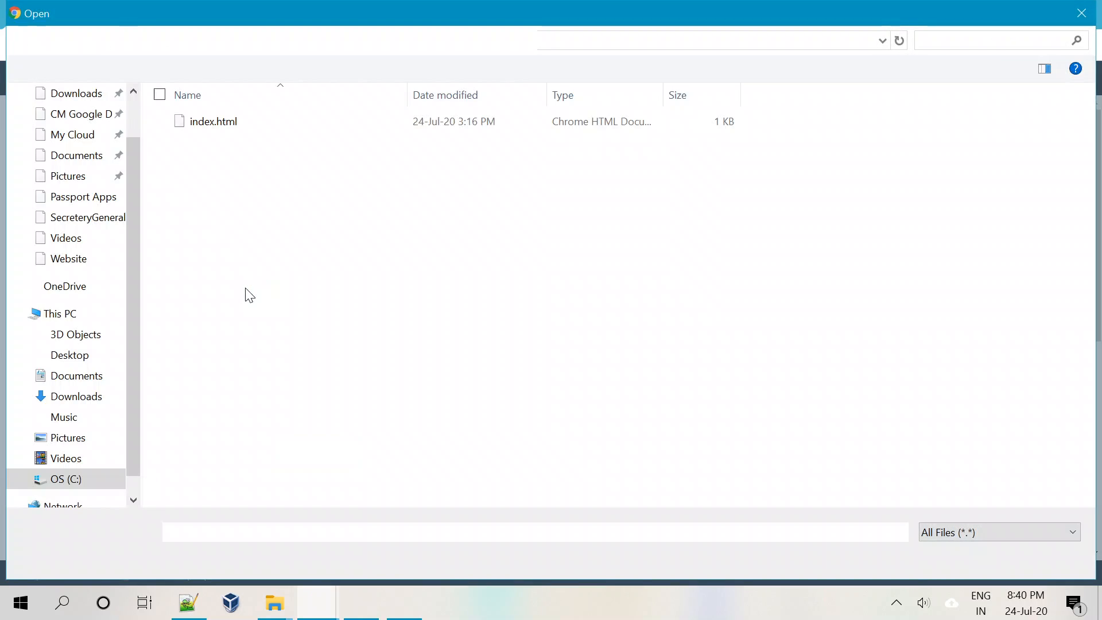
click(213, 123)
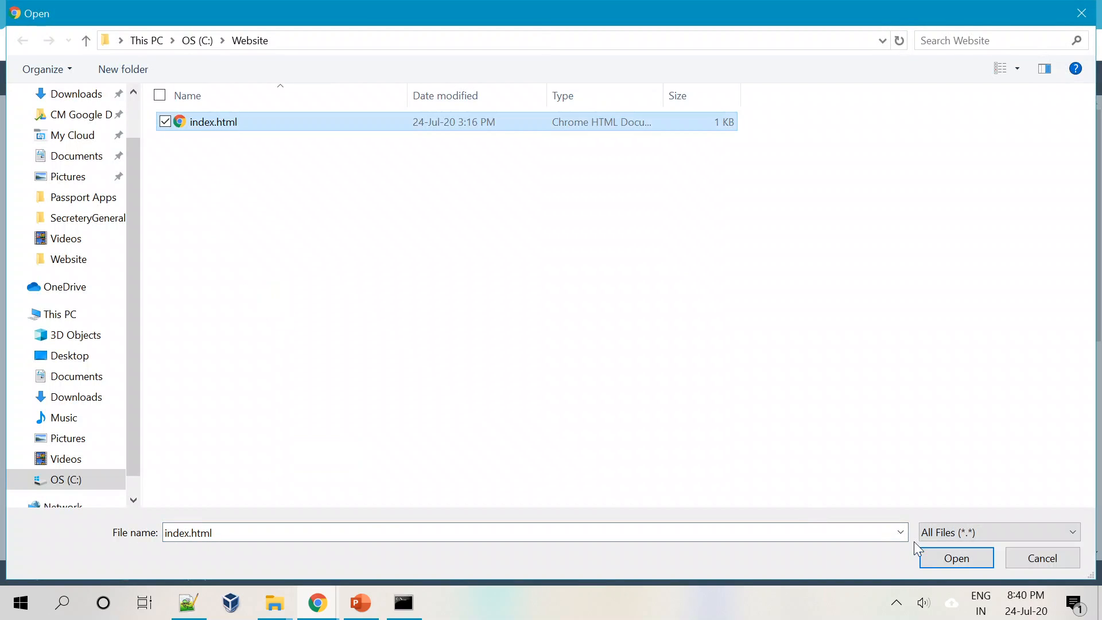
click(969, 558)
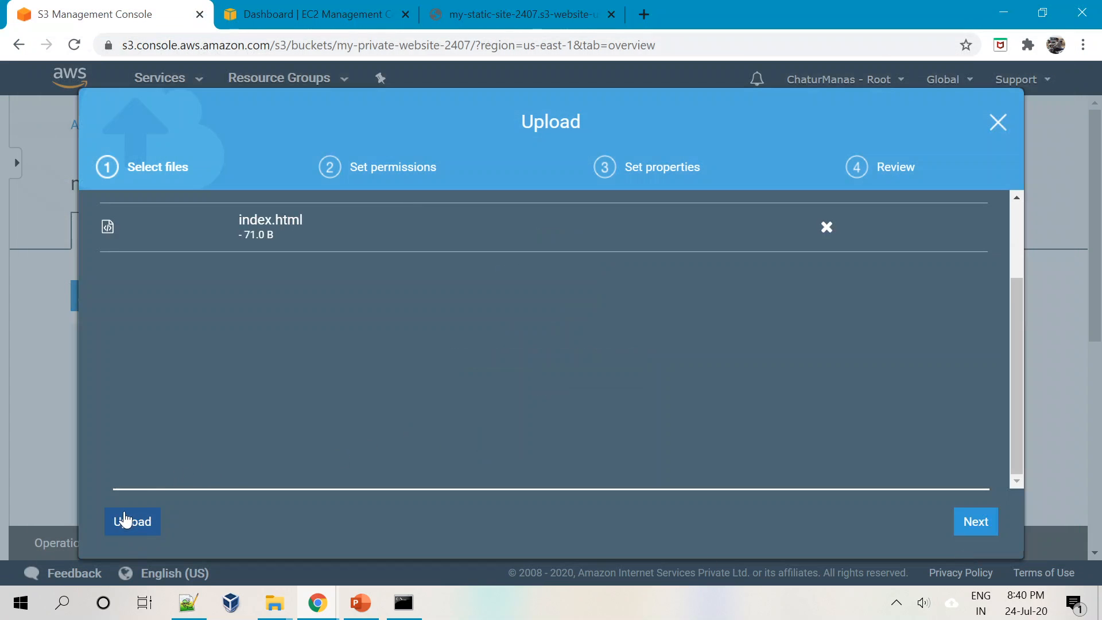
click(123, 529)
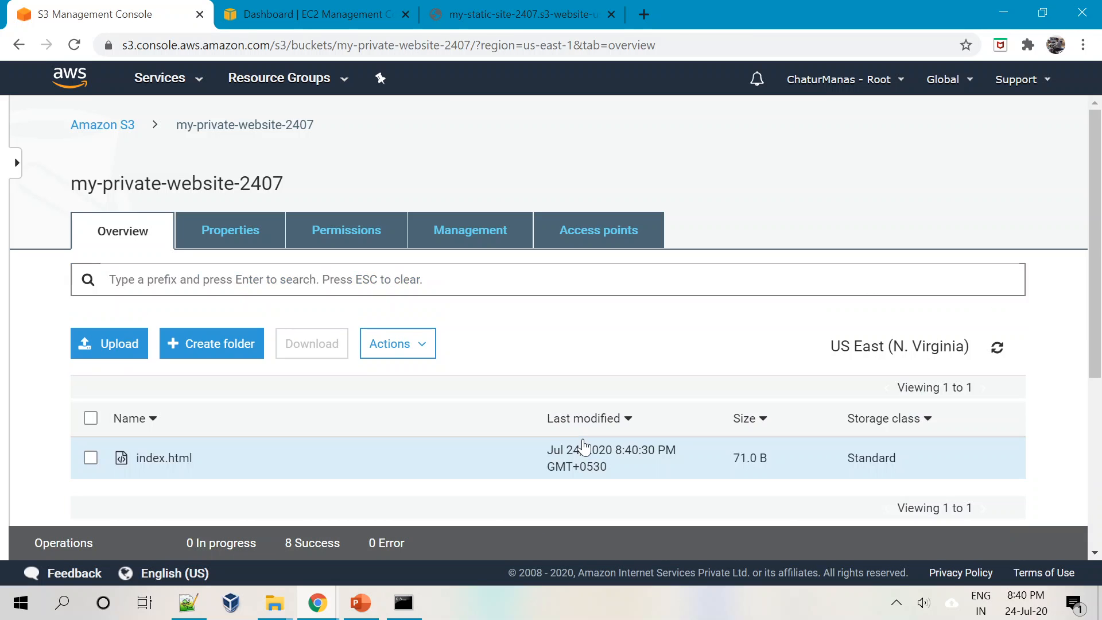
Step: Test the object URL of index.html in my-private-website-2407 in a separate browser tab, closing that tab after checking access
scroll(217, 401, down, 1)
click(155, 373)
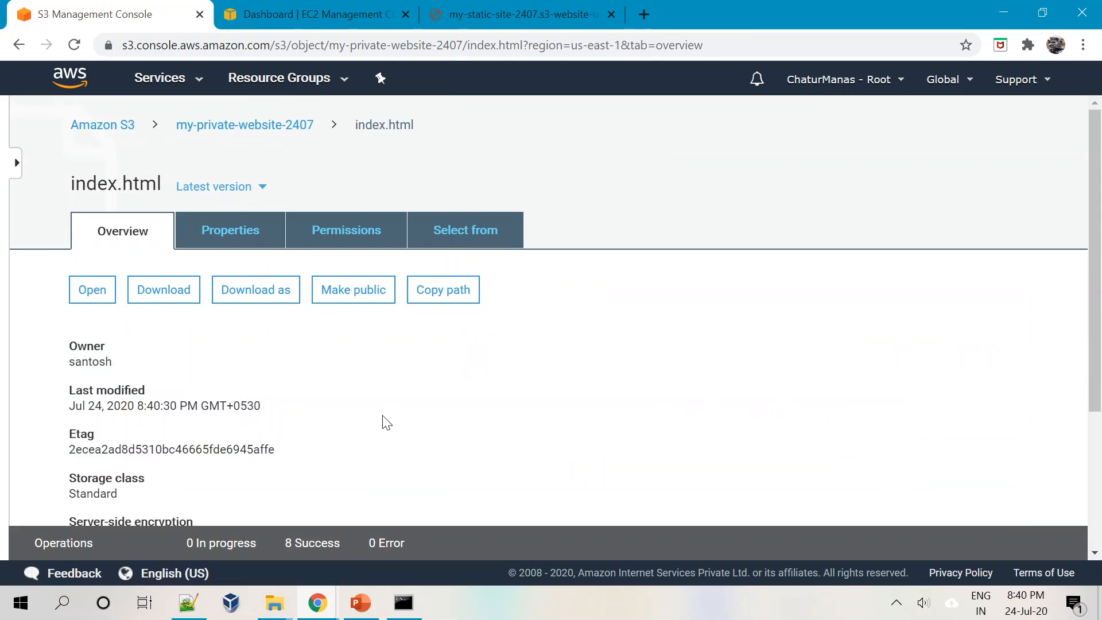
scroll(402, 425, down, 4)
right_click(294, 462)
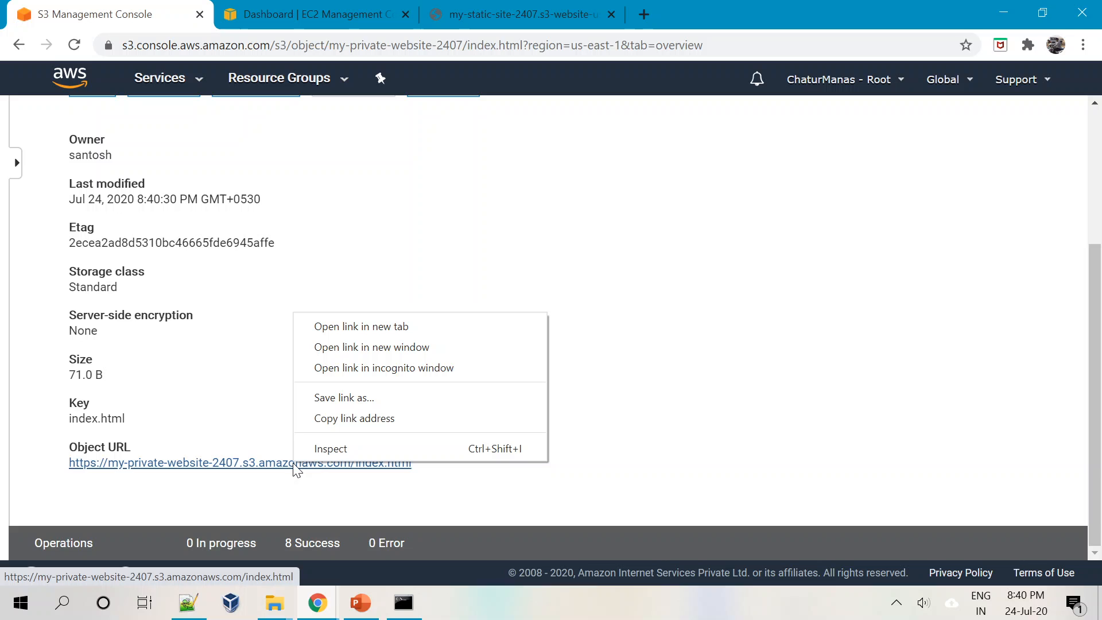
click(356, 340)
click(367, 17)
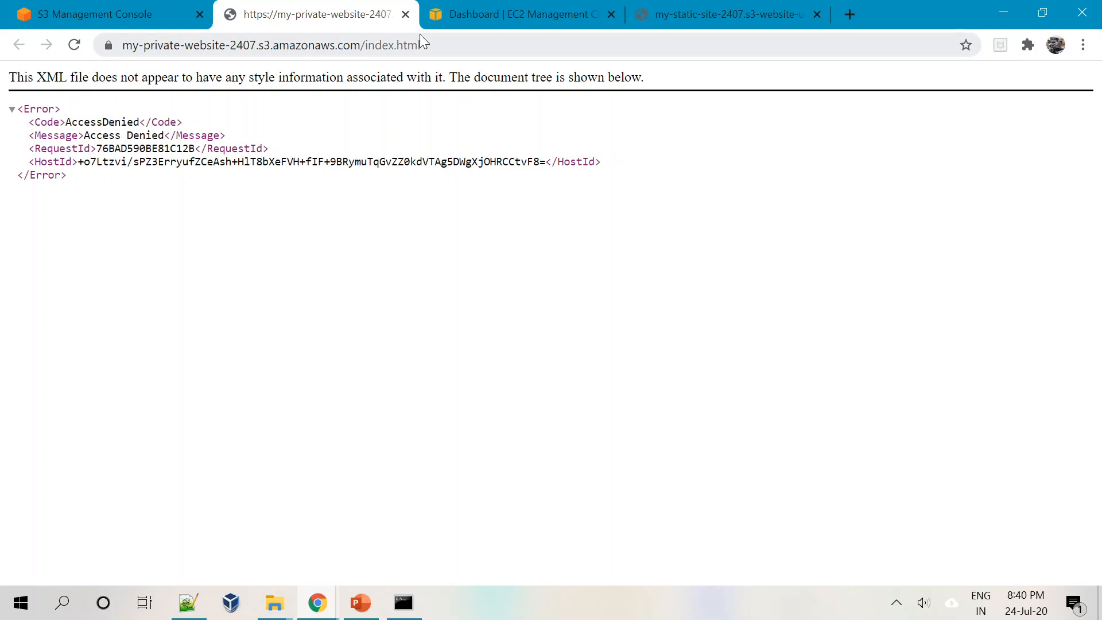
click(406, 14)
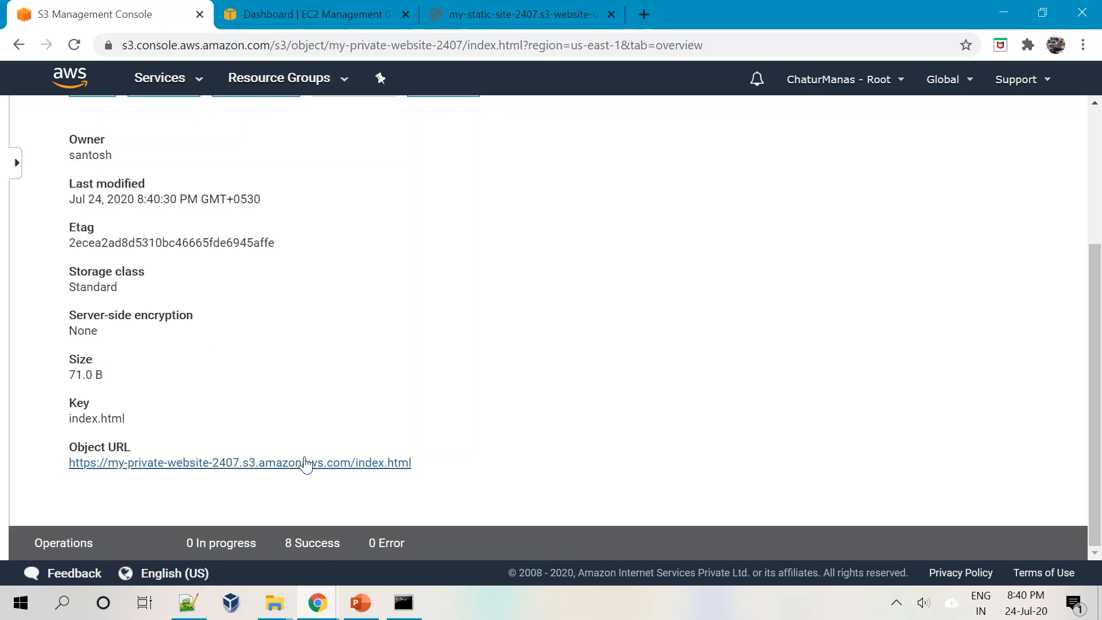
Step: Review the Block public access settings of the my-private-website-2407 bucket and return to its overview
click(230, 229)
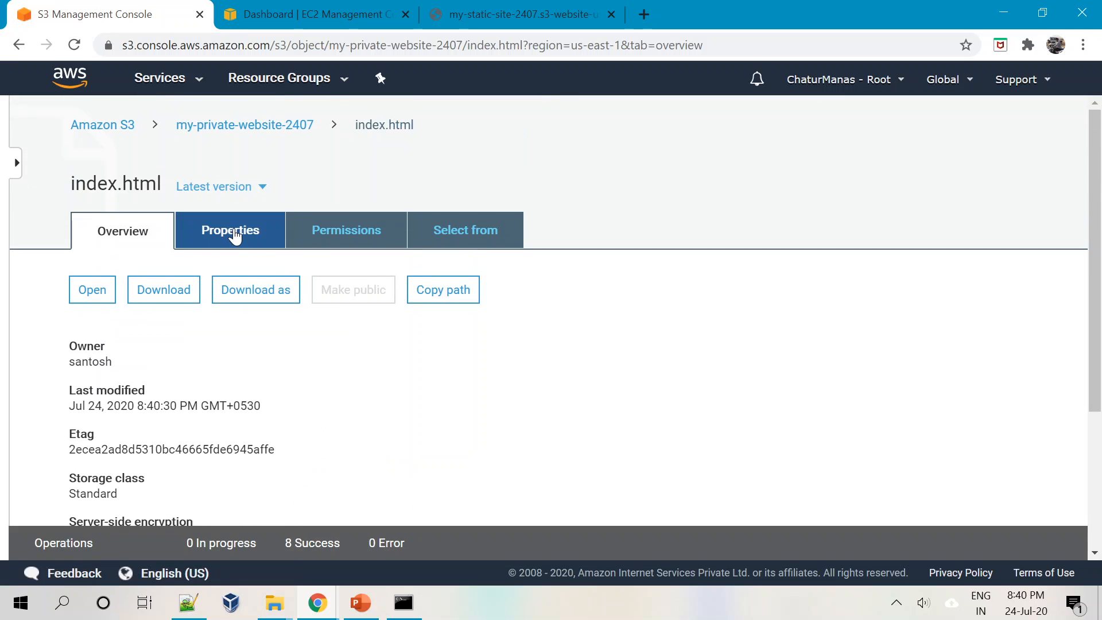
click(228, 126)
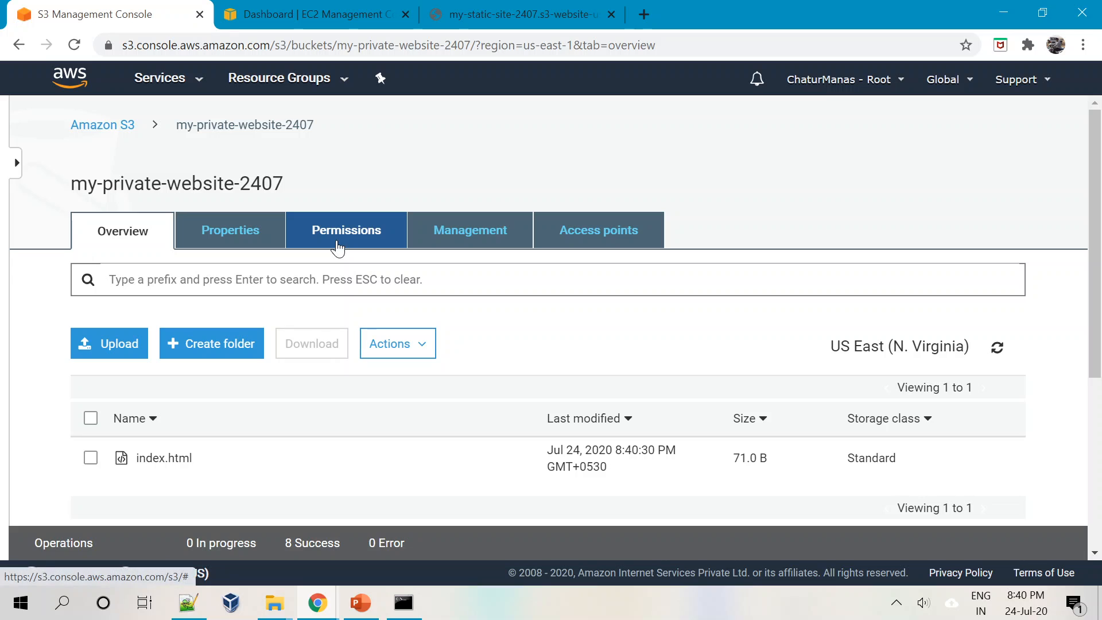
click(339, 244)
scroll(118, 304, down, 2)
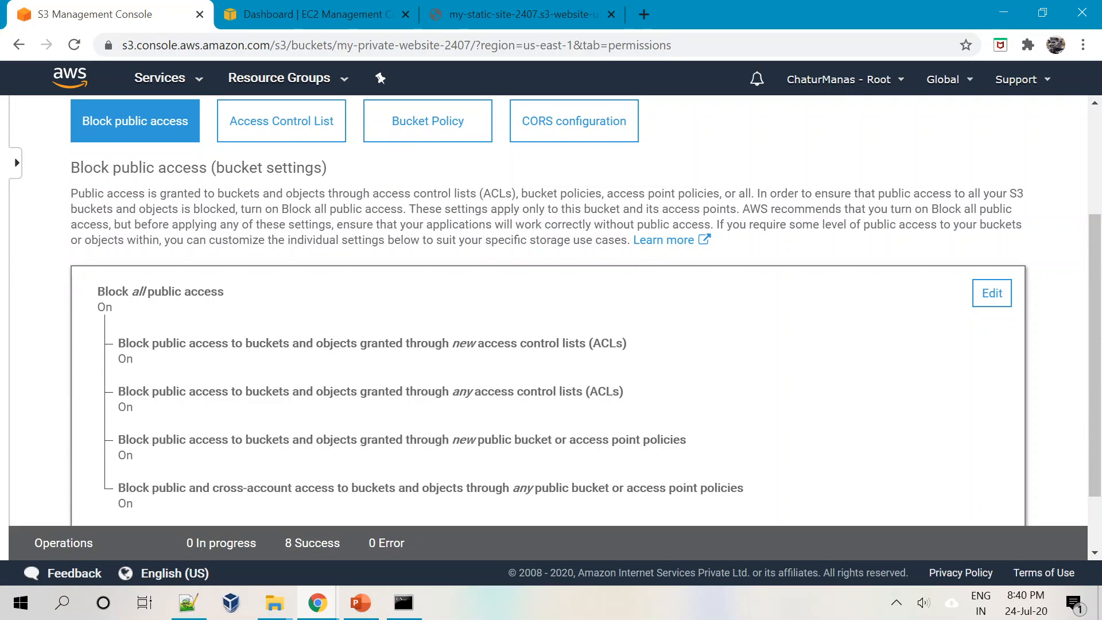
scroll(552, 310, up, 3)
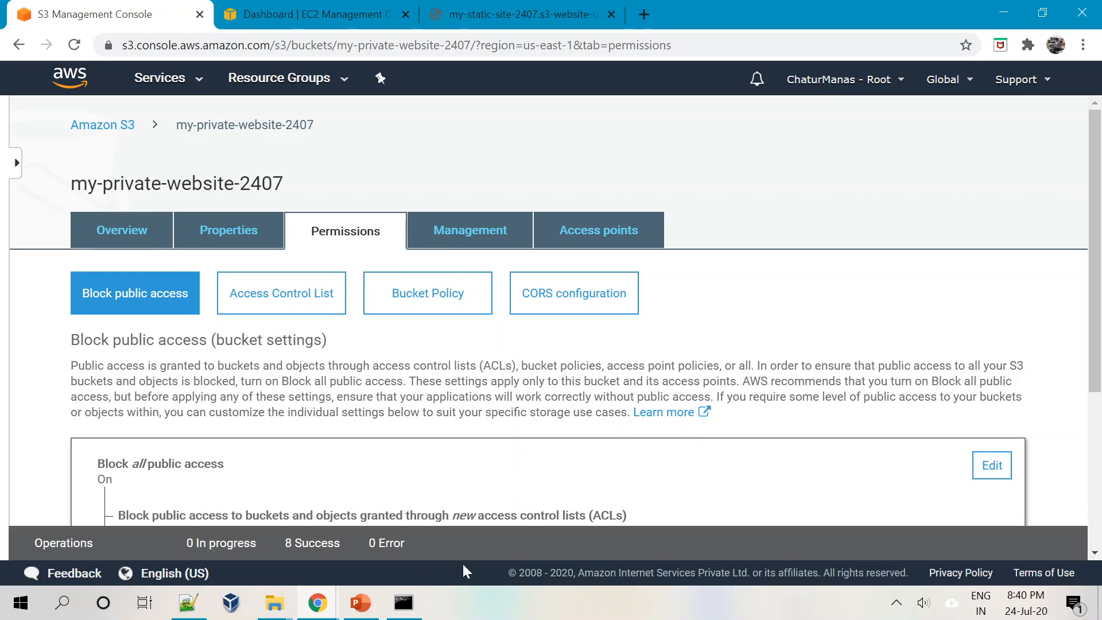
click(136, 232)
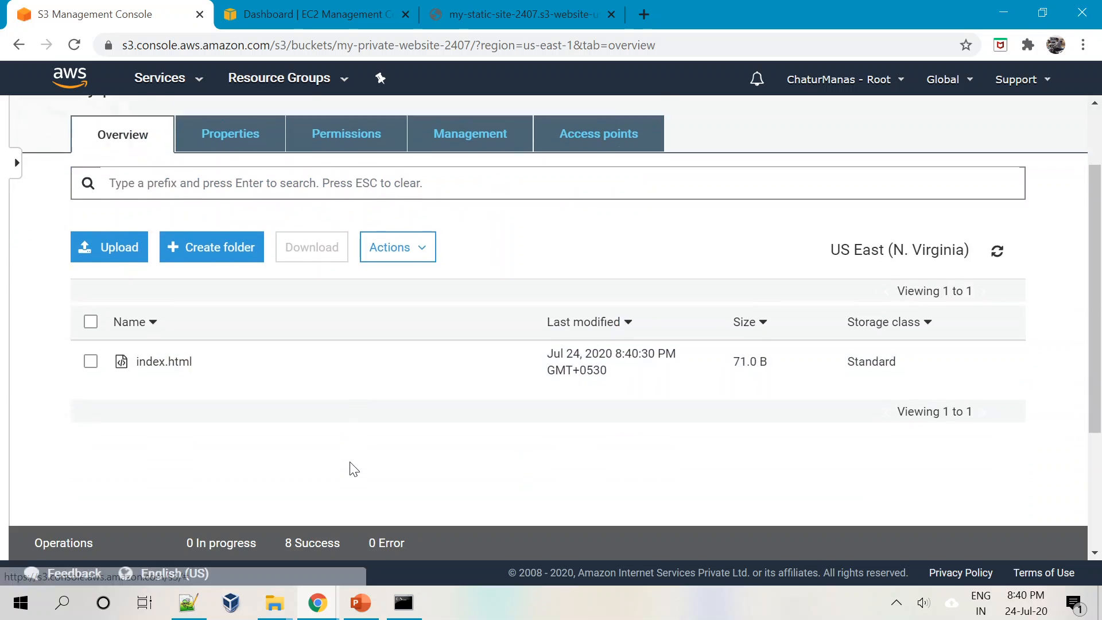
scroll(317, 476, up, 1)
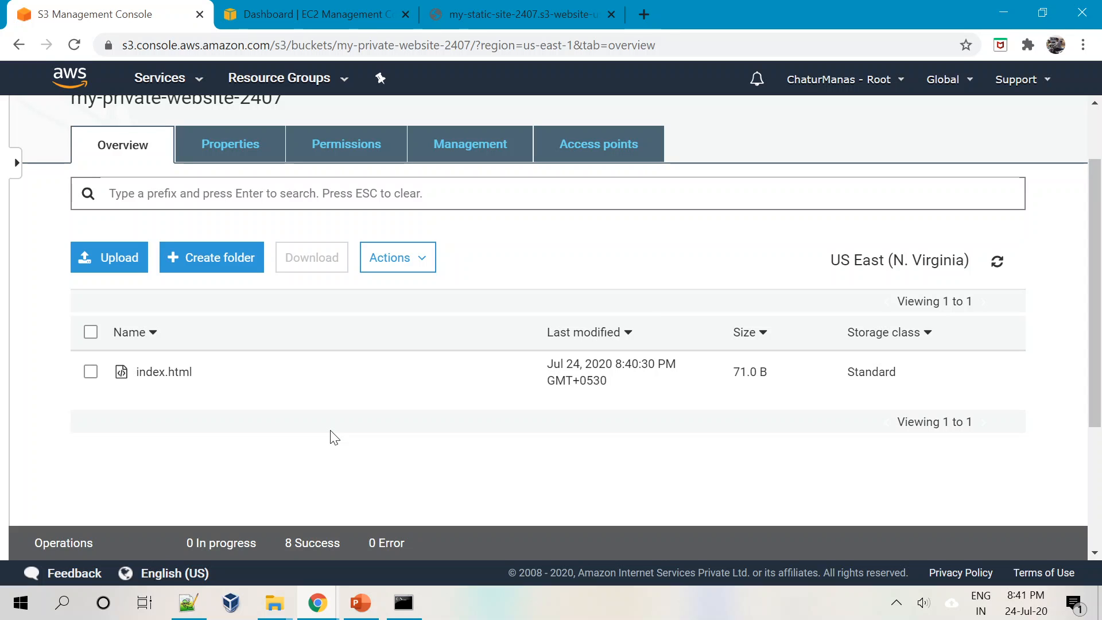
scroll(332, 438, up, 2)
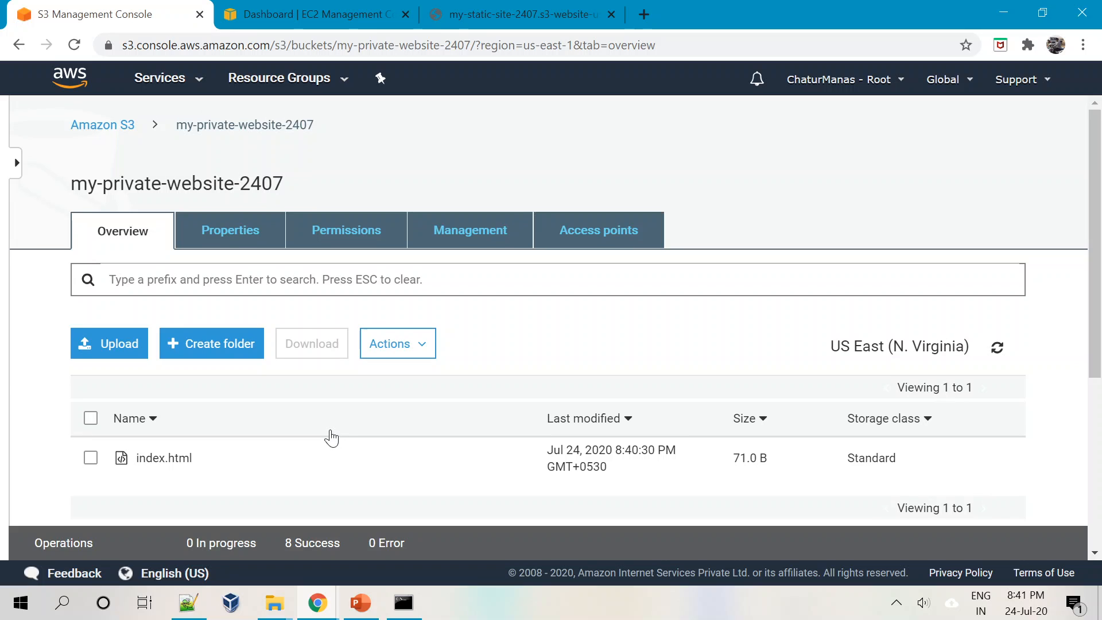
scroll(331, 438, down, 2)
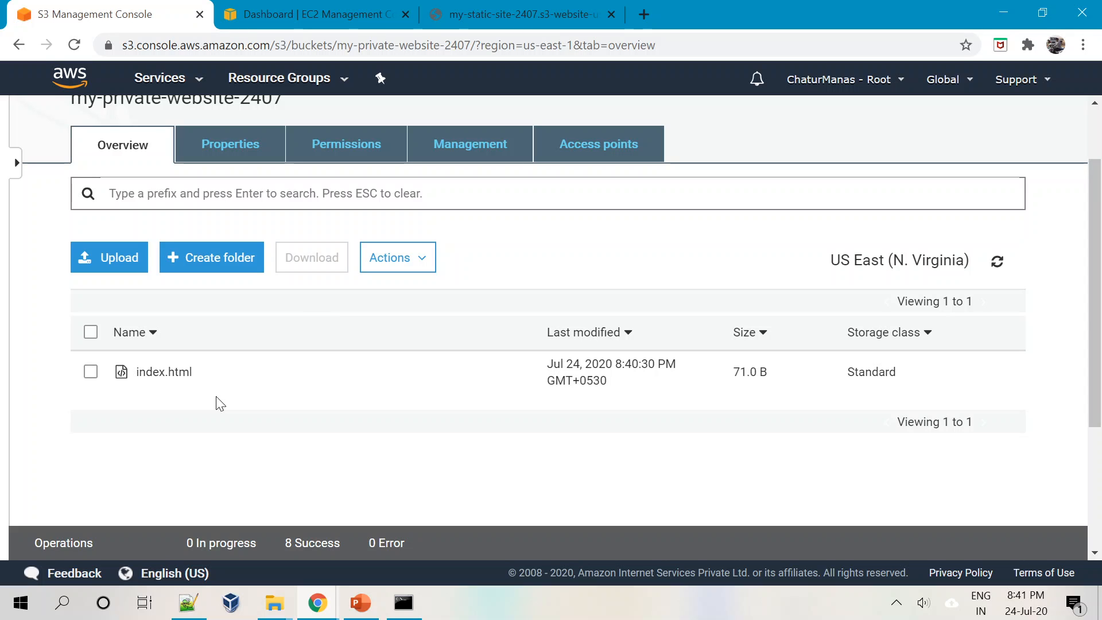
scroll(220, 404, up, 1)
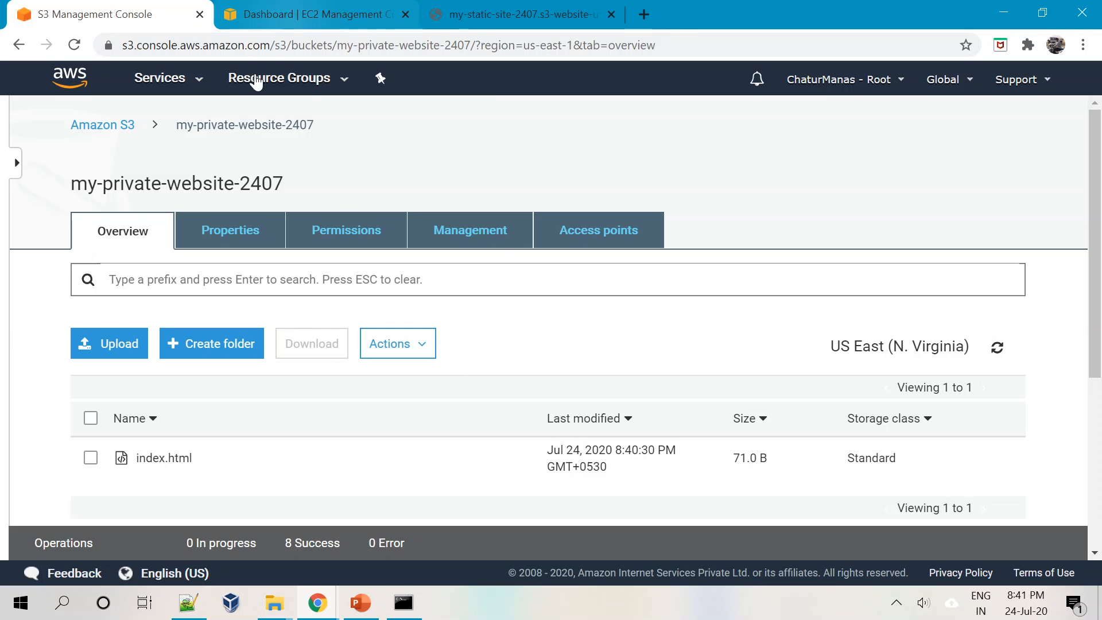
Step: In the EC2 console's browser tab, search the AWS services for "cloud" and open the CloudFront console
click(285, 12)
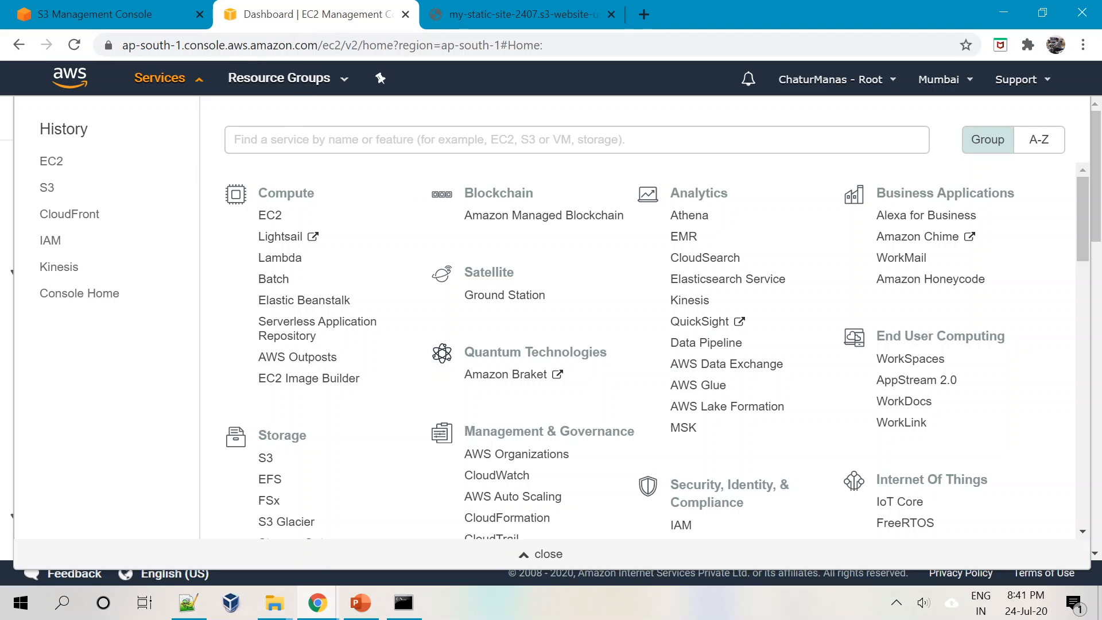
click(236, 139)
text(clo)
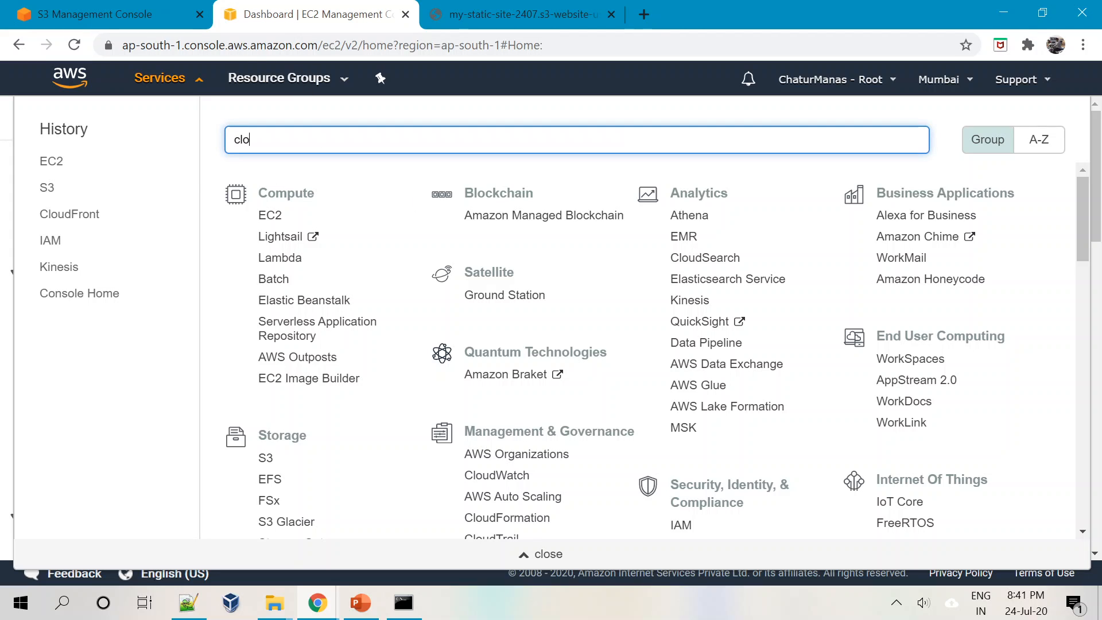
text(ud)
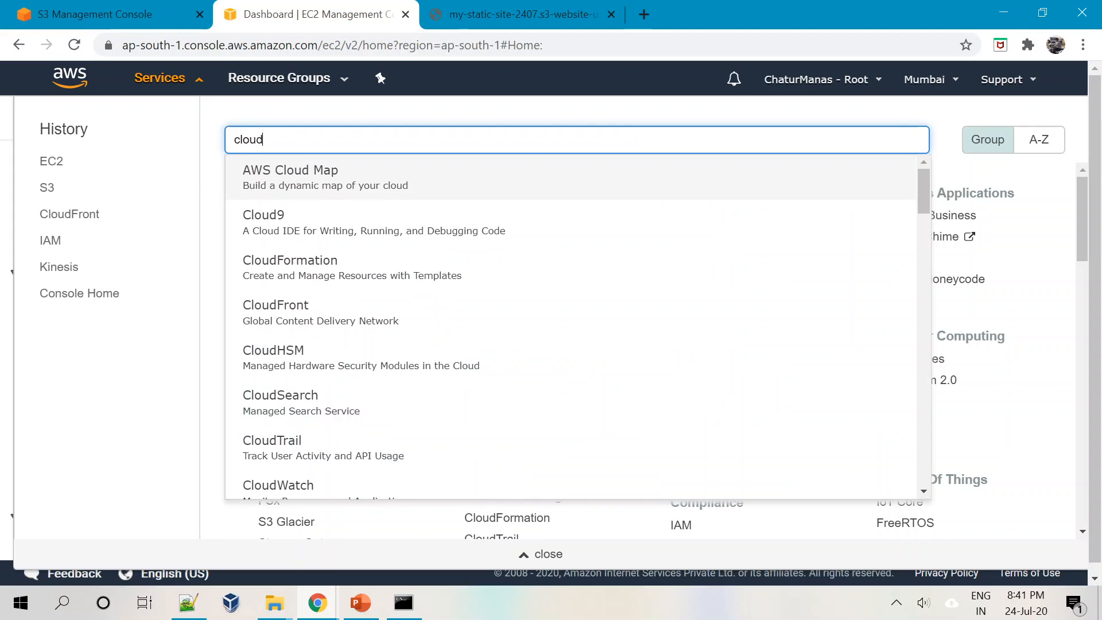
click(294, 334)
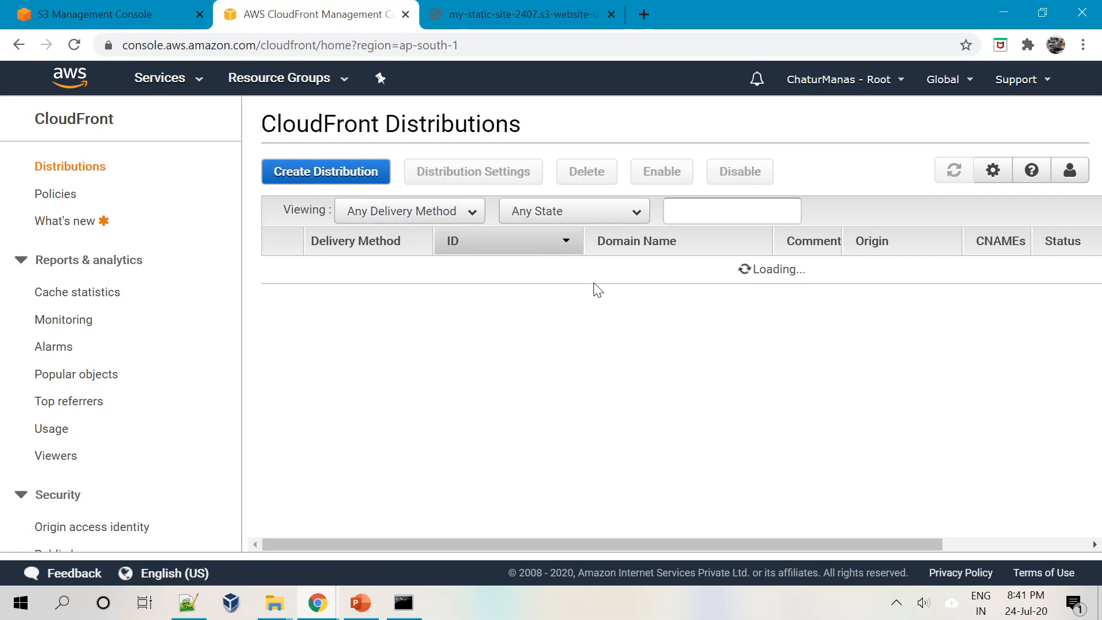
click(325, 289)
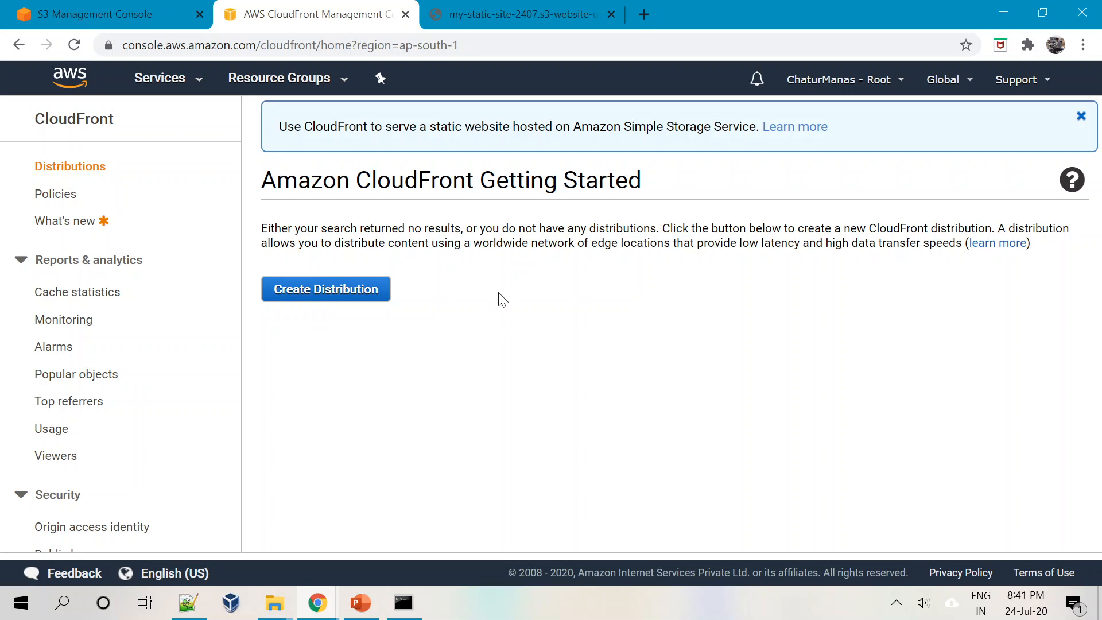
Step: Switch to PowerPoint and examine the world map slide linking Bucket 1 to the edge locations
key(alt+Tab)
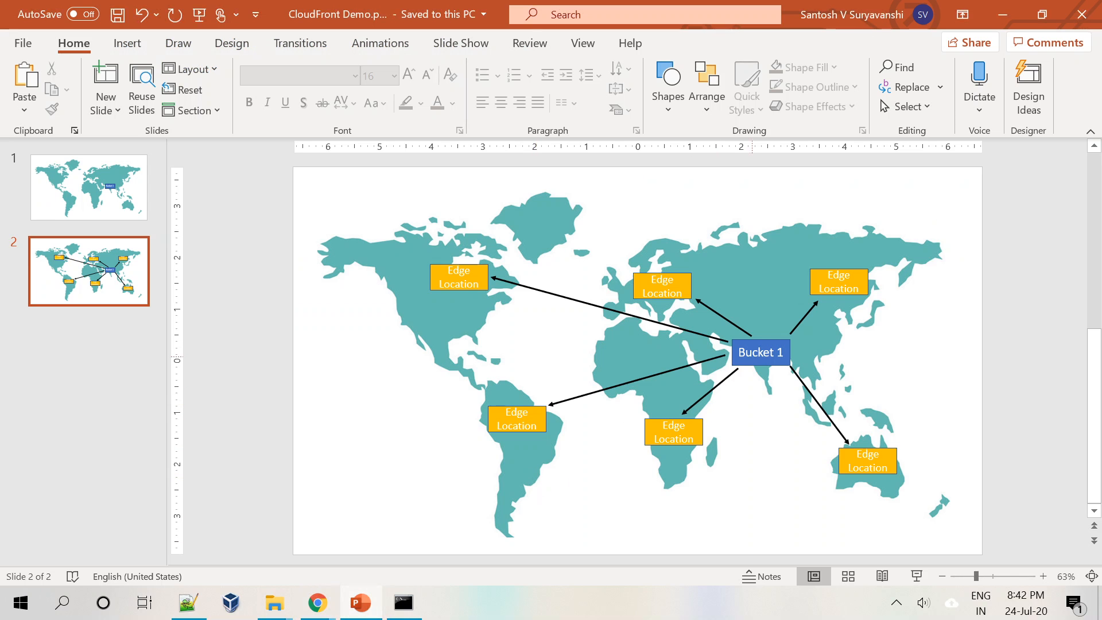
click(758, 347)
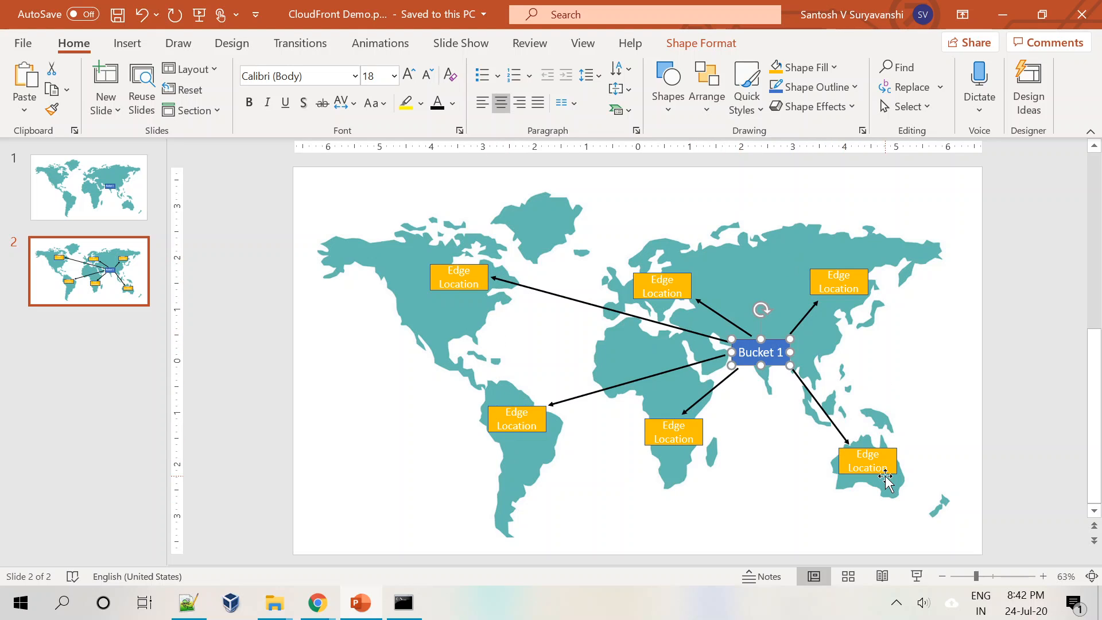
click(932, 455)
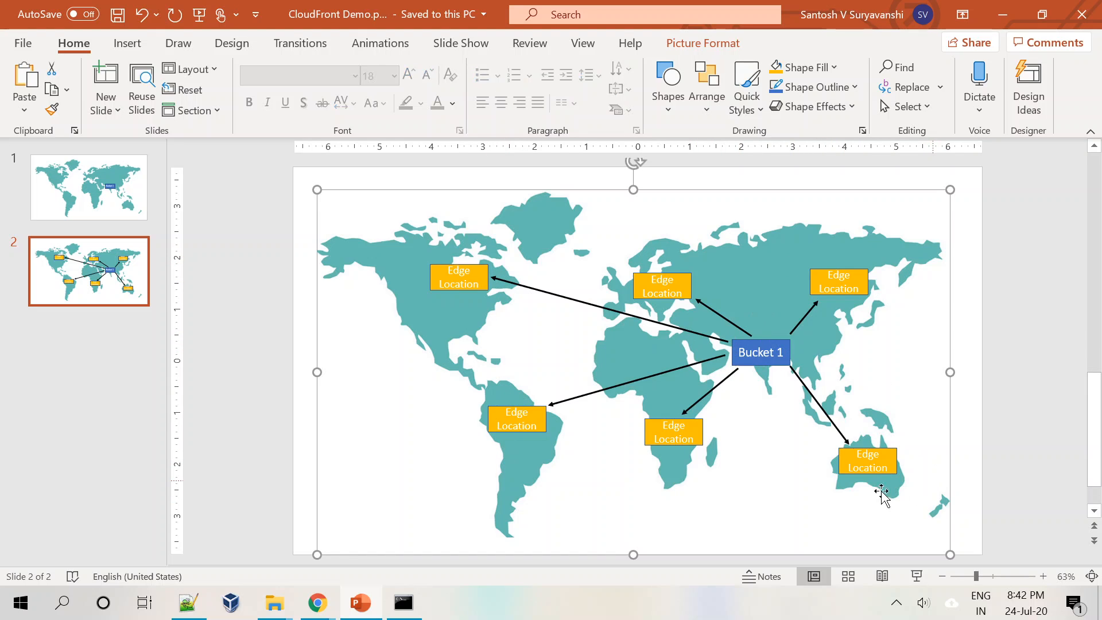
click(980, 497)
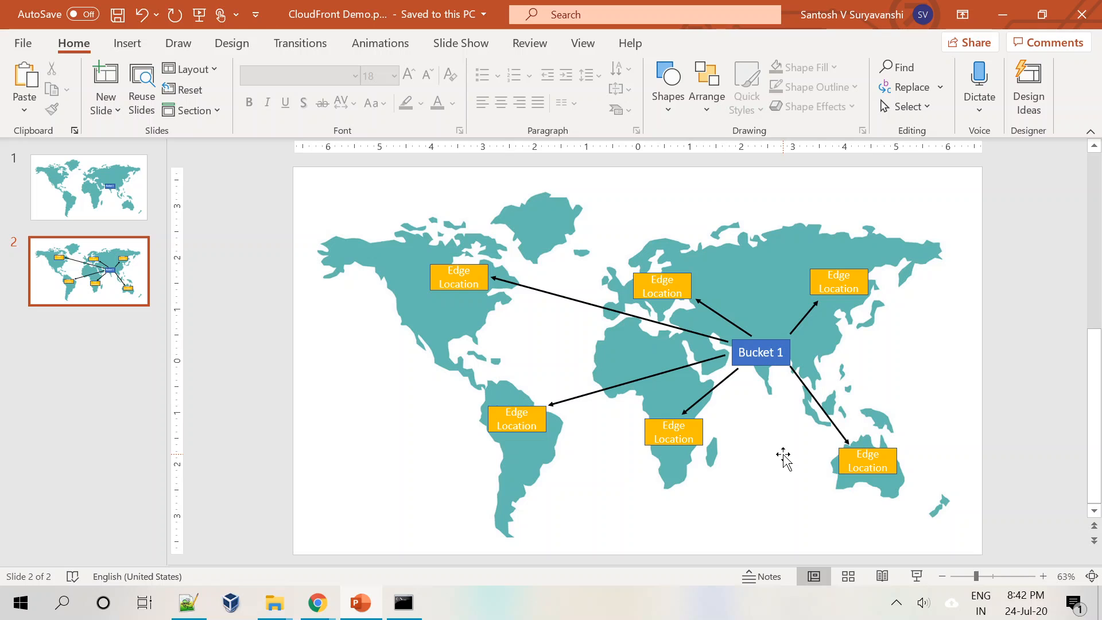
Step: Switch back to Chrome and start creating a CloudFront distribution with the Web delivery method
key(alt+Tab)
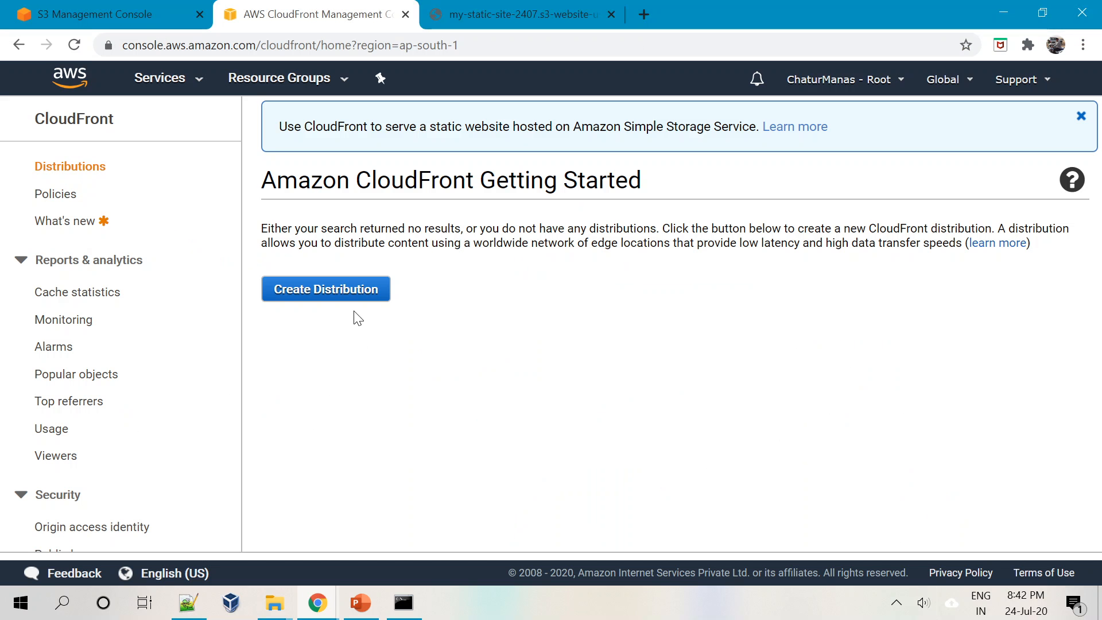
click(326, 291)
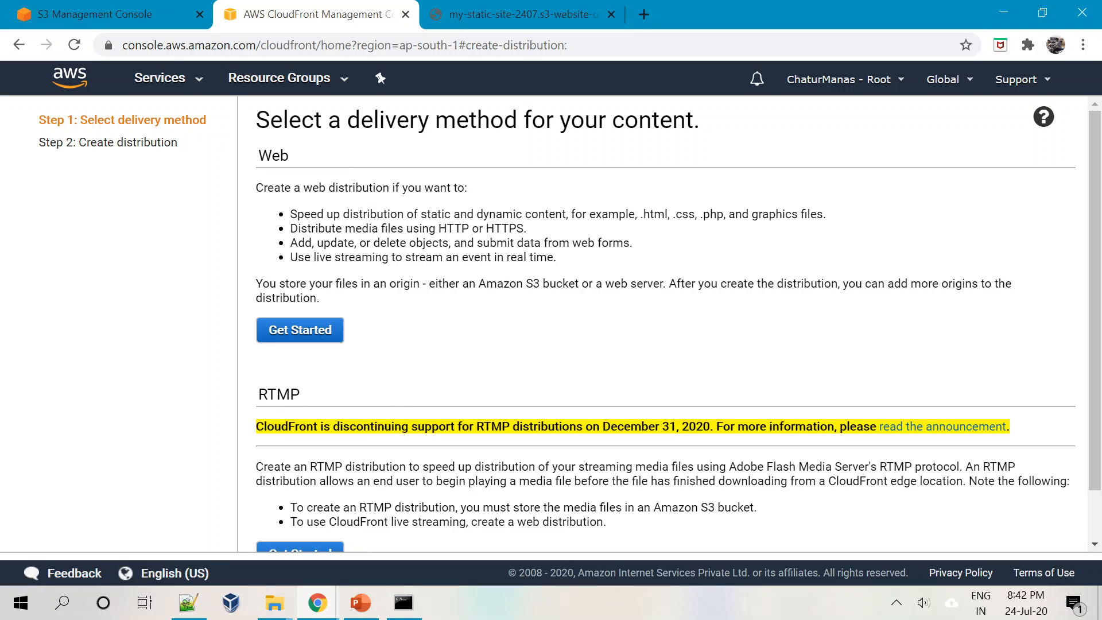
double_click(273, 155)
scroll(409, 389, down, 1)
double_click(279, 339)
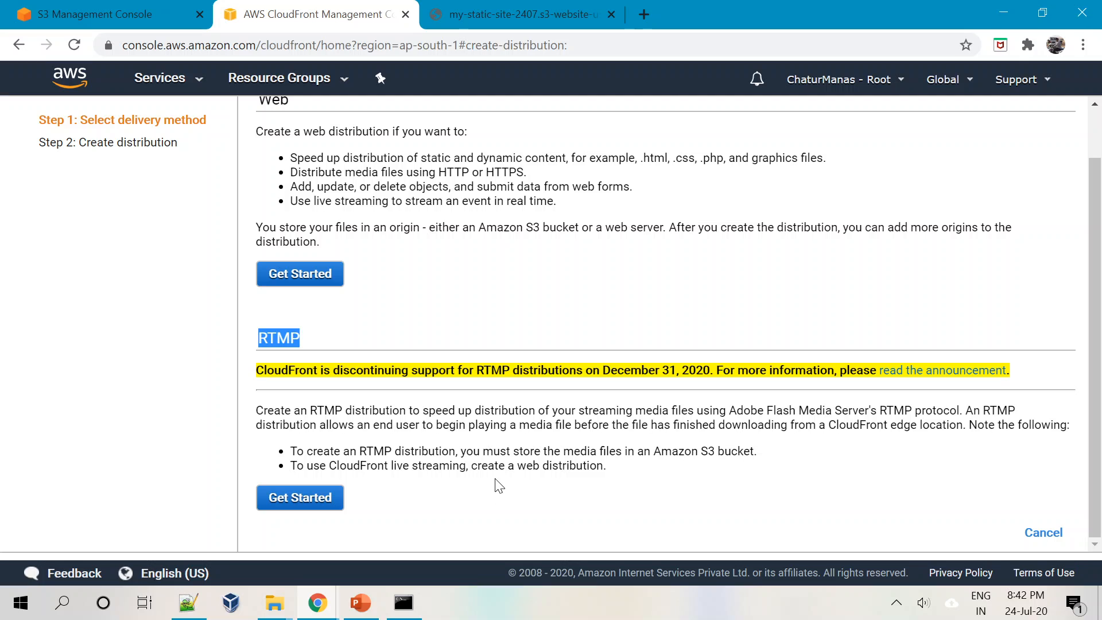
scroll(499, 486, up, 1)
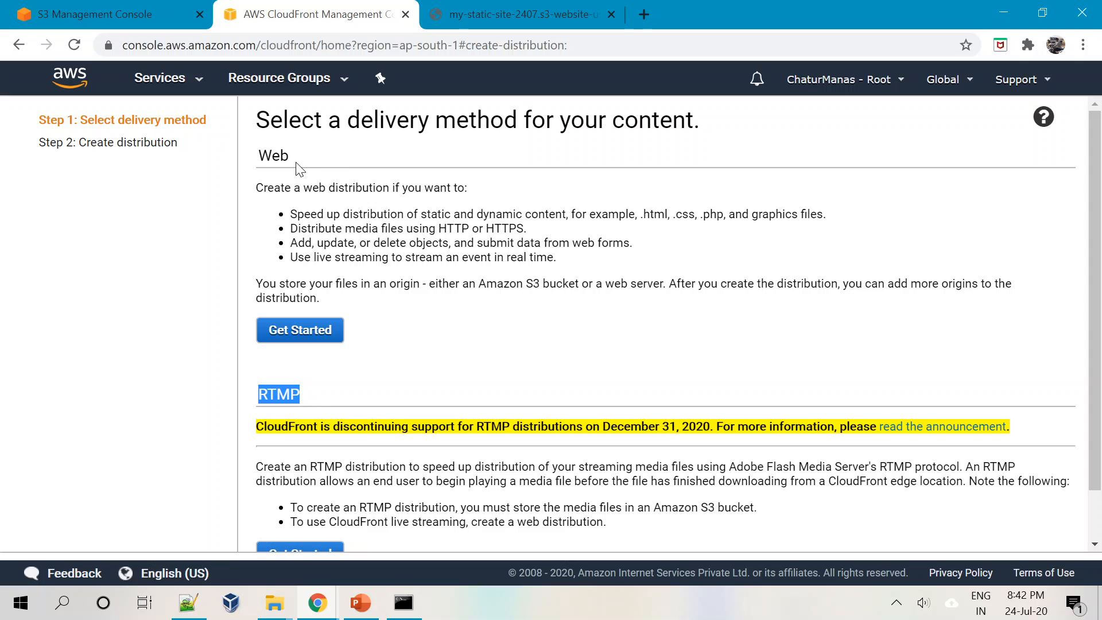
click(298, 334)
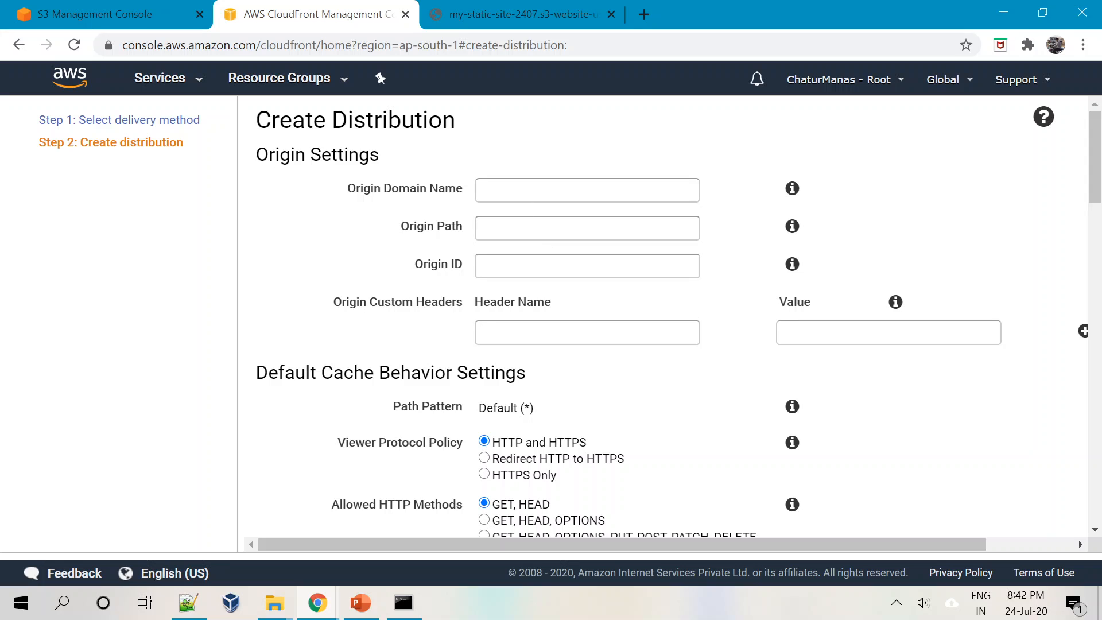
Step: Set the distribution's origin domain name to the my-private-website-2407 S3 bucket
click(586, 190)
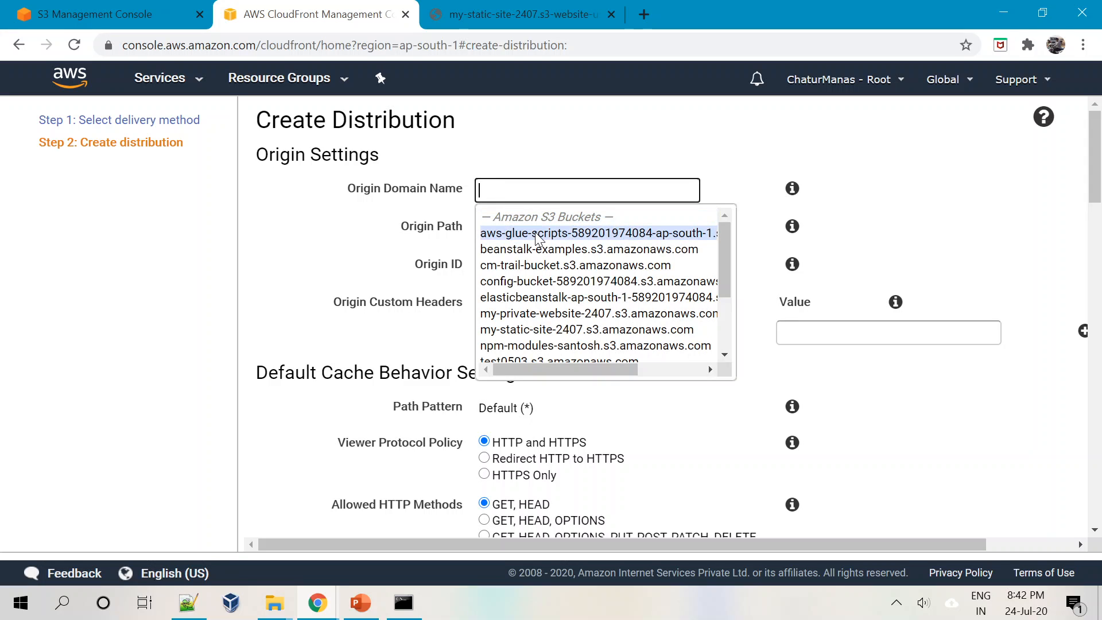
mouse_move(729, 243)
mouse_down()
mouse_move(728, 301)
mouse_move(731, 245)
mouse_up()
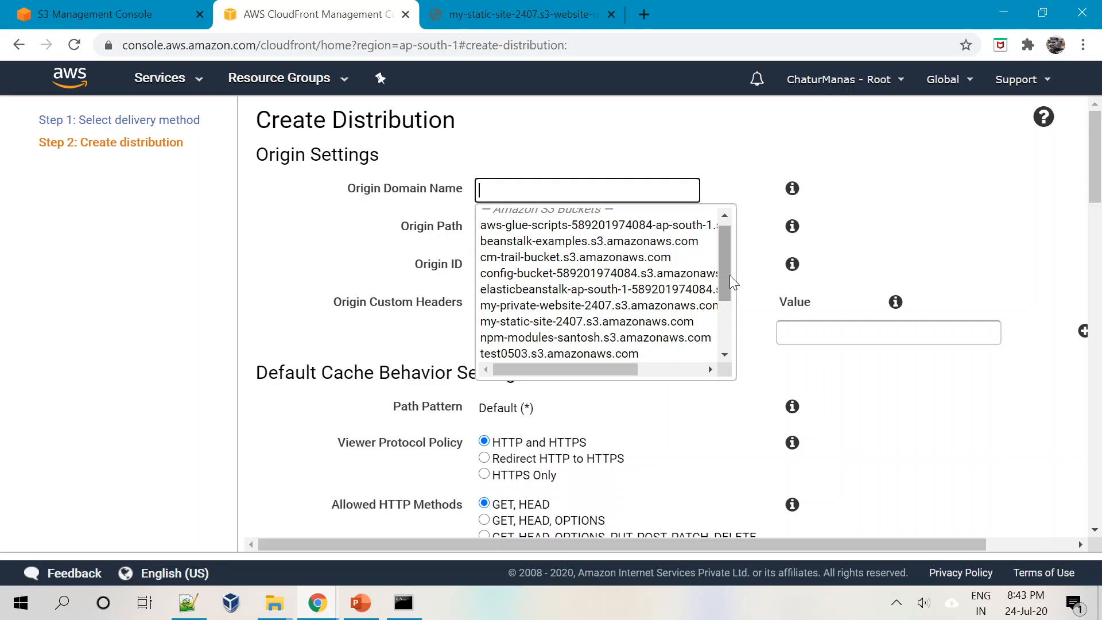
click(520, 306)
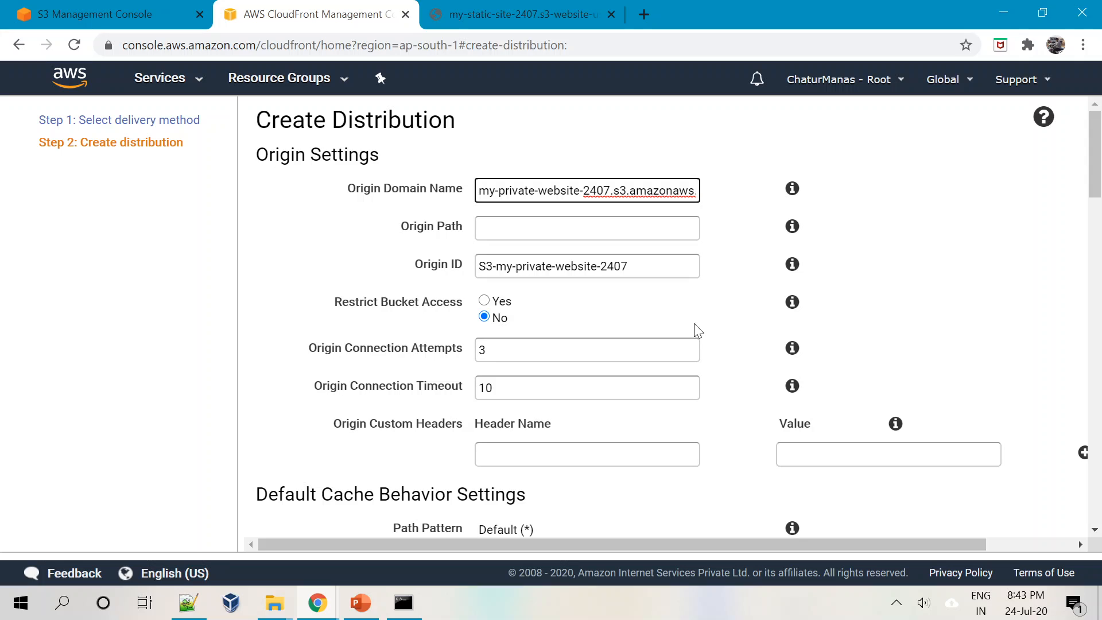
Step: Turn on Restrict Bucket Access for the my-private-website-2407 origin
drag(1095, 178, 1095, 183)
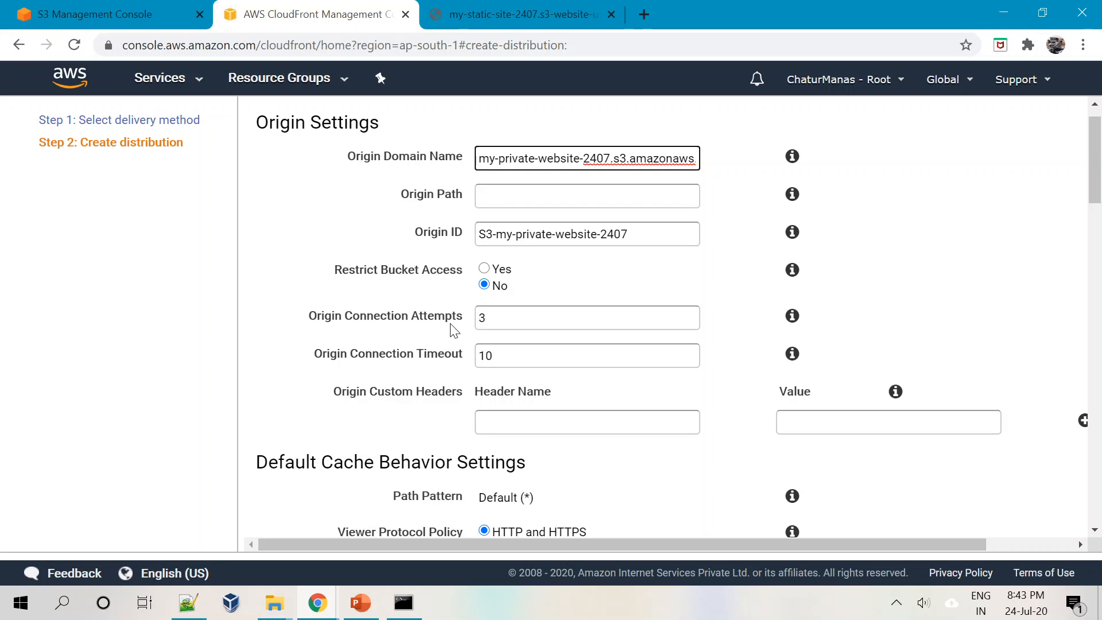
drag(1096, 138, 1082, 107)
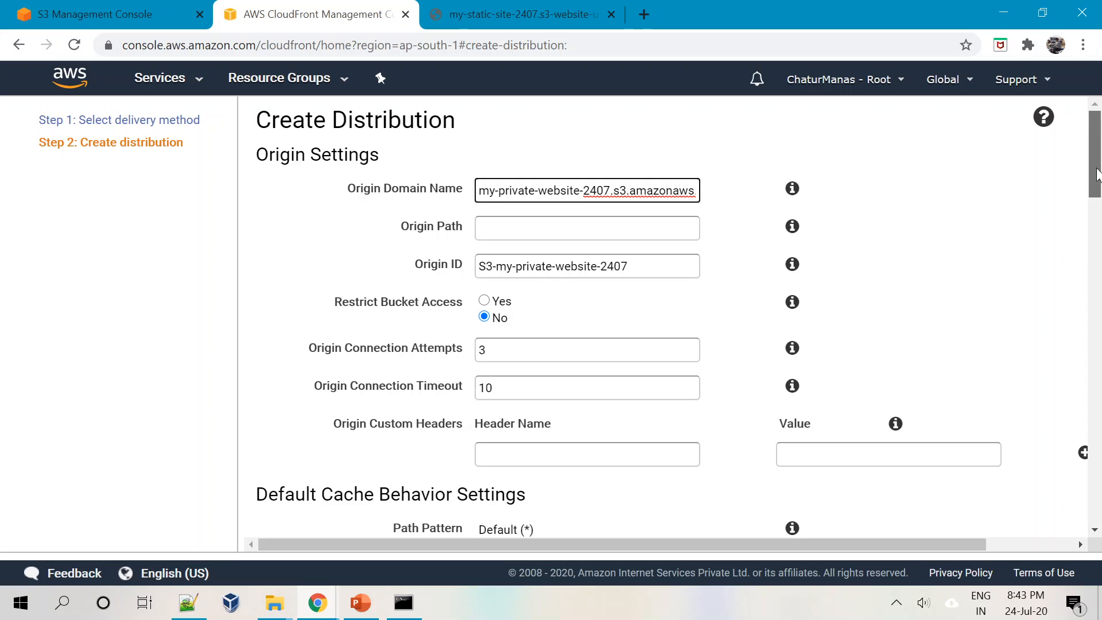
scroll(1097, 174, down, 1)
drag(334, 248, 476, 255)
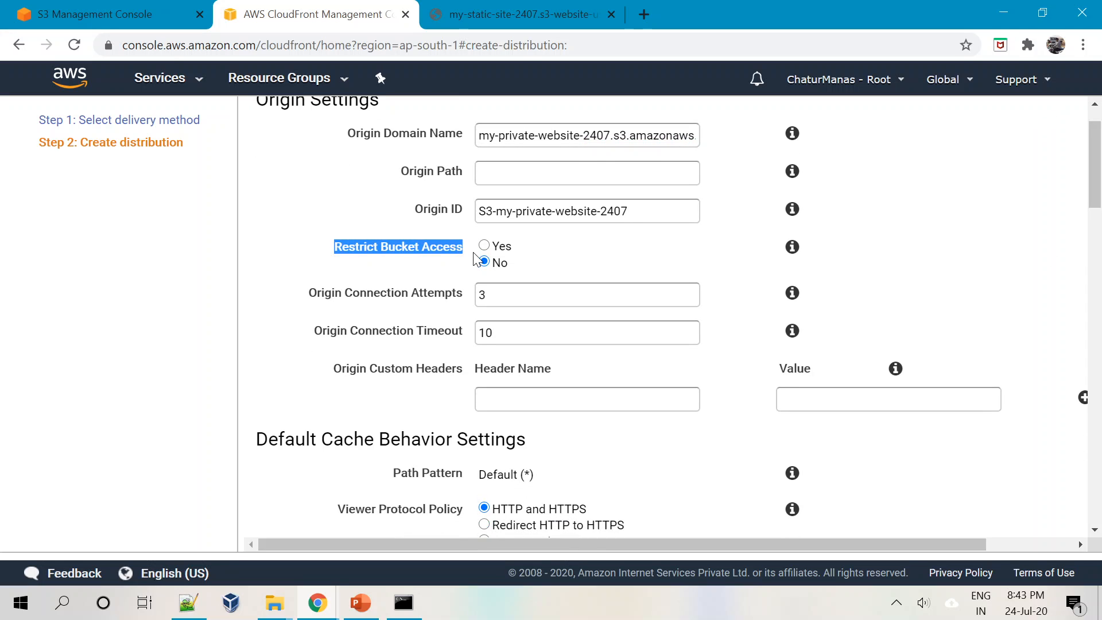
click(597, 270)
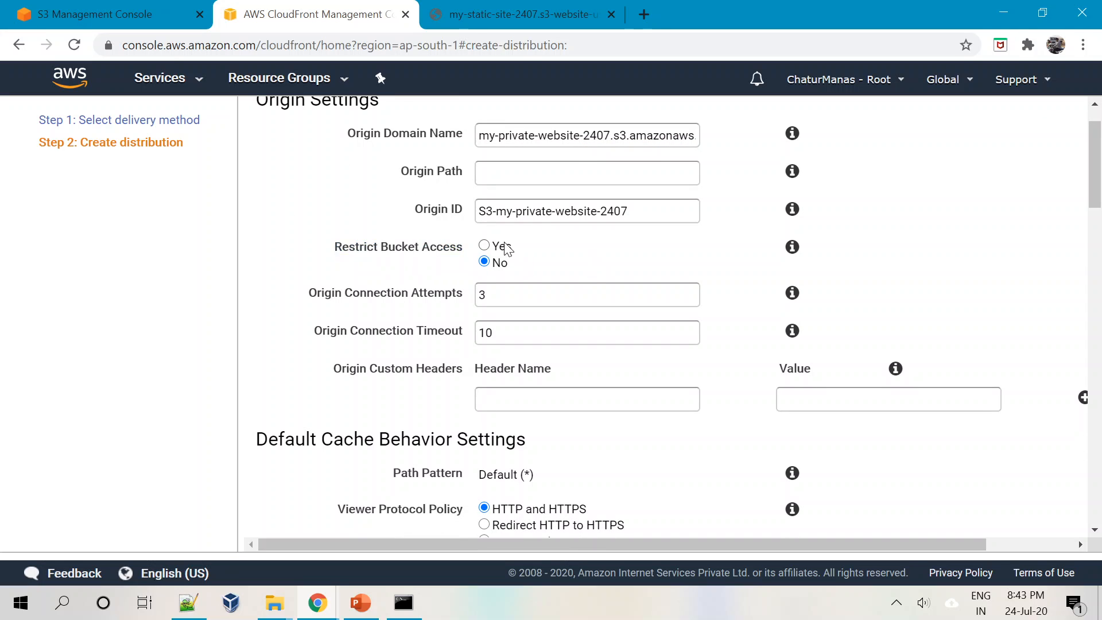
click(485, 245)
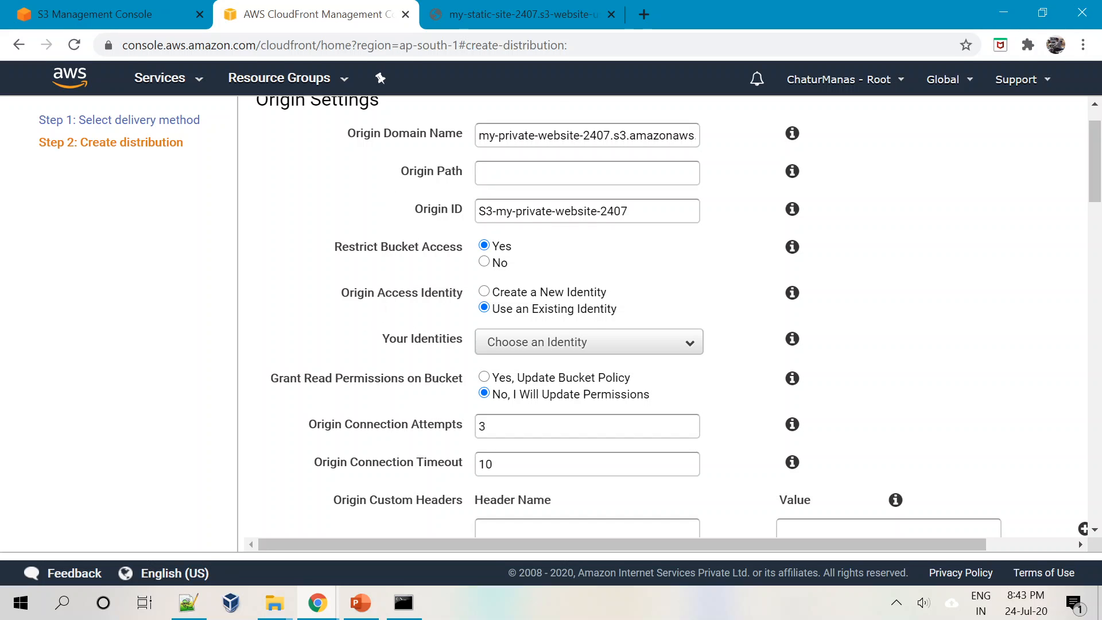
Step: Create a new origin access identity and grant it read permissions by choosing Yes, Update Bucket Policy
drag(340, 294, 438, 294)
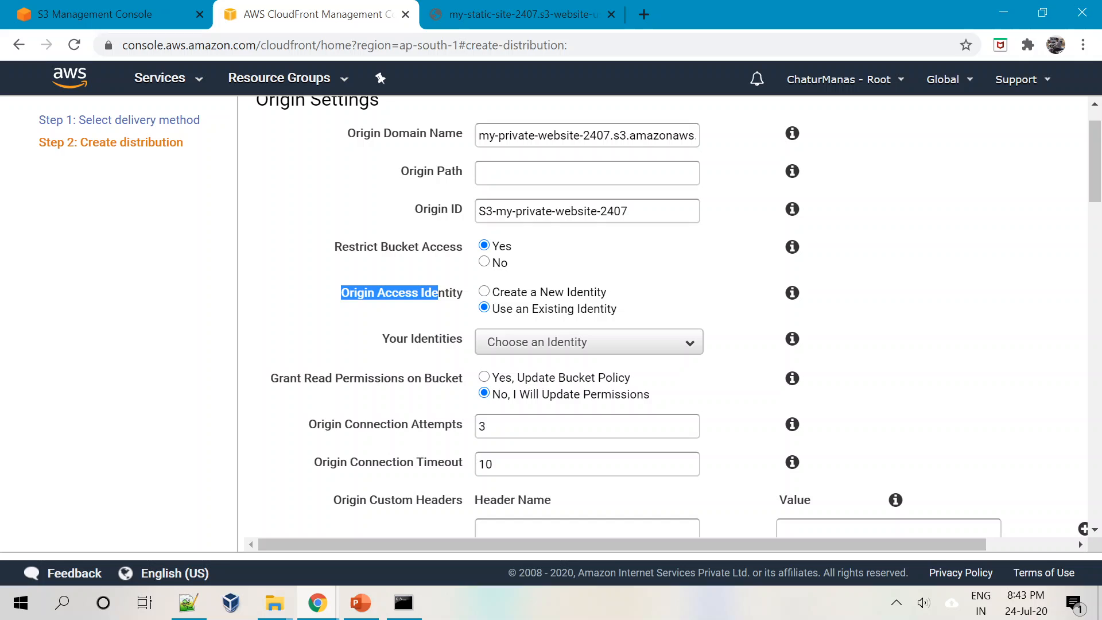
click(494, 298)
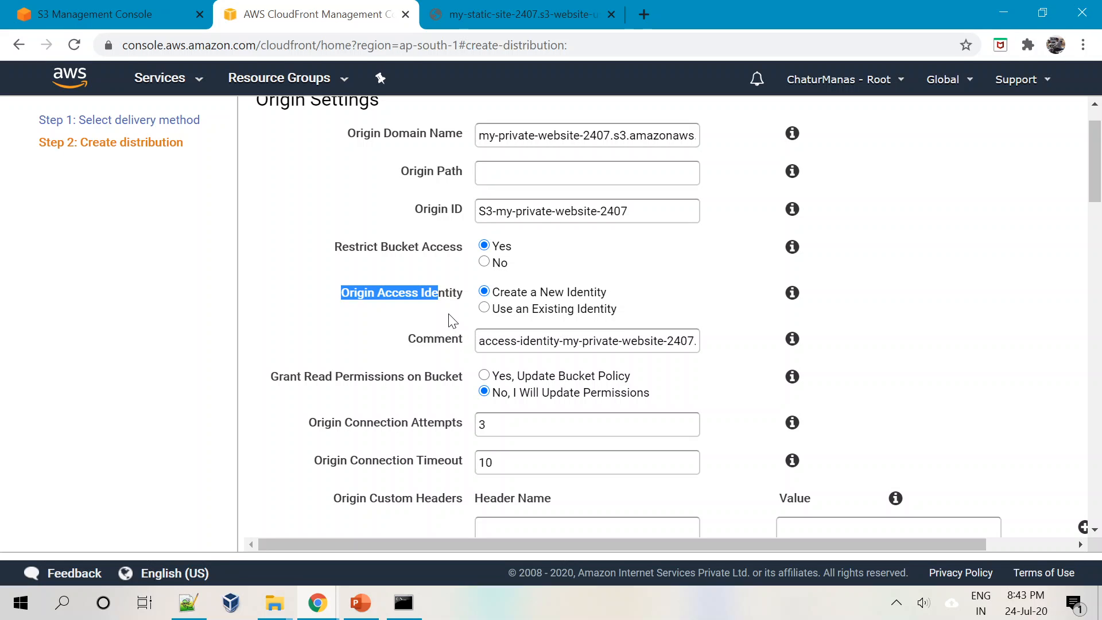
click(377, 310)
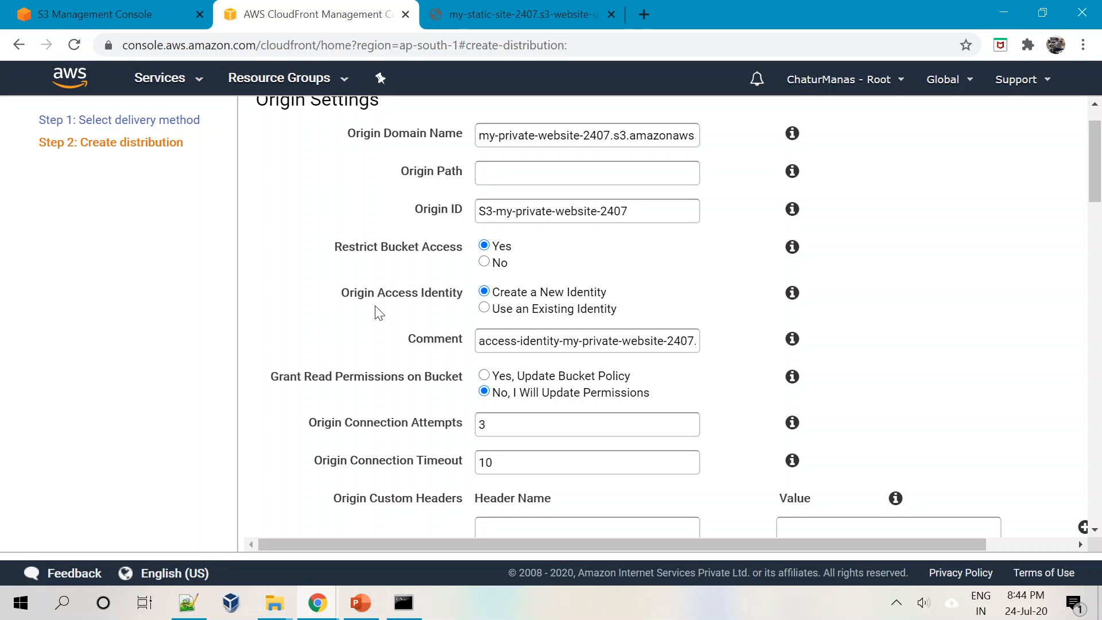
scroll(378, 313, down, 1)
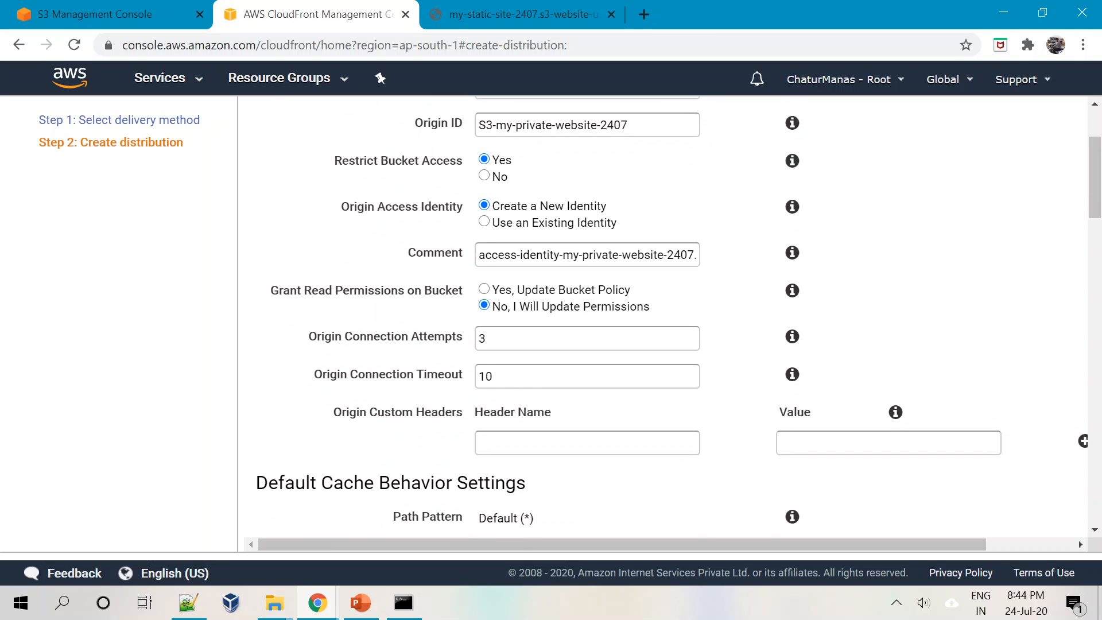
click(485, 289)
drag(302, 290, 505, 294)
click(550, 293)
Step: Set the distribution's Default Root Object to index.html
drag(1098, 204, 1099, 310)
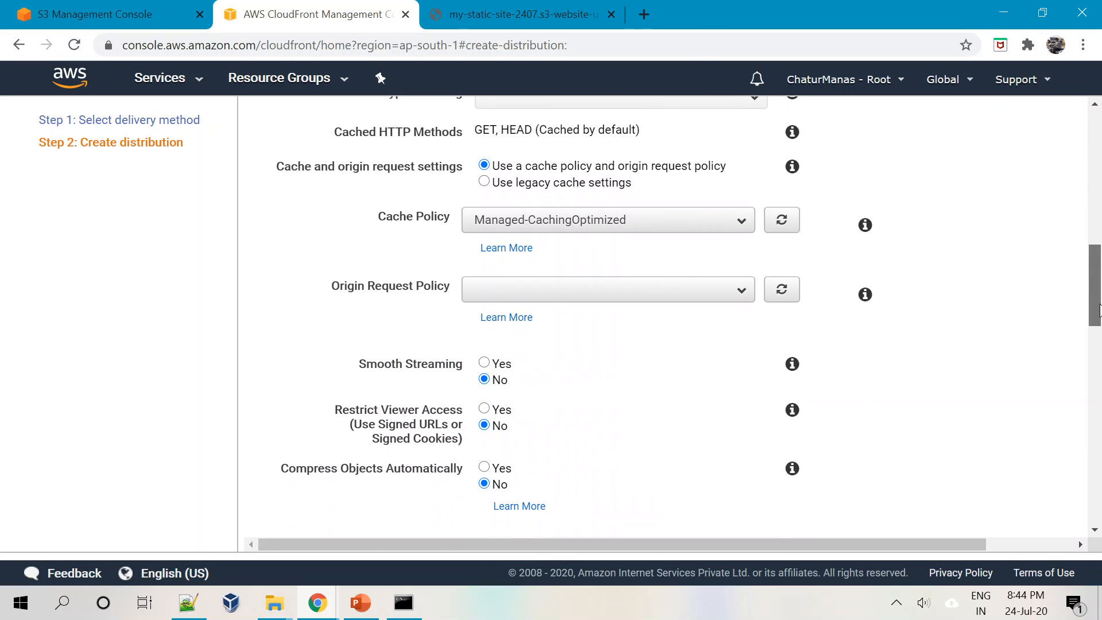
scroll(1100, 310, down, 3)
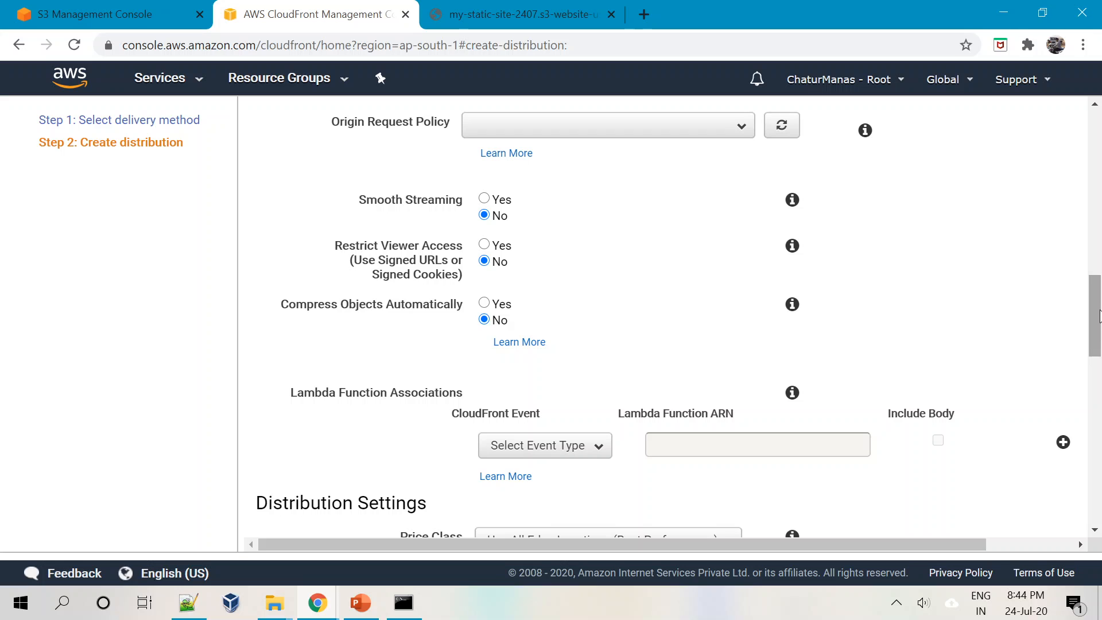
drag(1099, 315, 1087, 448)
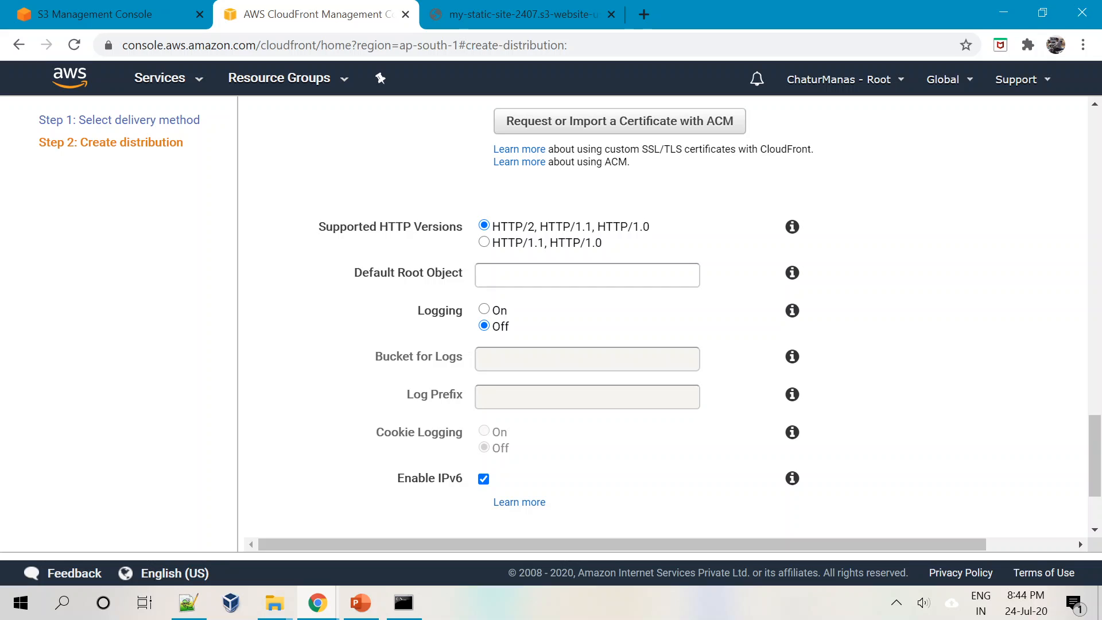
click(574, 276)
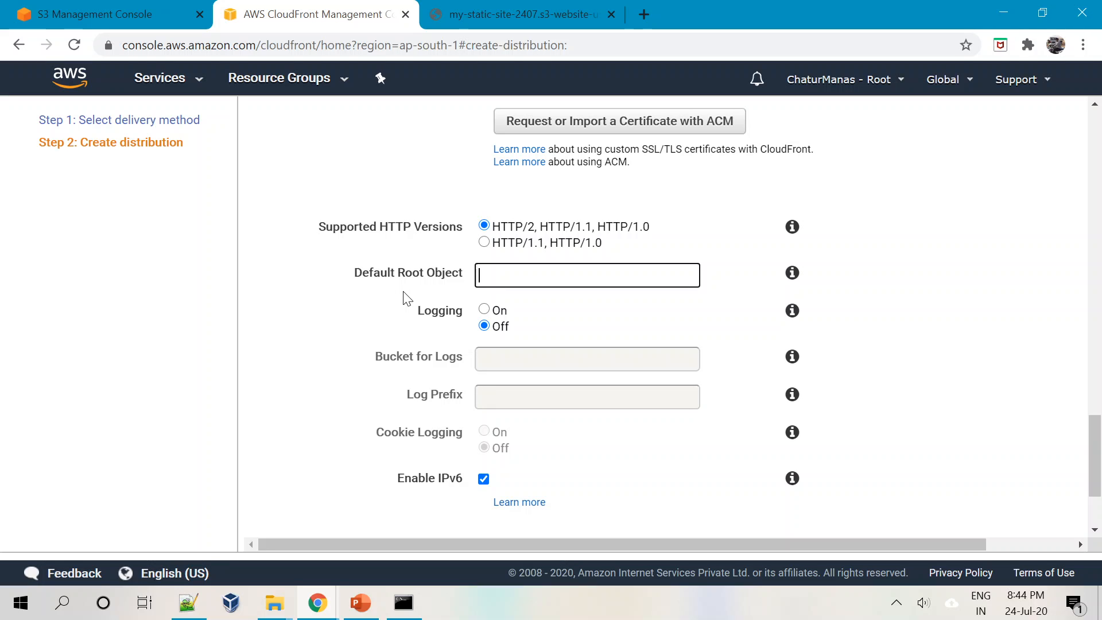
text(index.html)
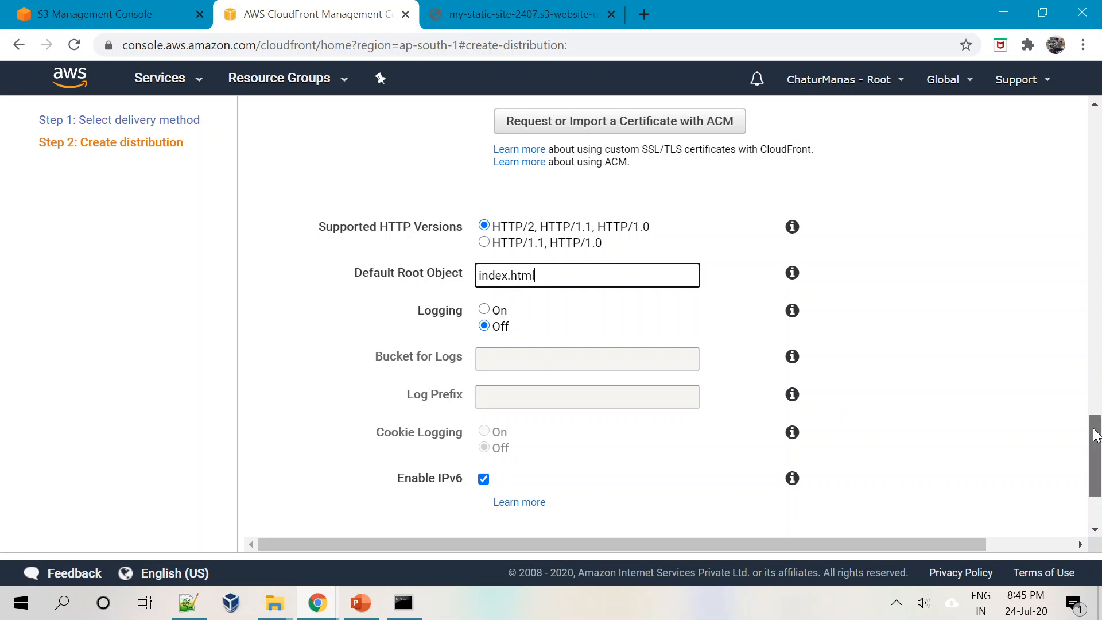
Step: Review the distribution form's origin access identity, bucket read permissions, cache behavior and default root object settings
drag(1096, 437, 1099, 451)
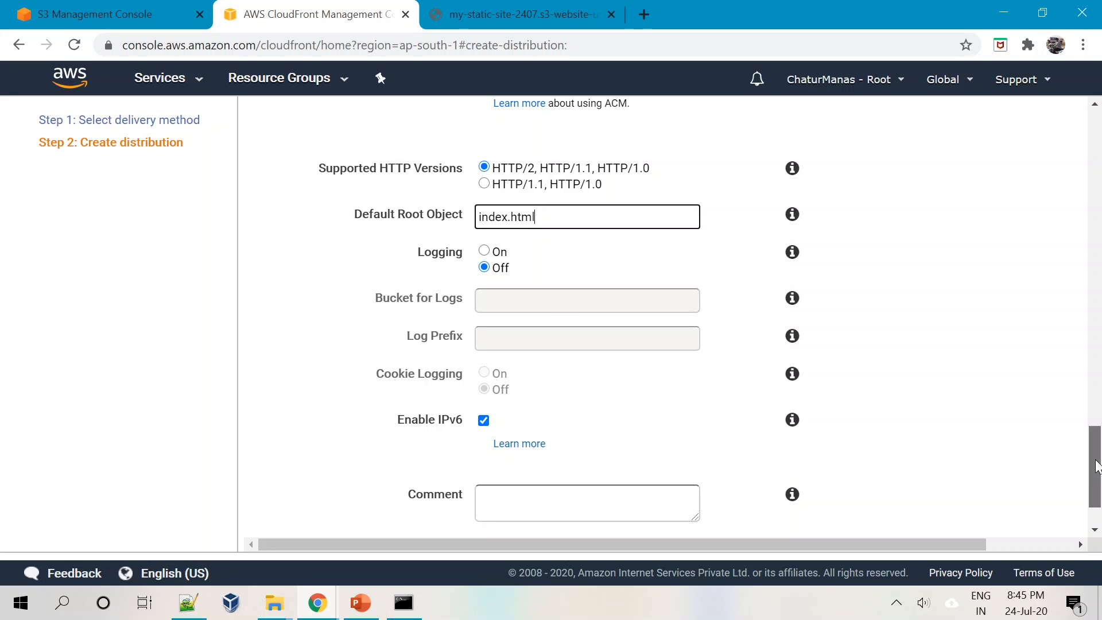
drag(1097, 466, 1097, 149)
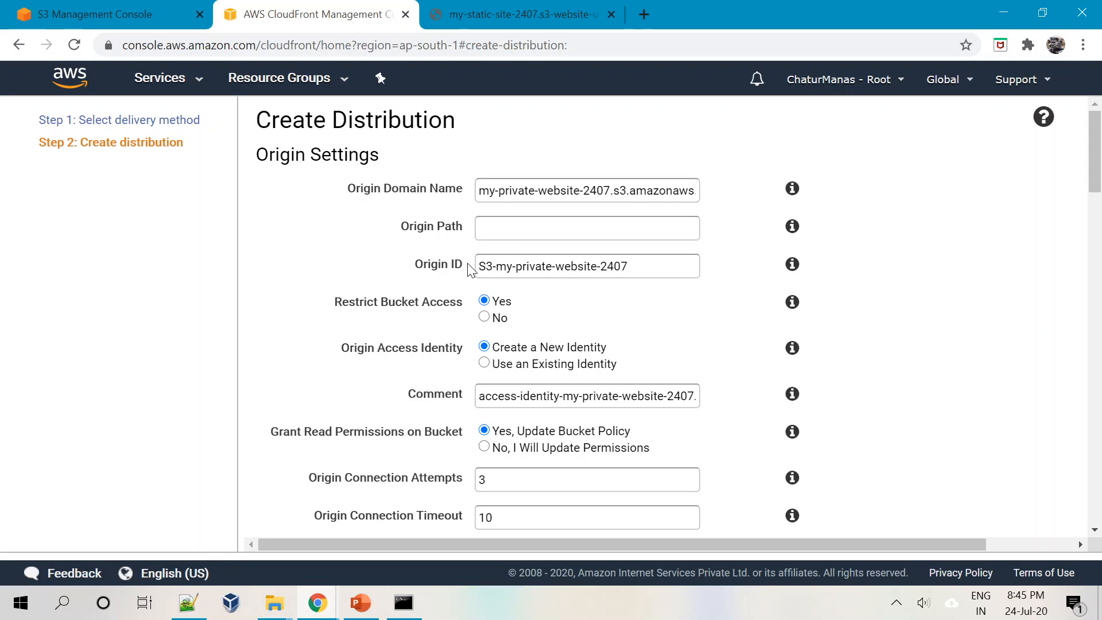
scroll(1101, 170, down, 1)
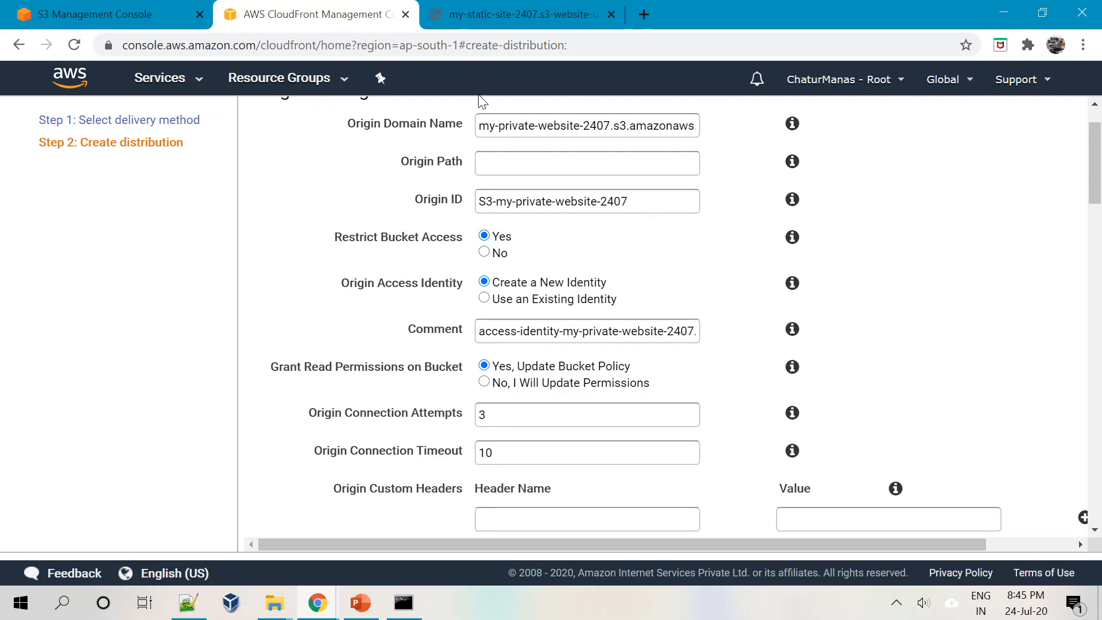
drag(341, 283, 530, 290)
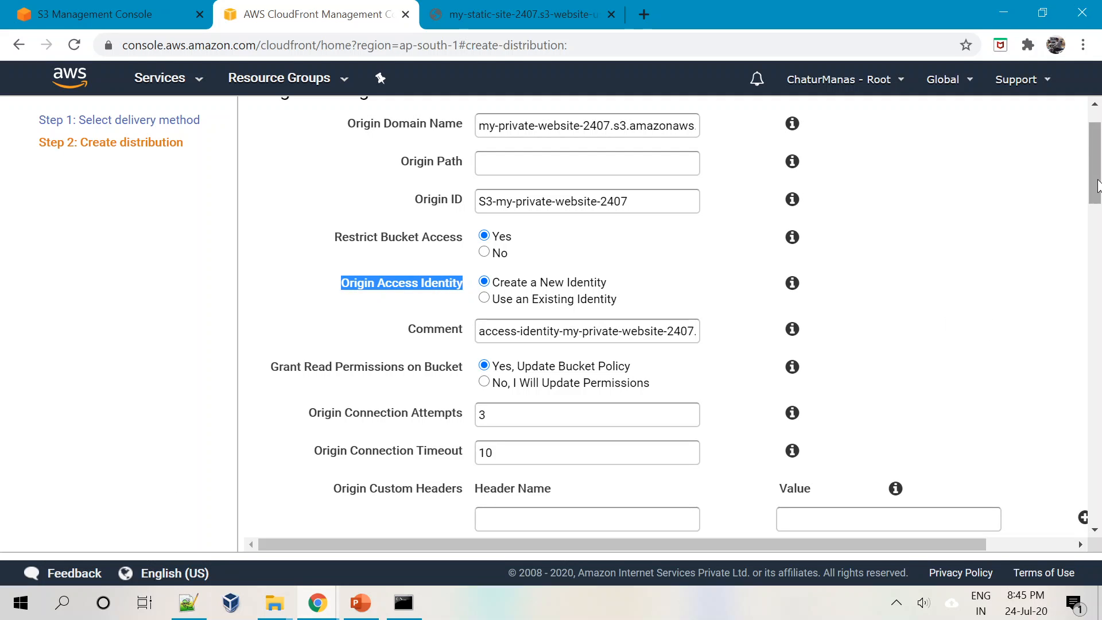
scroll(1098, 185, down, 1)
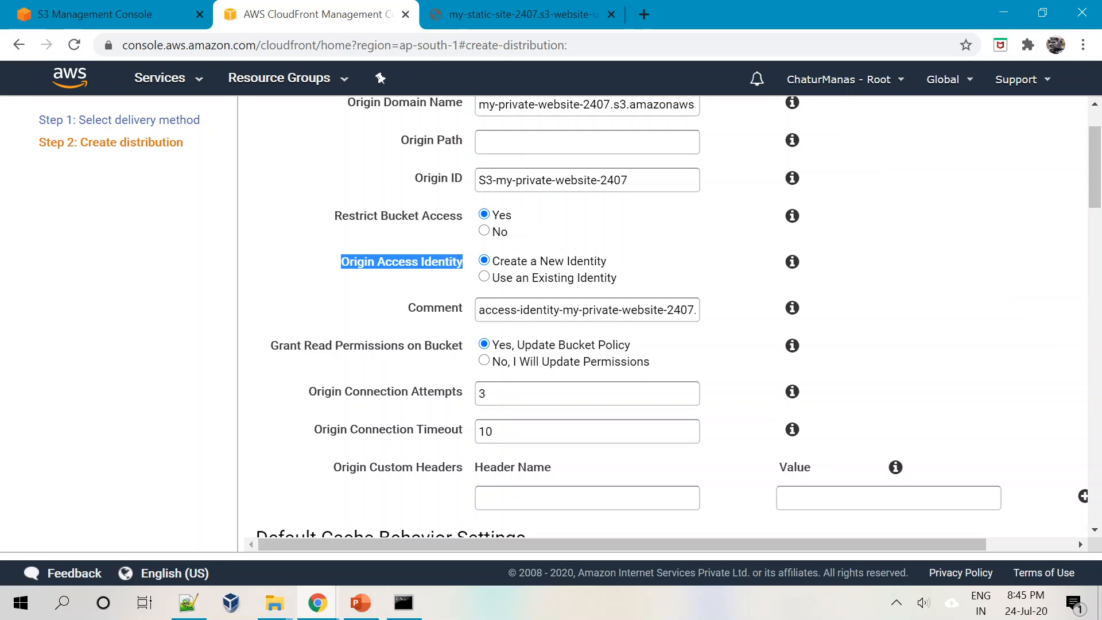
drag(268, 345, 482, 345)
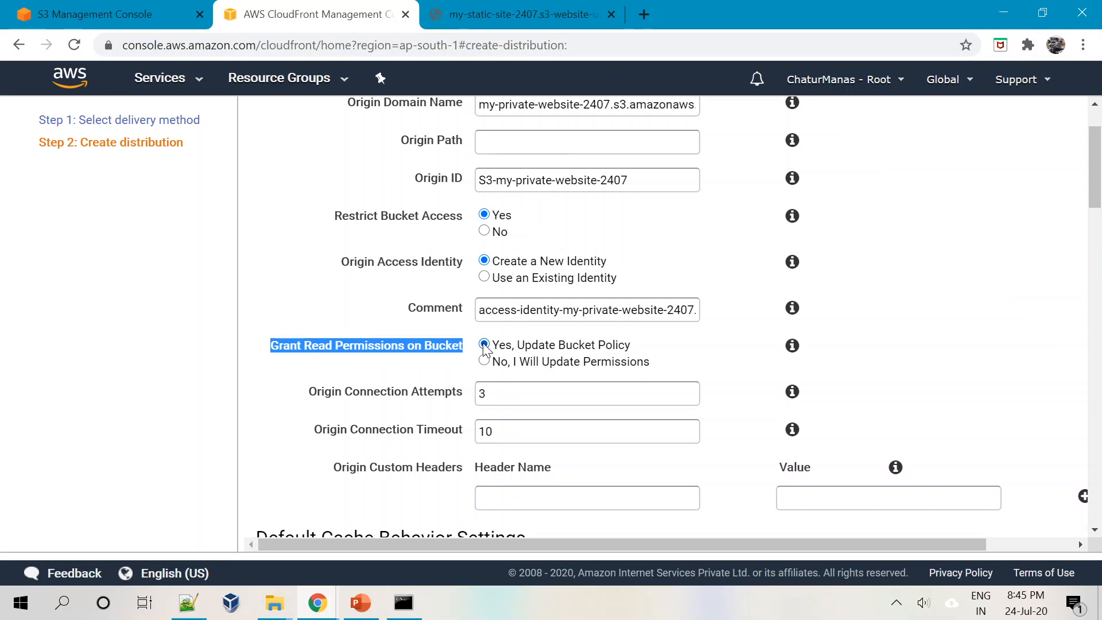
click(568, 340)
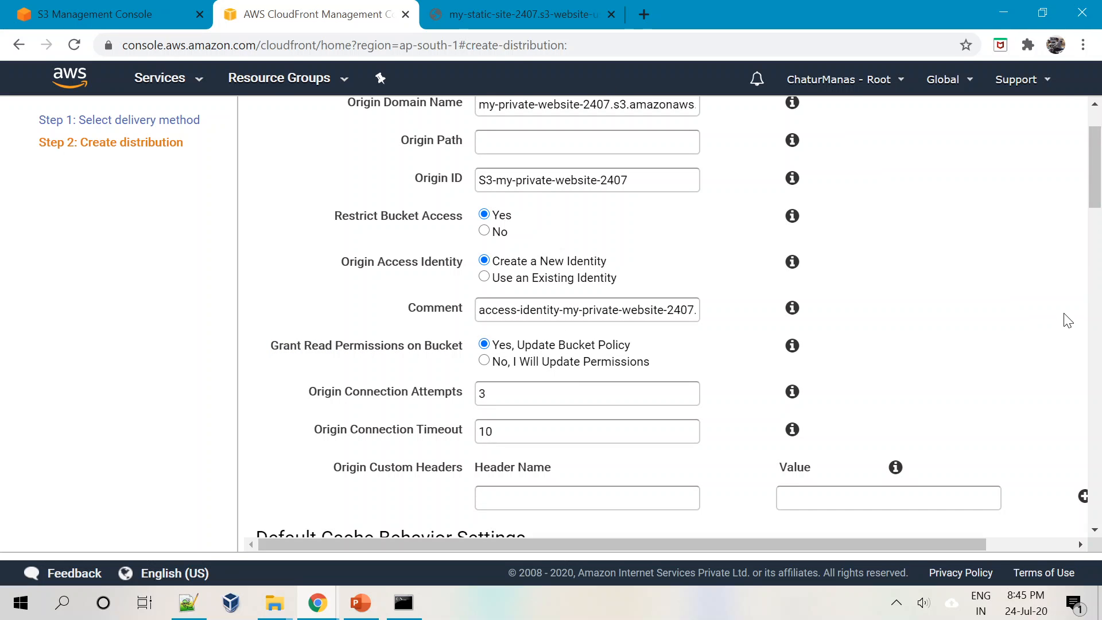
drag(1100, 204, 919, 264)
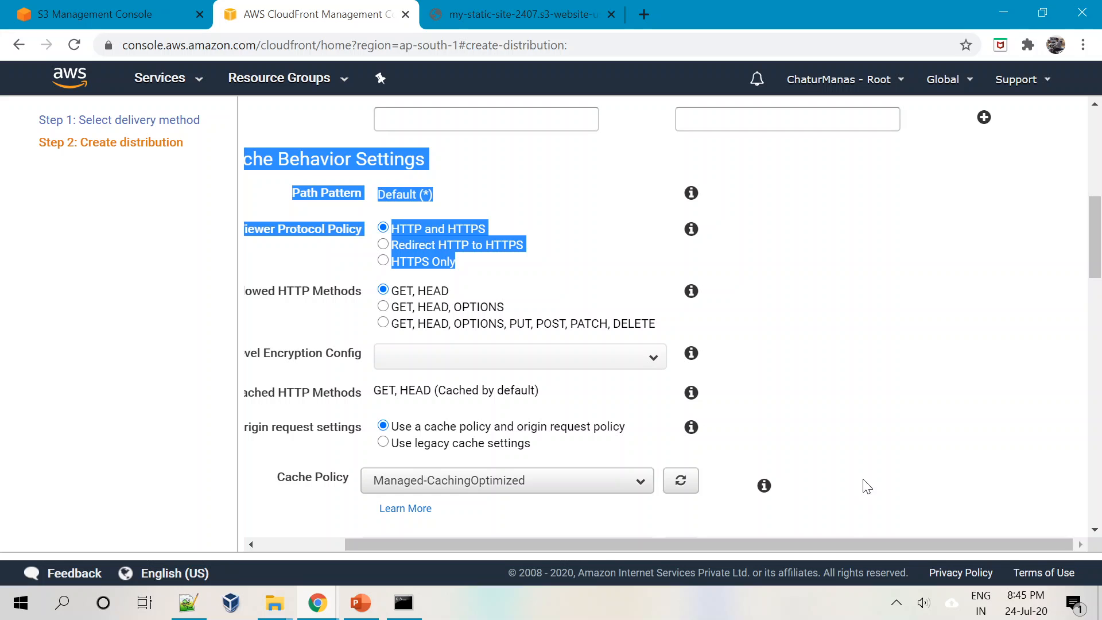
drag(836, 545, 618, 533)
click(1063, 347)
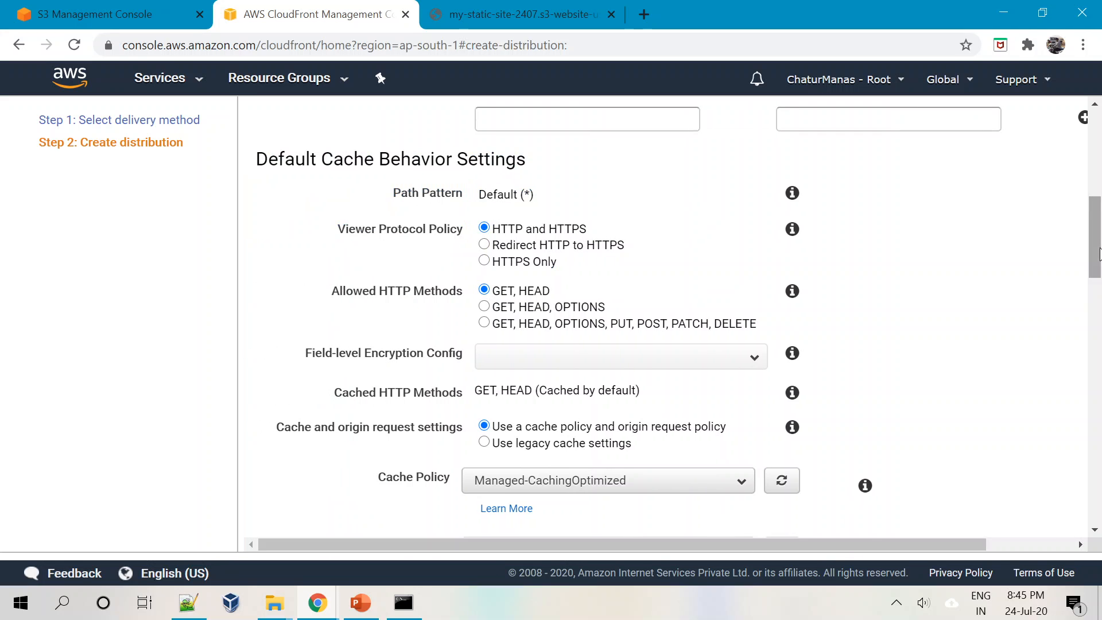
drag(1095, 273, 1097, 413)
scroll(1098, 402, down, 10)
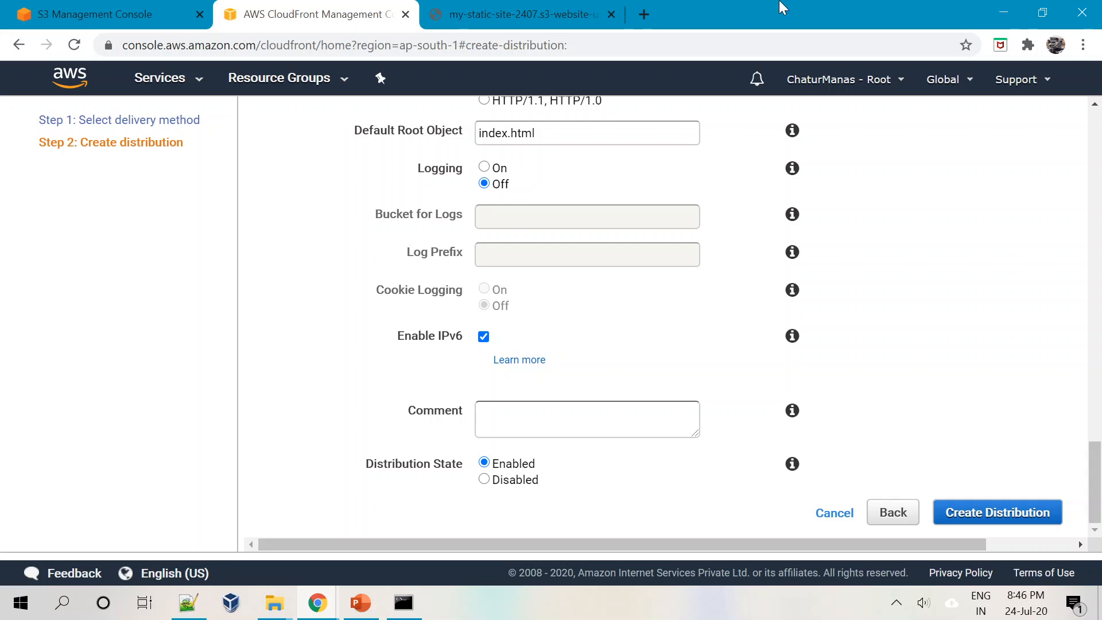
click(576, 133)
scroll(591, 298, up, 3)
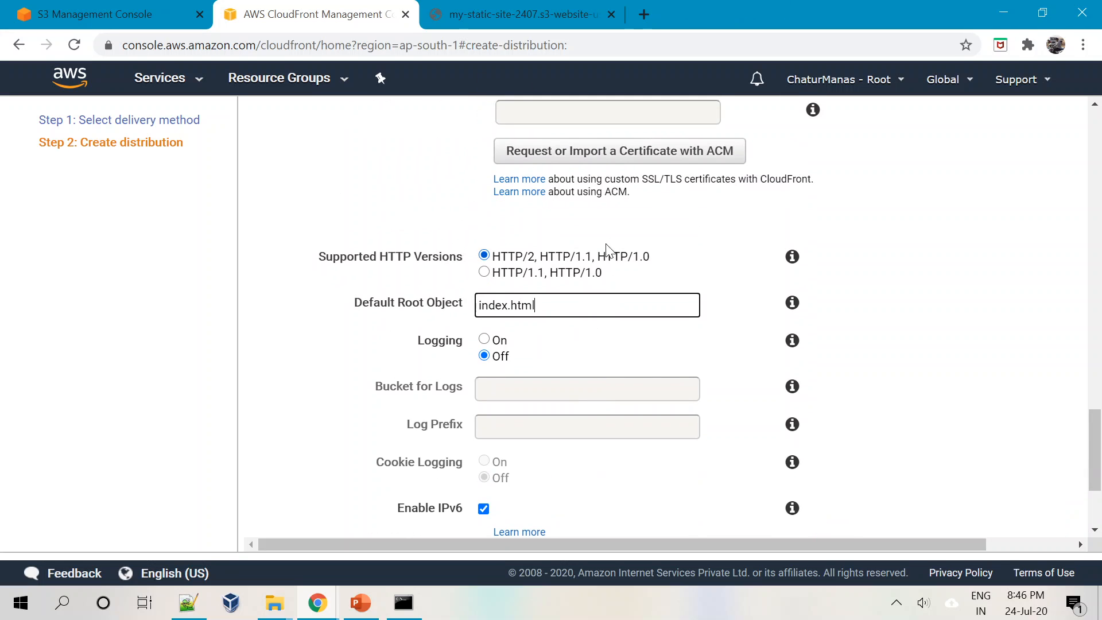
Step: Create the distribution with the entered settings and open the list of CloudFront distributions
scroll(651, 384, down, 3)
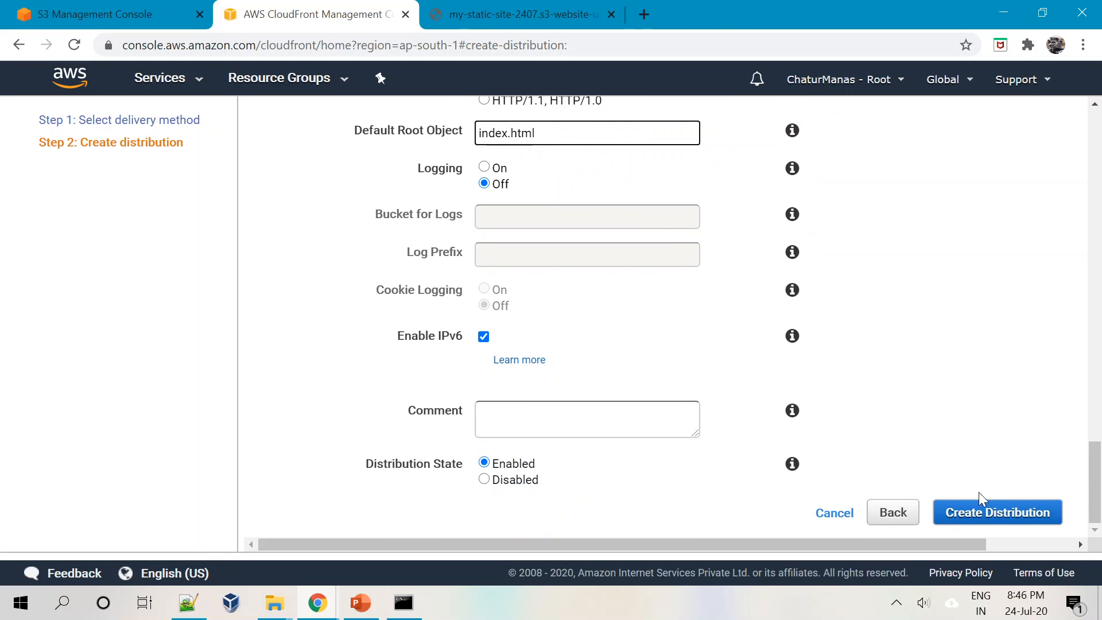
click(986, 509)
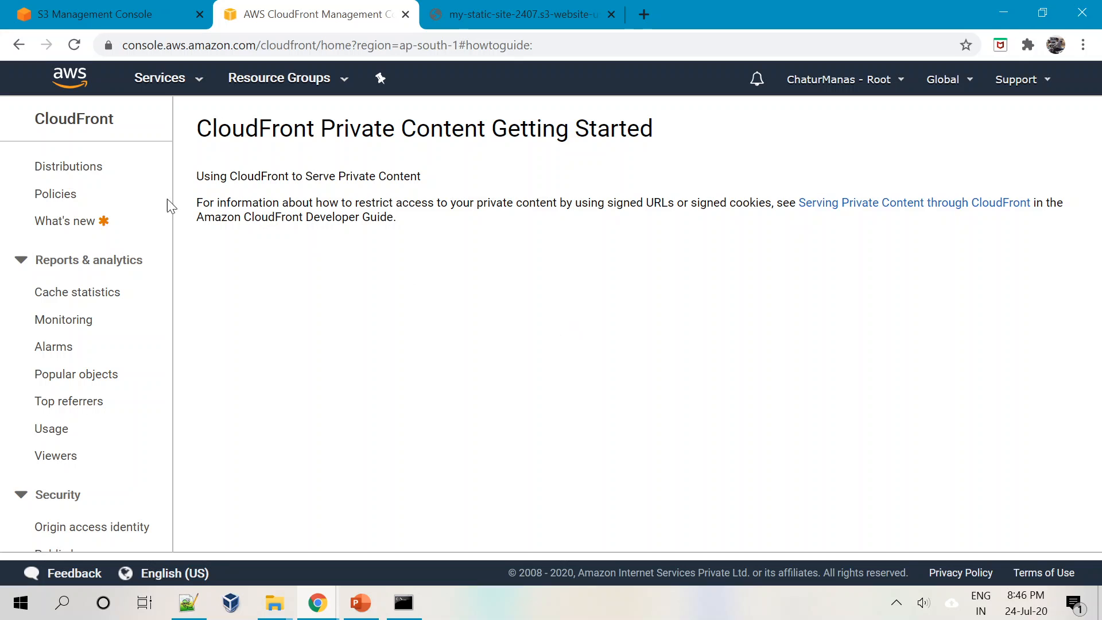
click(94, 167)
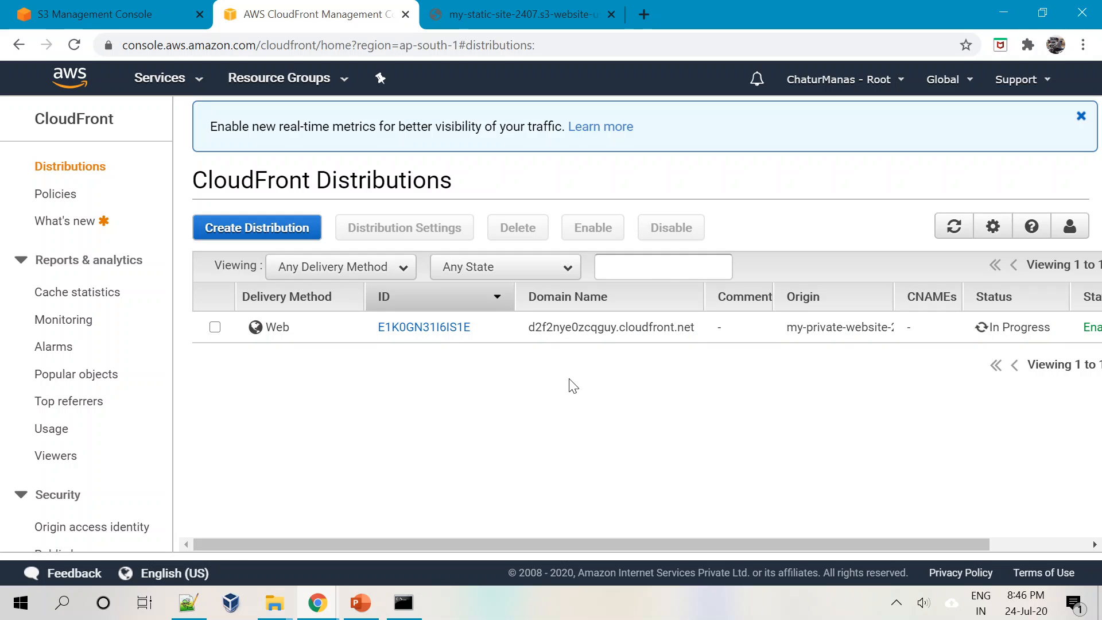
Step: Open the new web distribution's general details and examine its price class
click(435, 329)
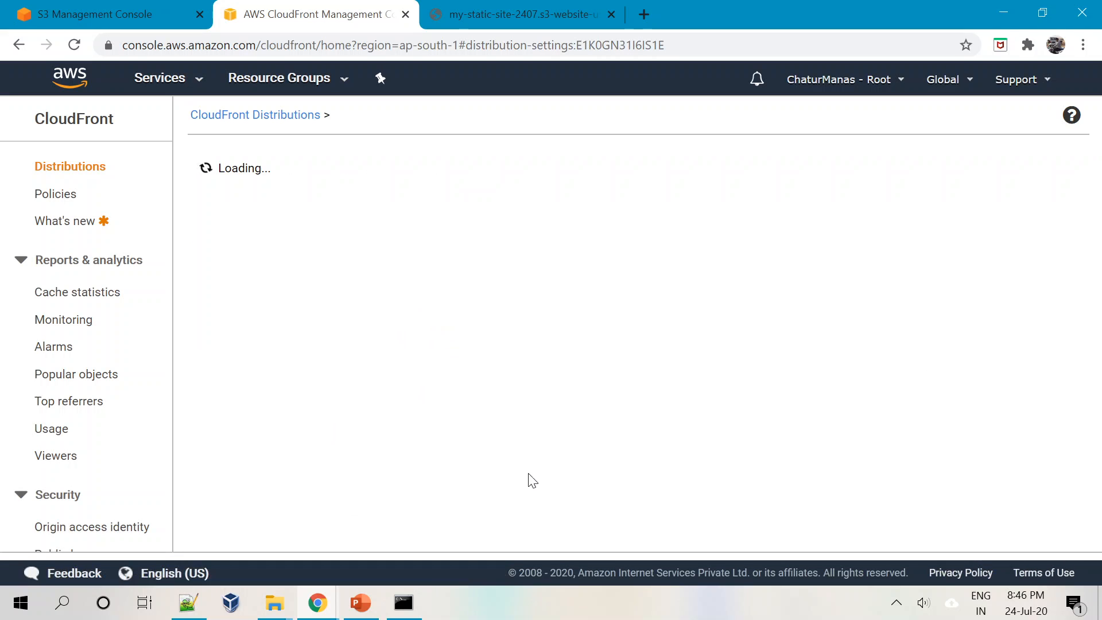
scroll(529, 480, down, 2)
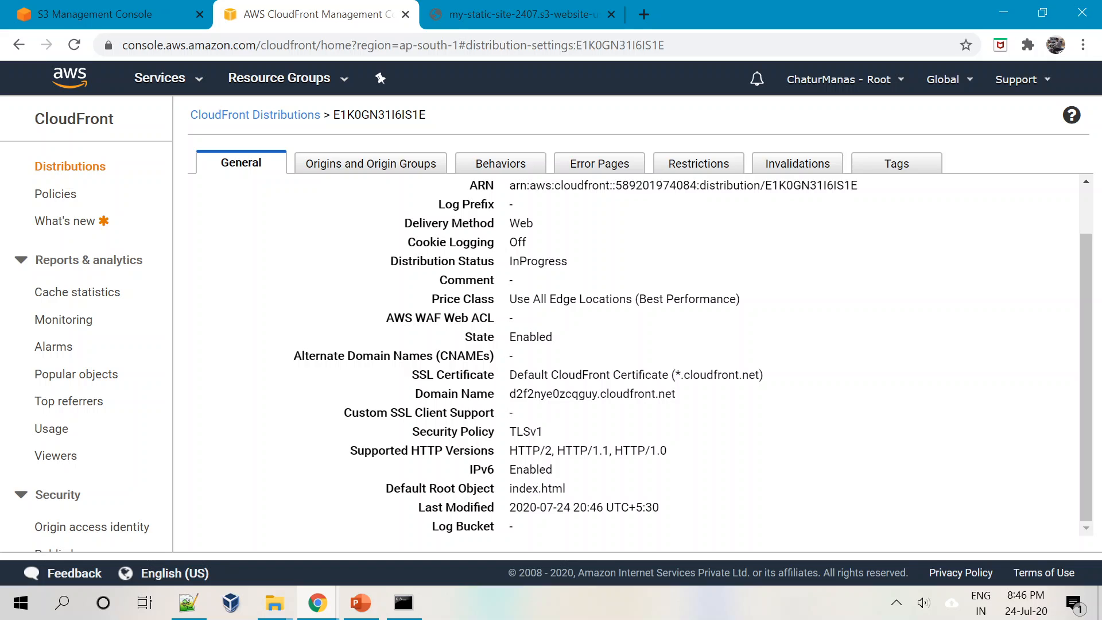
scroll(635, 355, up, 2)
drag(432, 356, 580, 375)
click(426, 360)
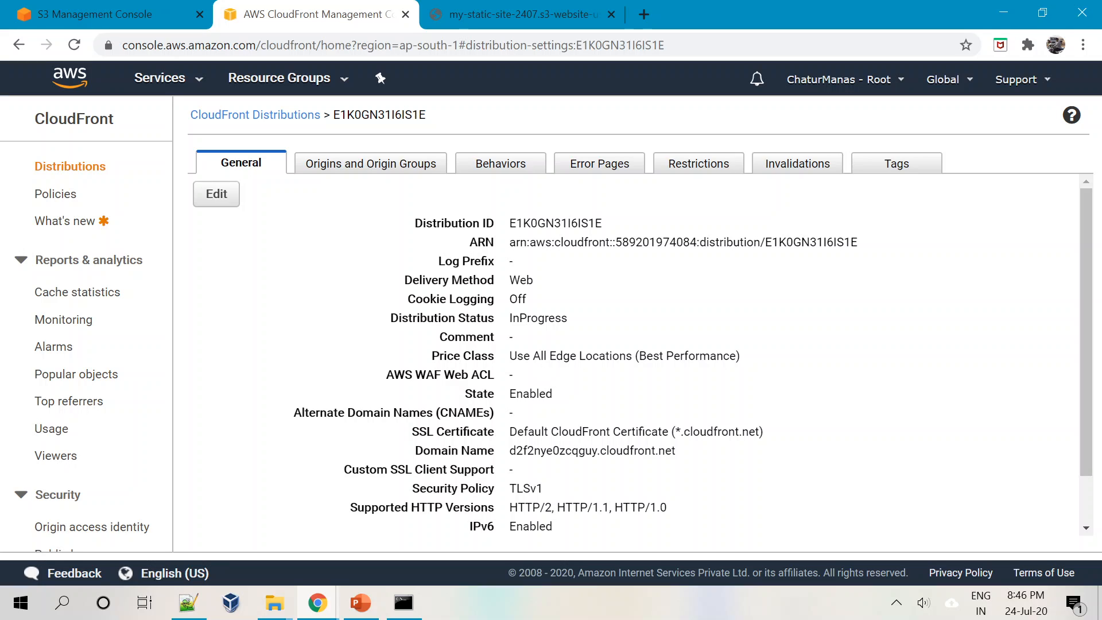
drag(550, 356, 599, 356)
drag(430, 356, 741, 359)
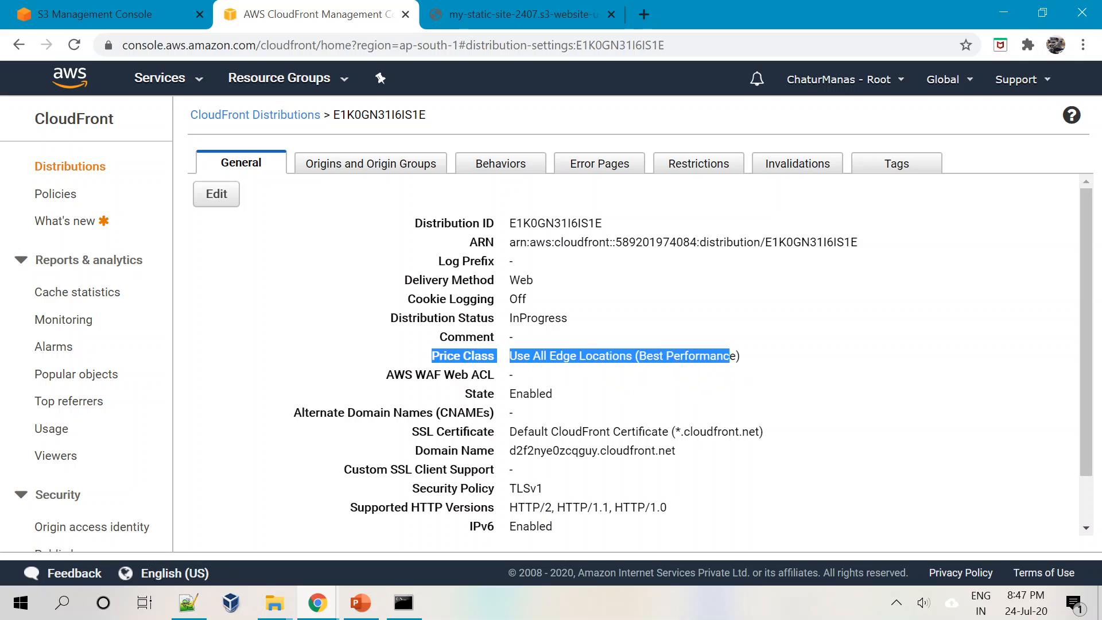
Step: Open the distribution's general settings for editing and look through them from price class to distribution state
click(750, 367)
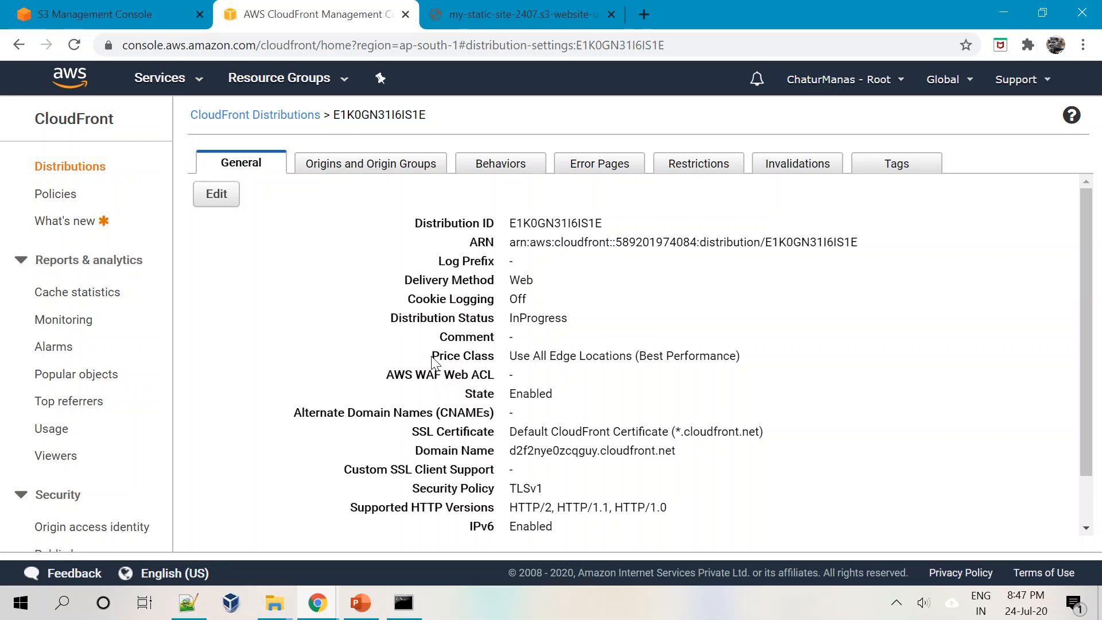
drag(533, 356, 620, 357)
click(217, 194)
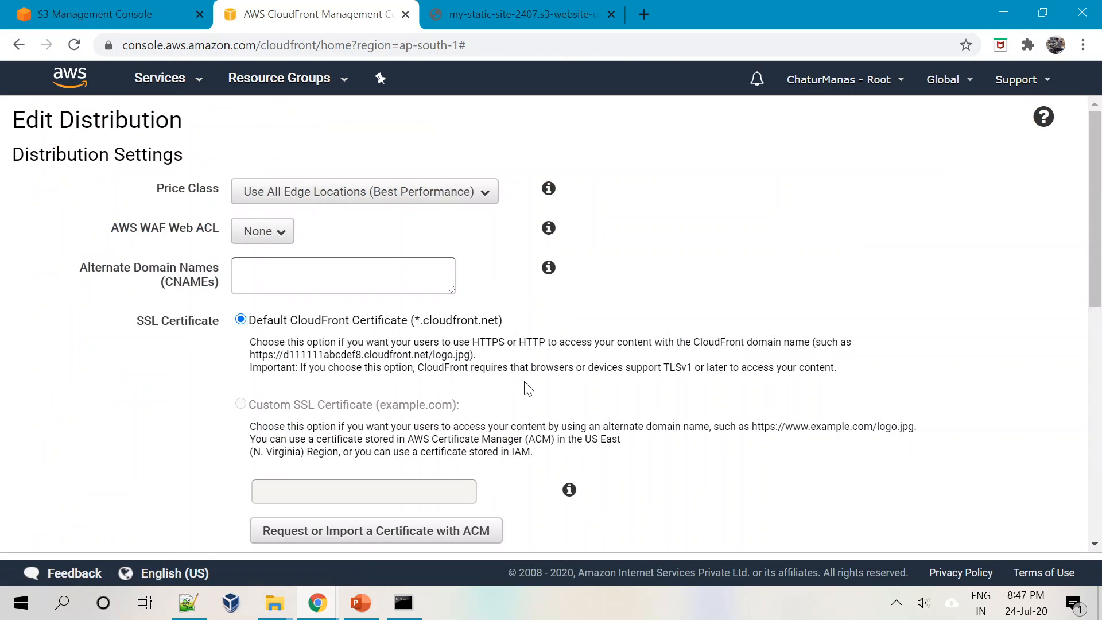
scroll(525, 386, down, 5)
scroll(528, 389, down, 3)
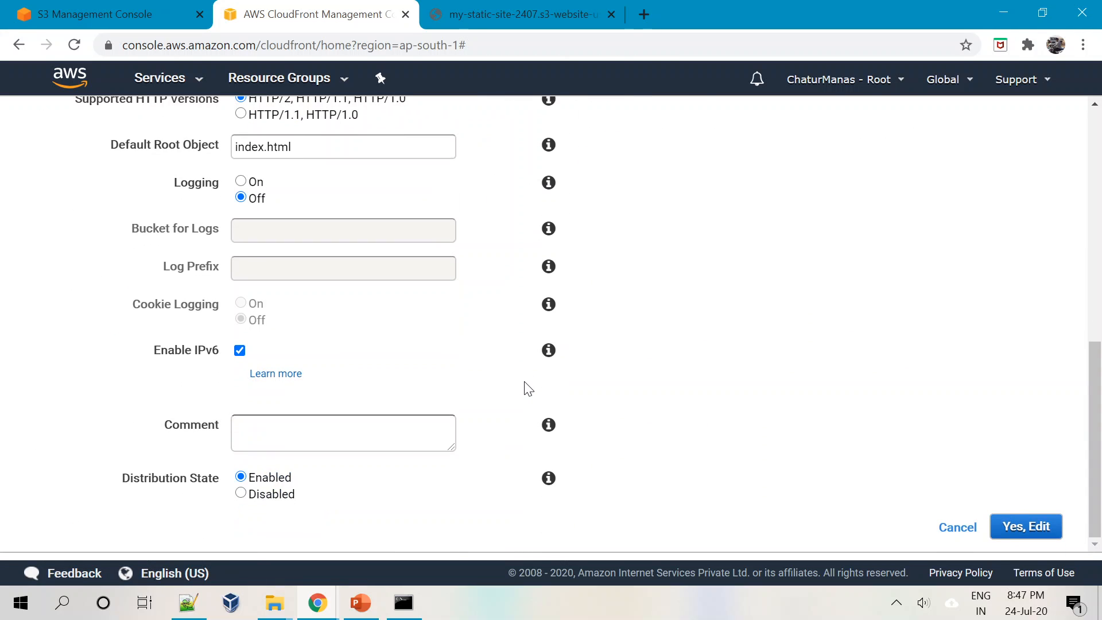
drag(1096, 419, 1097, 188)
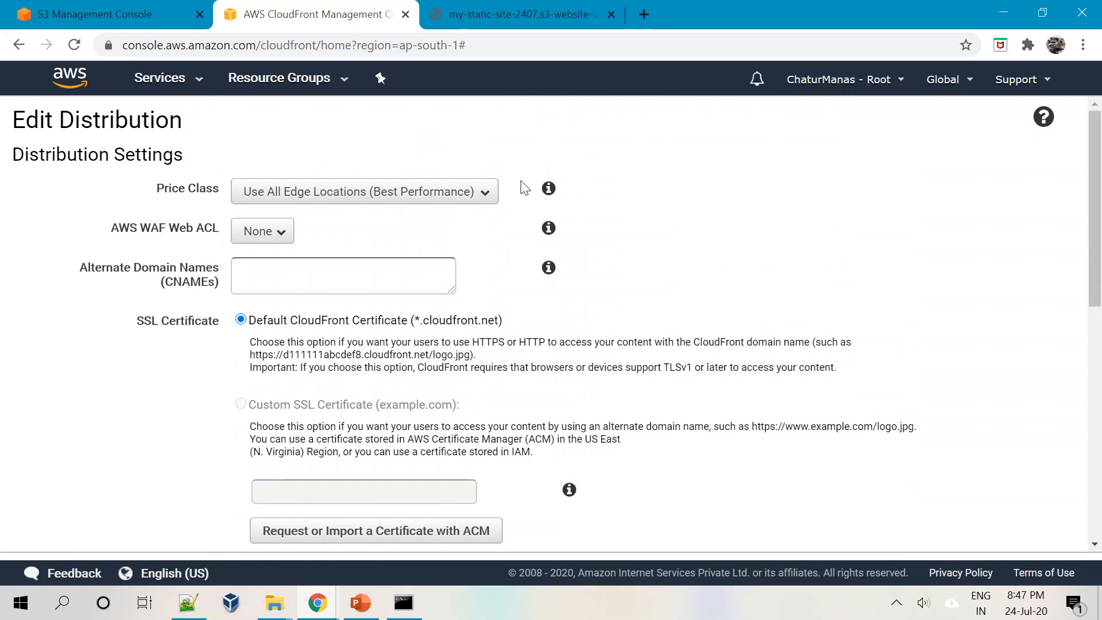
Step: Set the distribution's price class to Use U.S., Canada, Europe, Asia, Middle East and Africa and save the edit
click(481, 192)
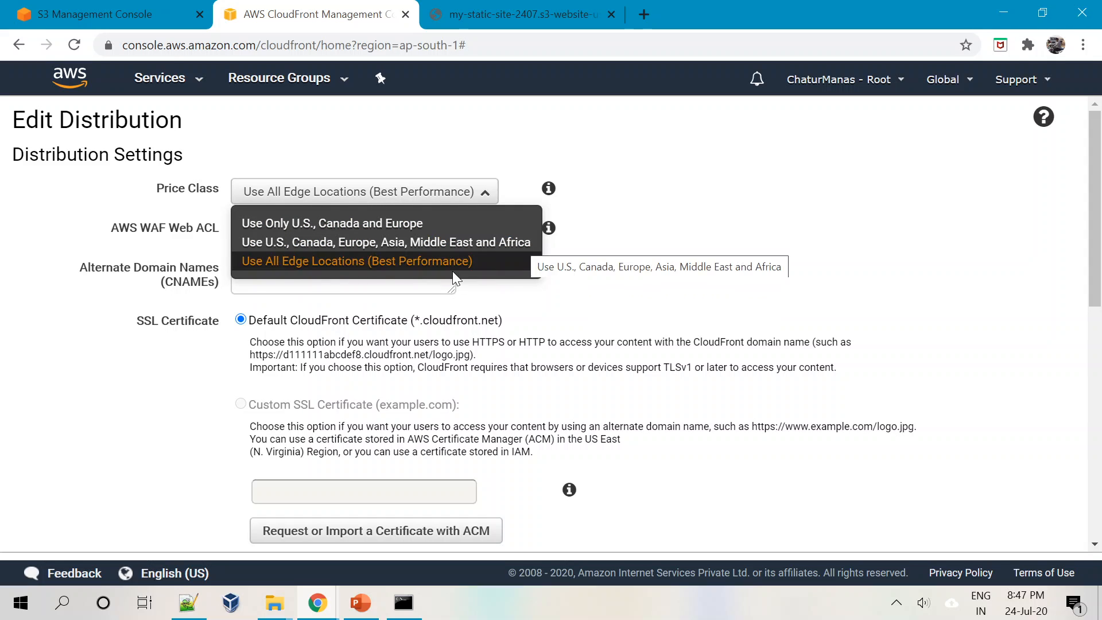
click(803, 286)
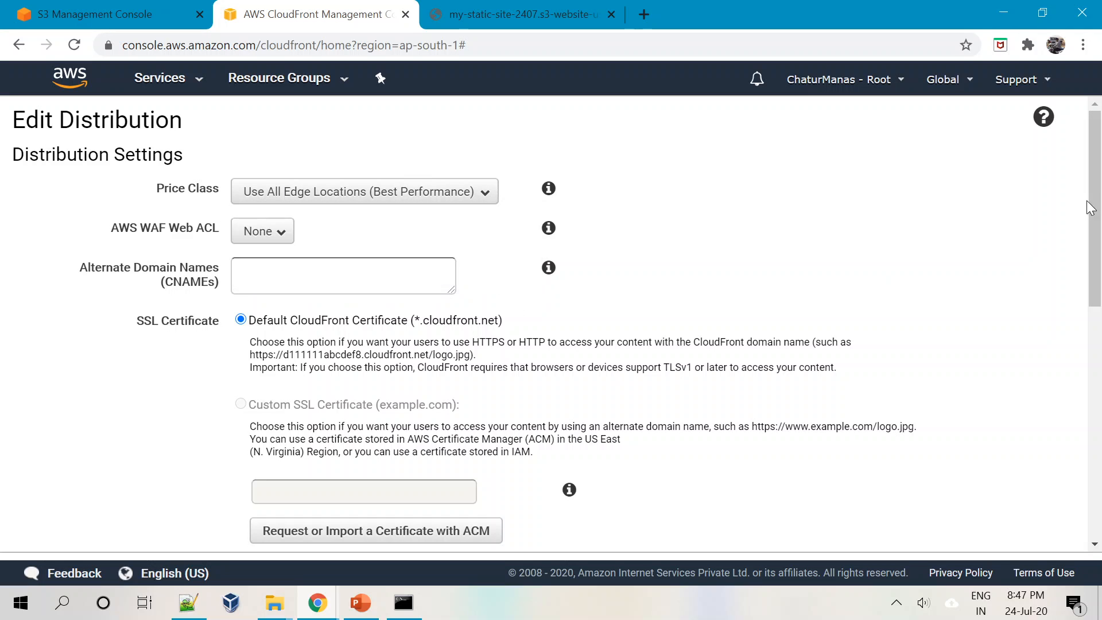
mouse_move(1091, 207)
mouse_down()
mouse_move(1091, 439)
mouse_move(1095, 207)
mouse_up()
click(445, 197)
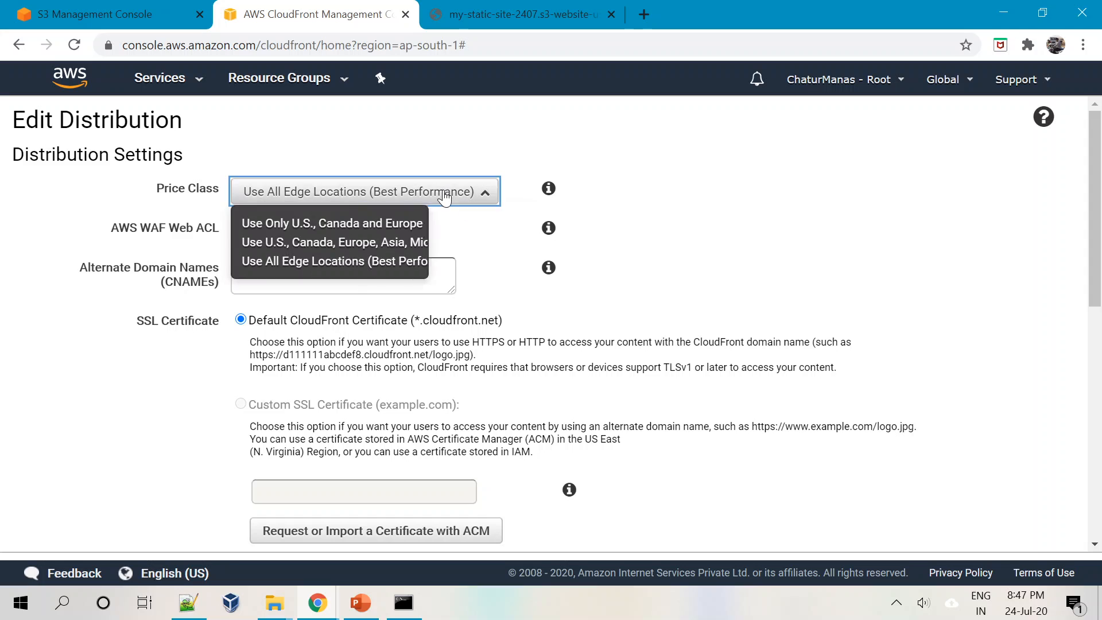
click(406, 244)
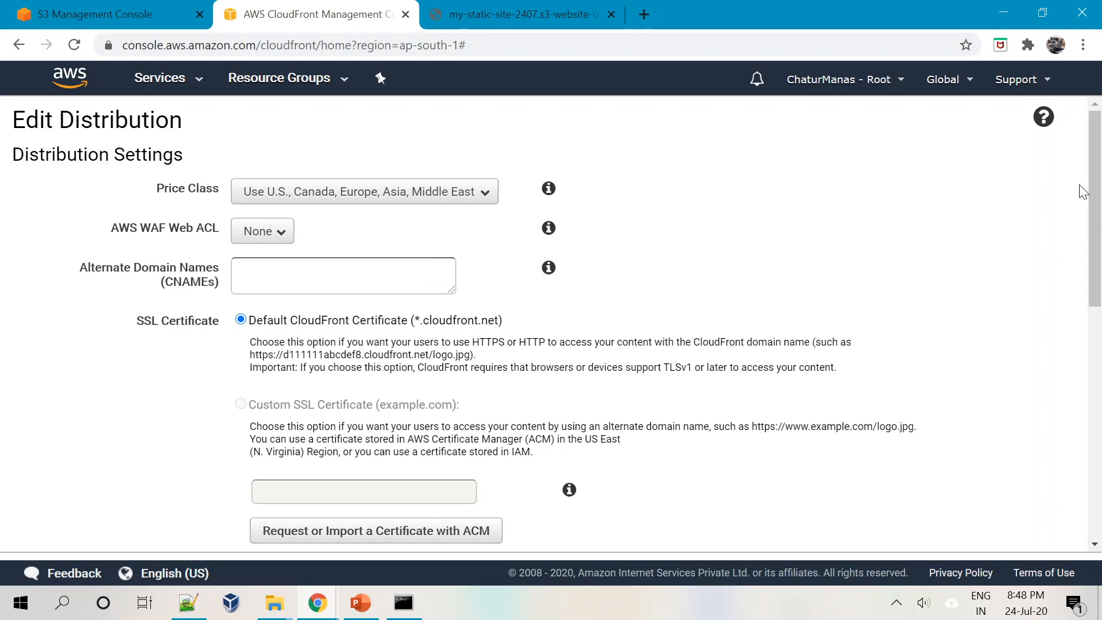
drag(1084, 191, 1091, 422)
click(1013, 528)
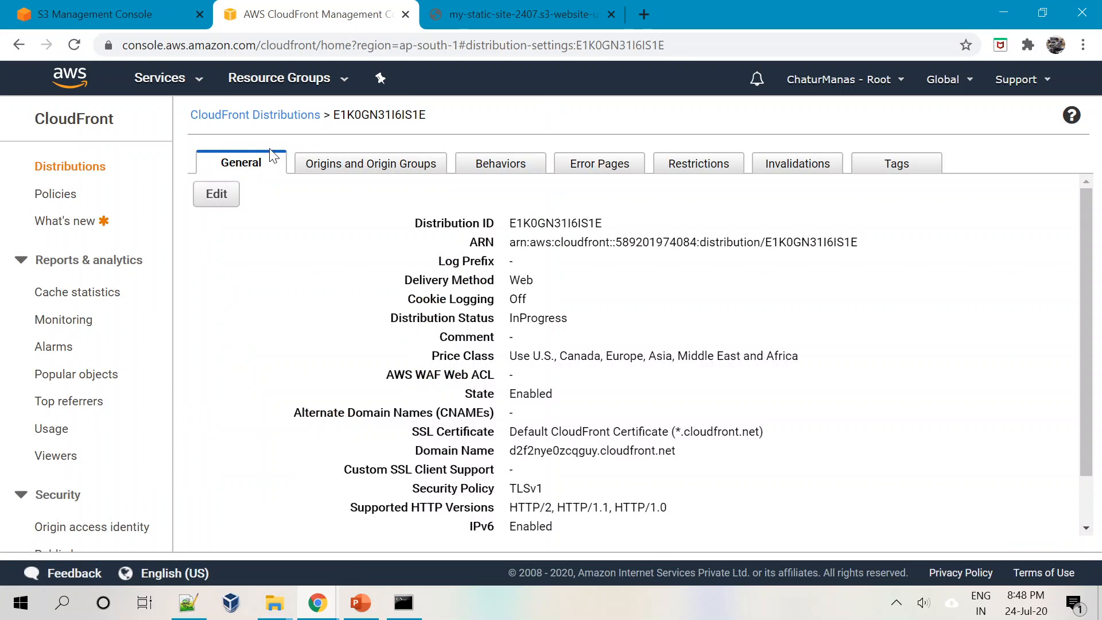
Step: Return to the distributions list, view the edge location map slide in PowerPoint, and check the distribution's deployment status in Chrome
click(261, 114)
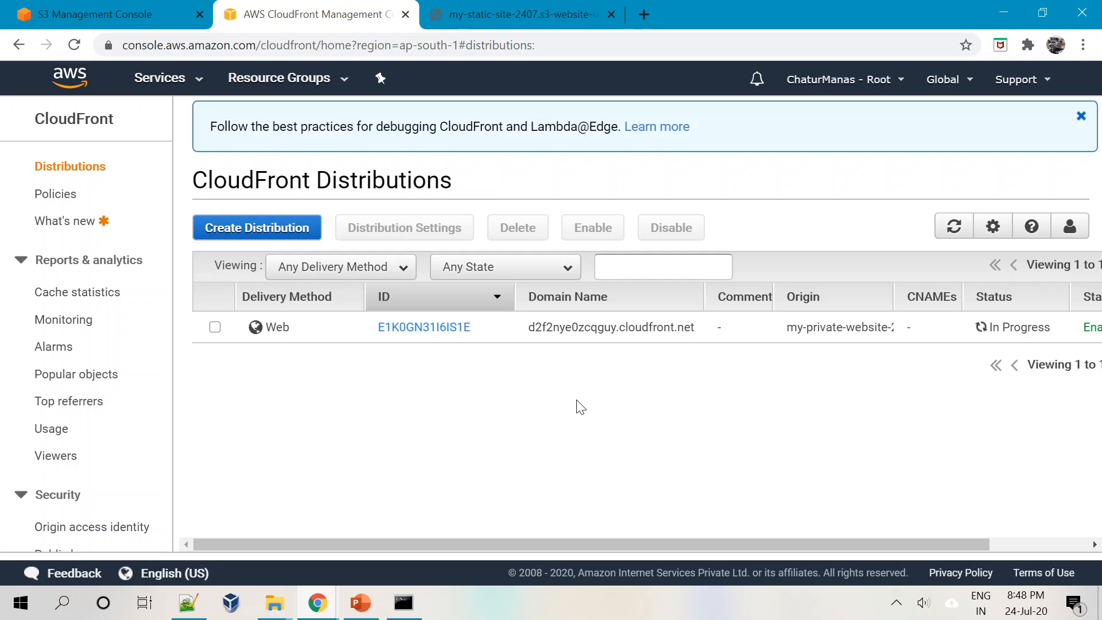
click(360, 602)
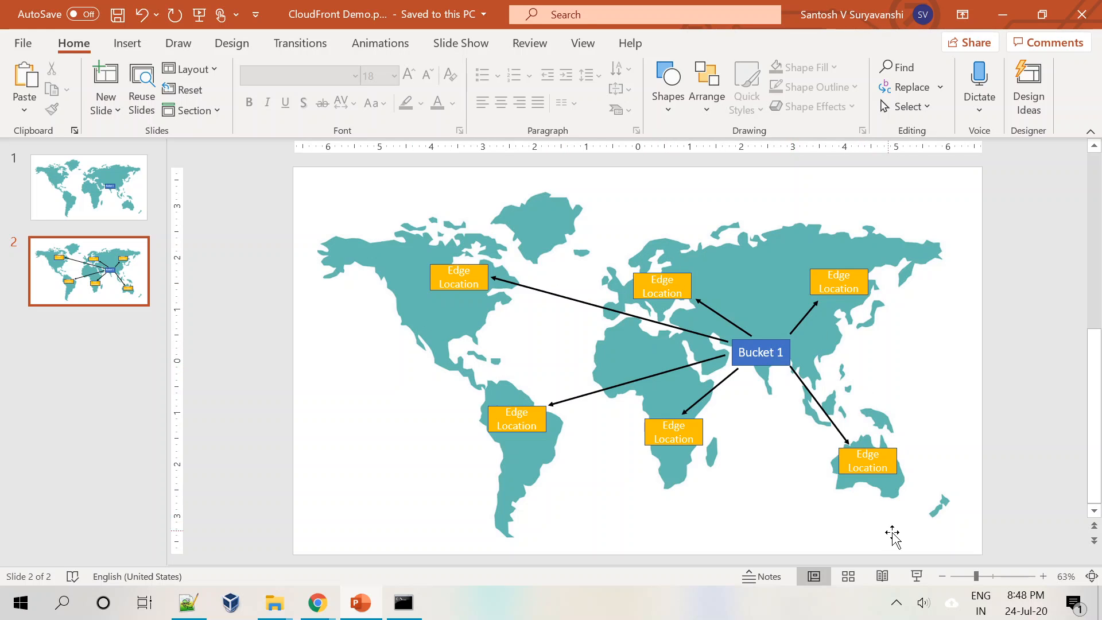
key(alt+Tab)
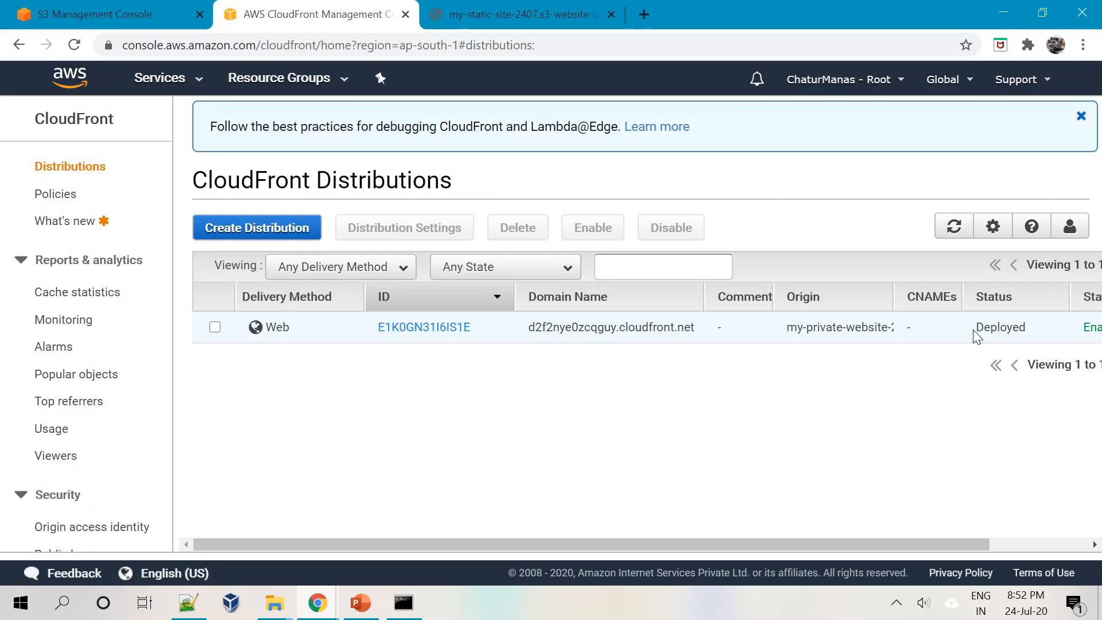
drag(976, 330, 1036, 325)
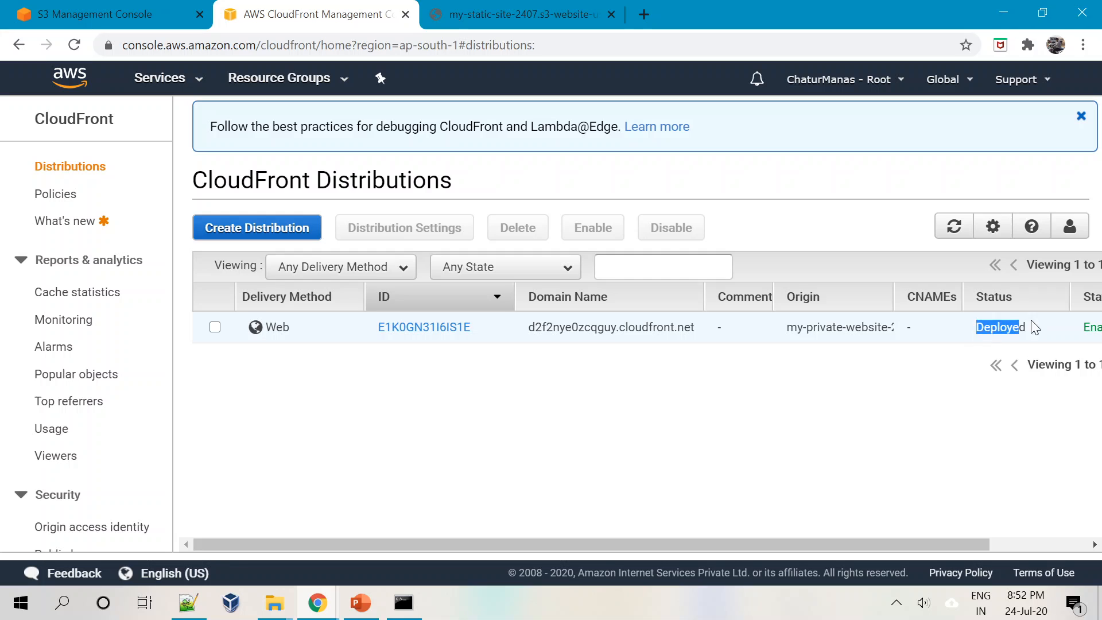
Step: Open the web distribution's general details and copy its domain name
click(438, 329)
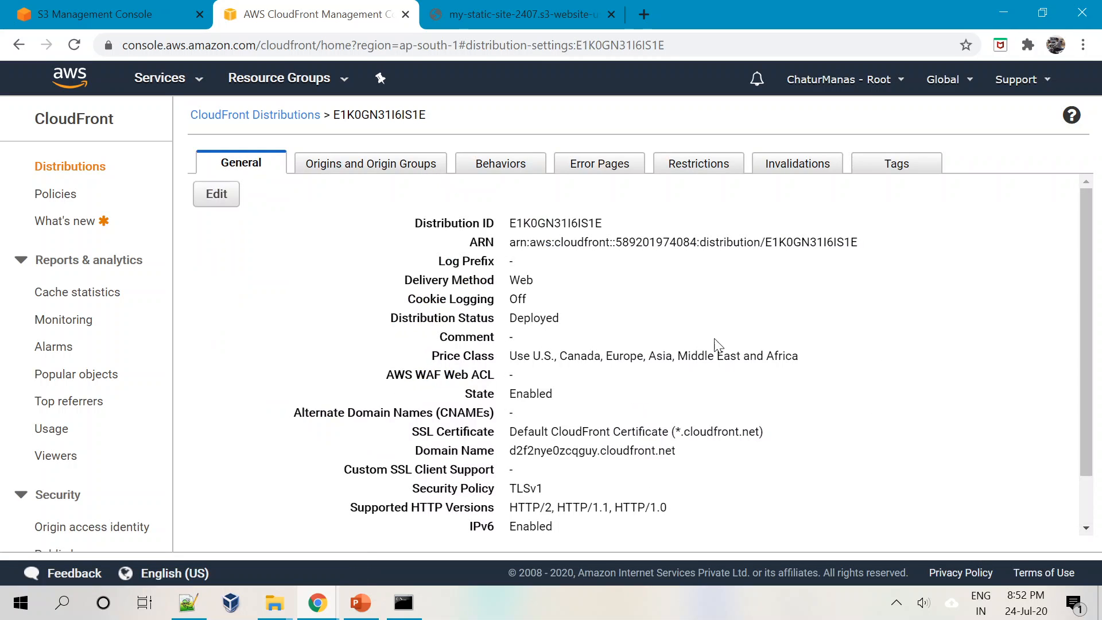
scroll(707, 345, down, 1)
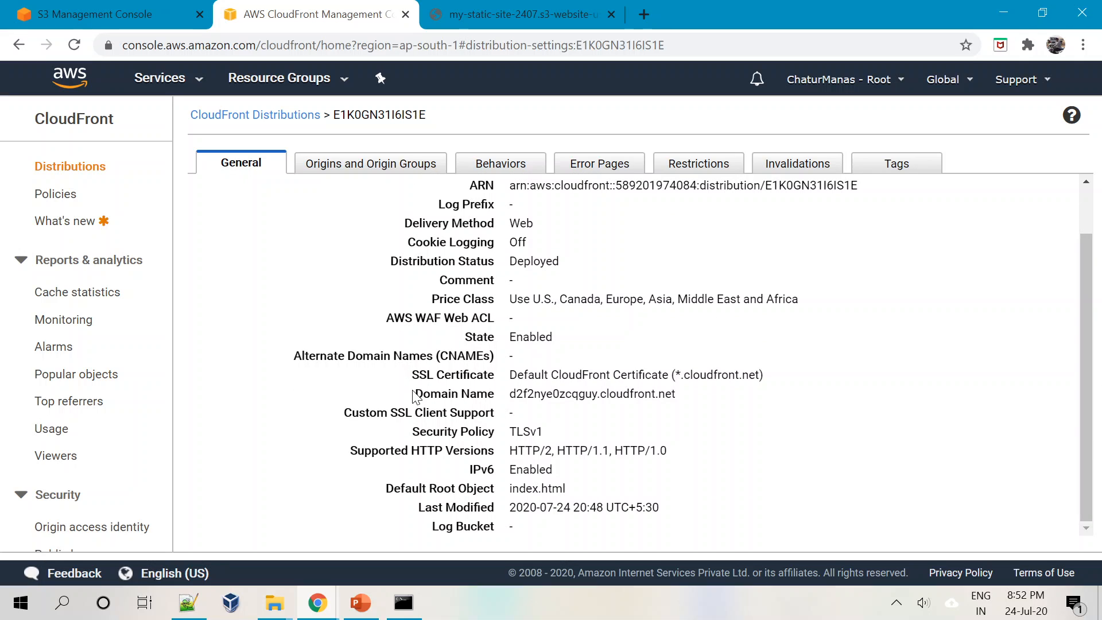
drag(414, 396, 696, 403)
click(644, 443)
drag(510, 395, 680, 399)
key(ctrl+c)
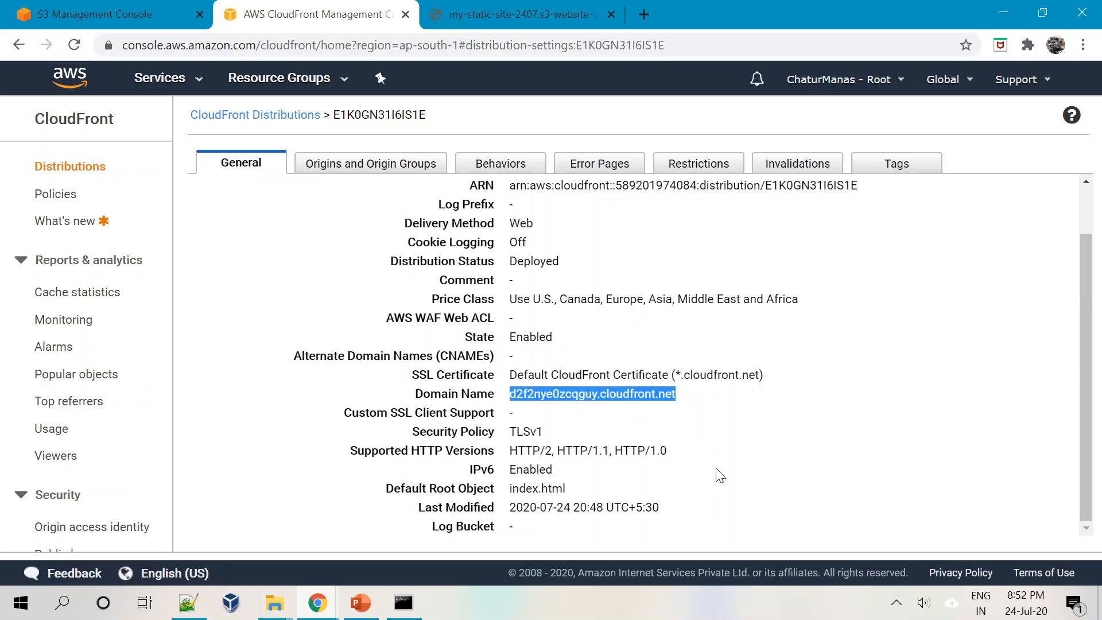
Step: Load the copied CloudFront domain name in a new browser tab and check the page's heading
click(645, 14)
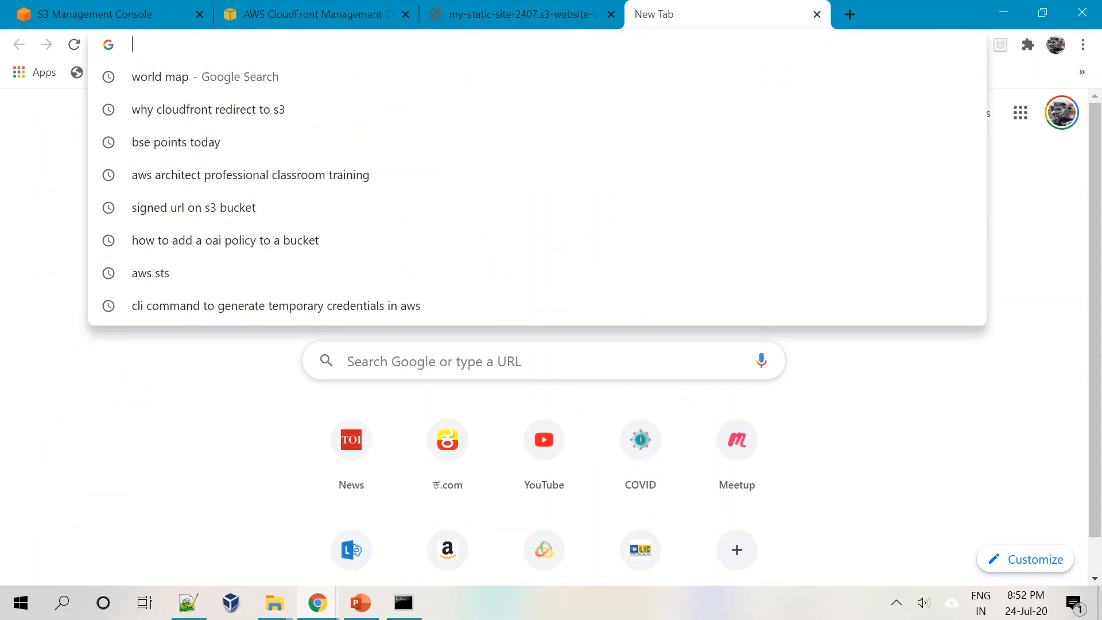
key(ctrl+v)
key(Return)
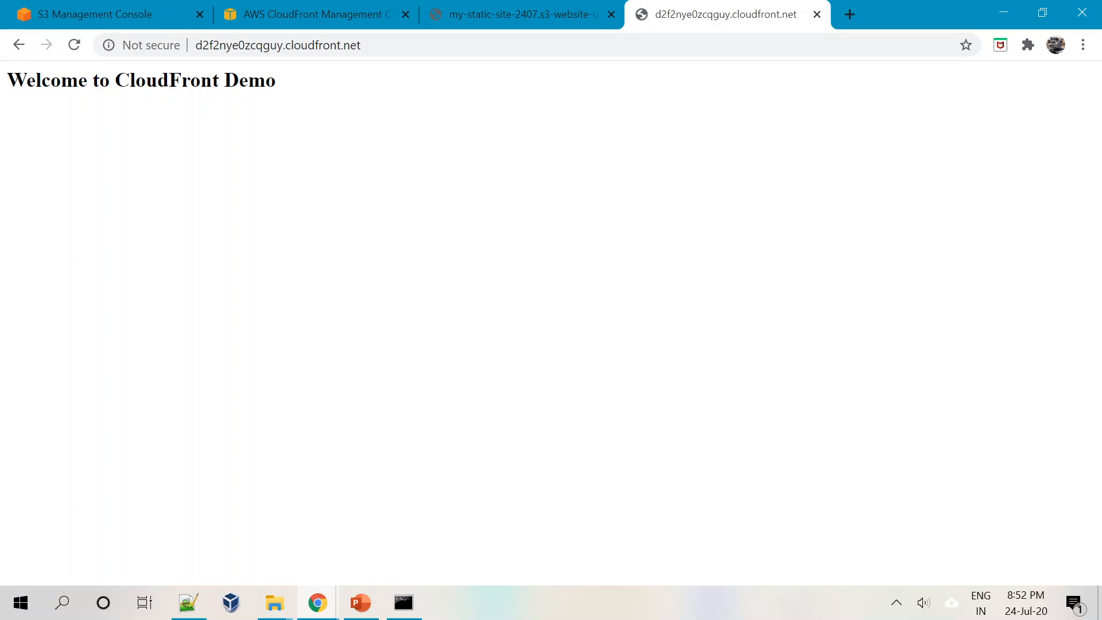
drag(3, 81, 319, 81)
click(306, 225)
Step: Open the details of index.html in the my-private-website-2407 bucket and compare them with the CloudFront-served page
click(101, 4)
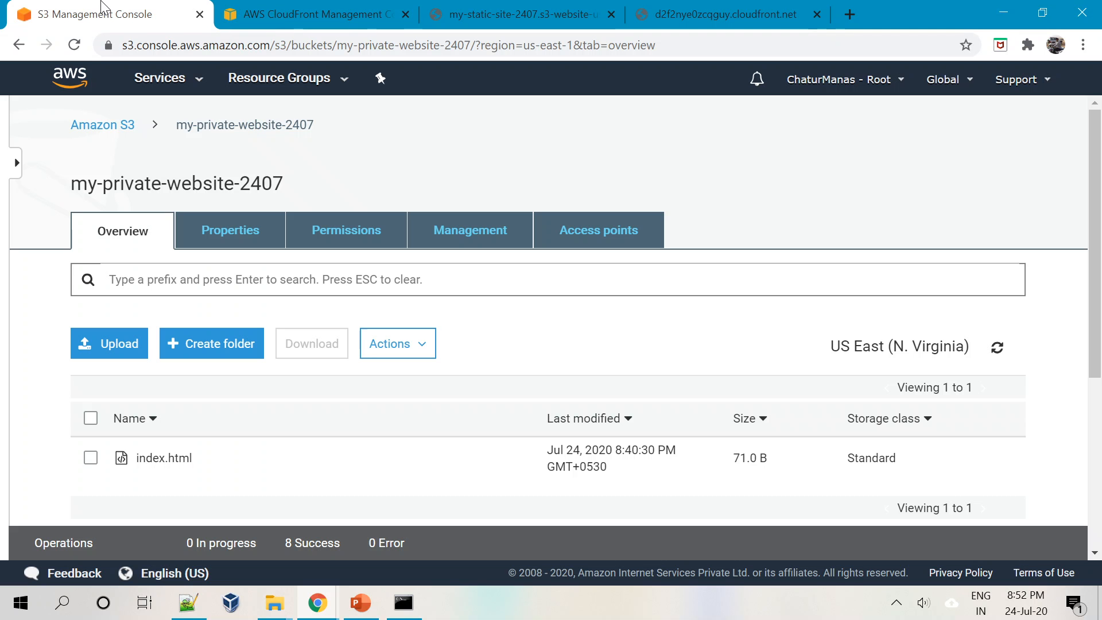
scroll(414, 411, down, 2)
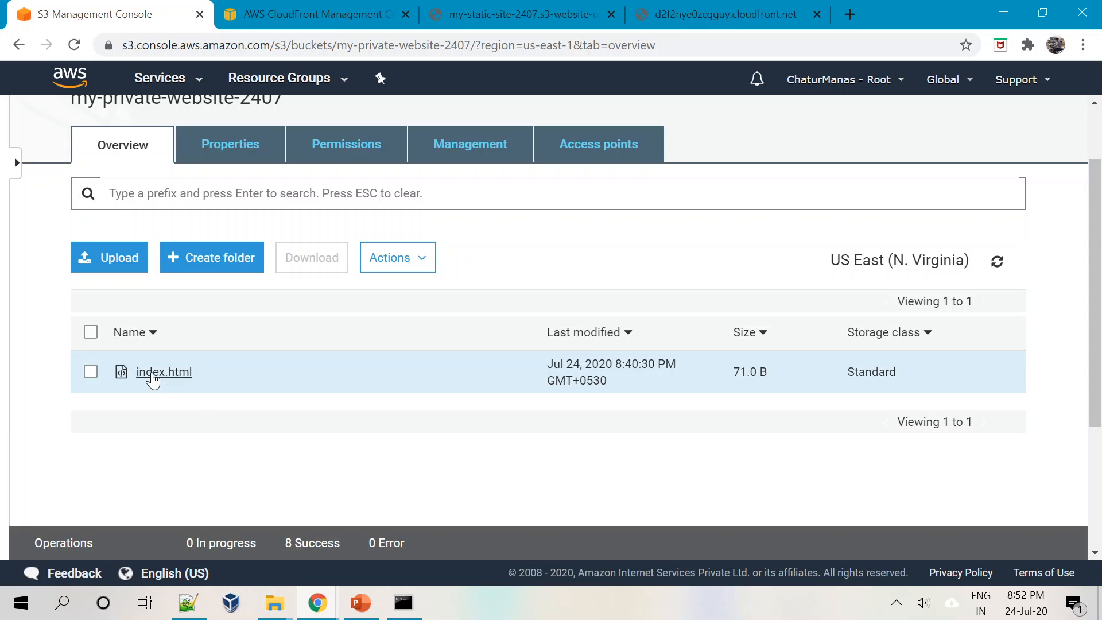
click(154, 374)
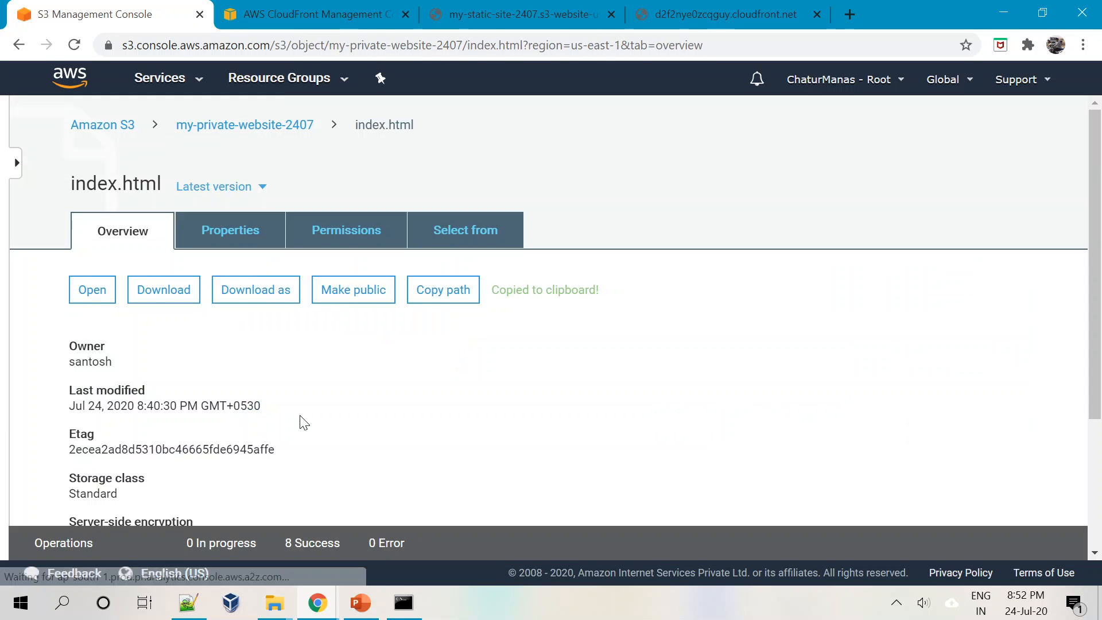
scroll(310, 445, down, 3)
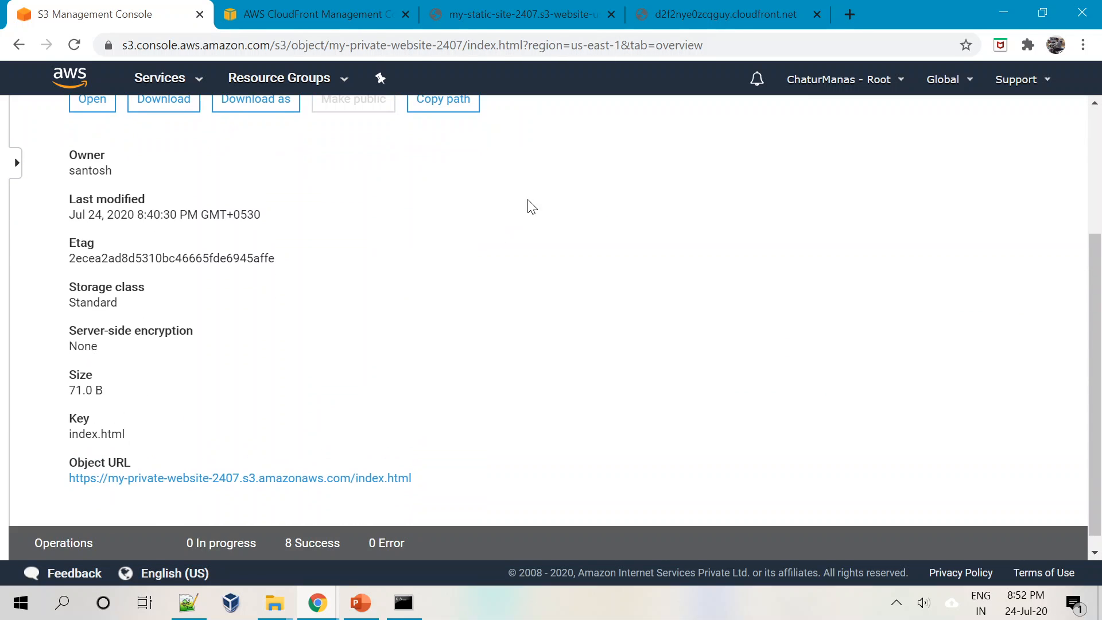
click(686, 14)
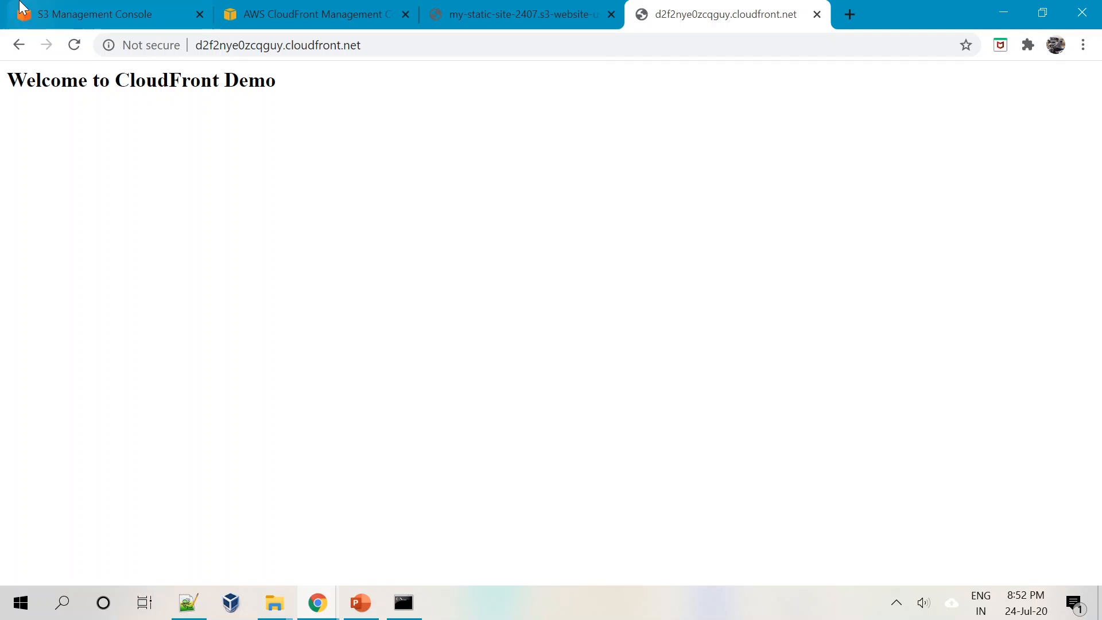
click(23, 8)
Step: Test direct access to index.html by opening its S3 object URL in a separate tab, and close that tab
right_click(275, 481)
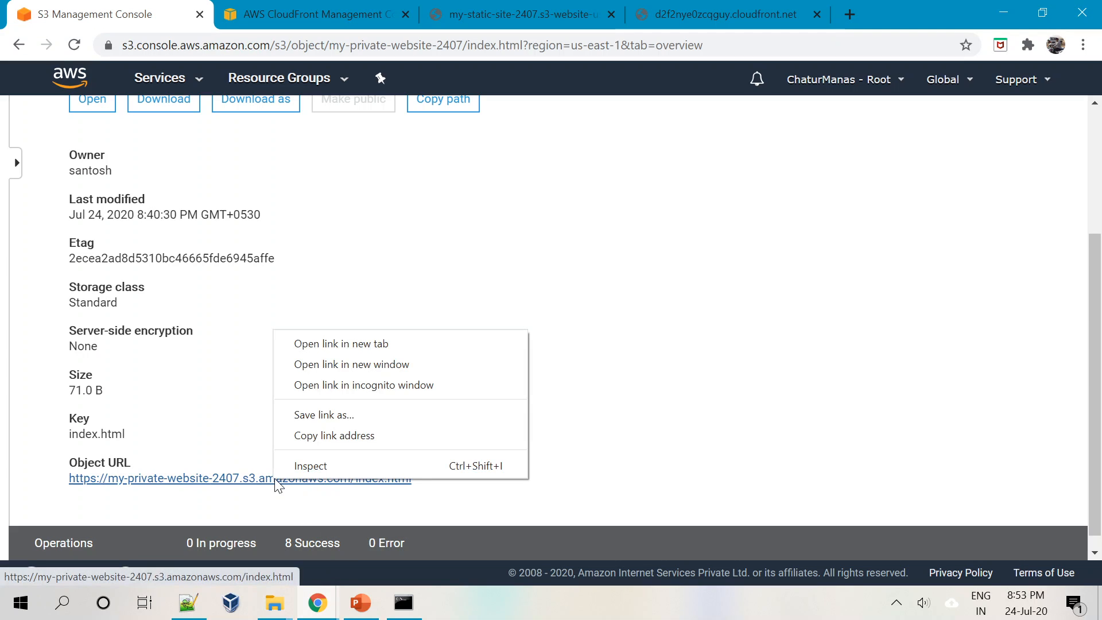
click(320, 343)
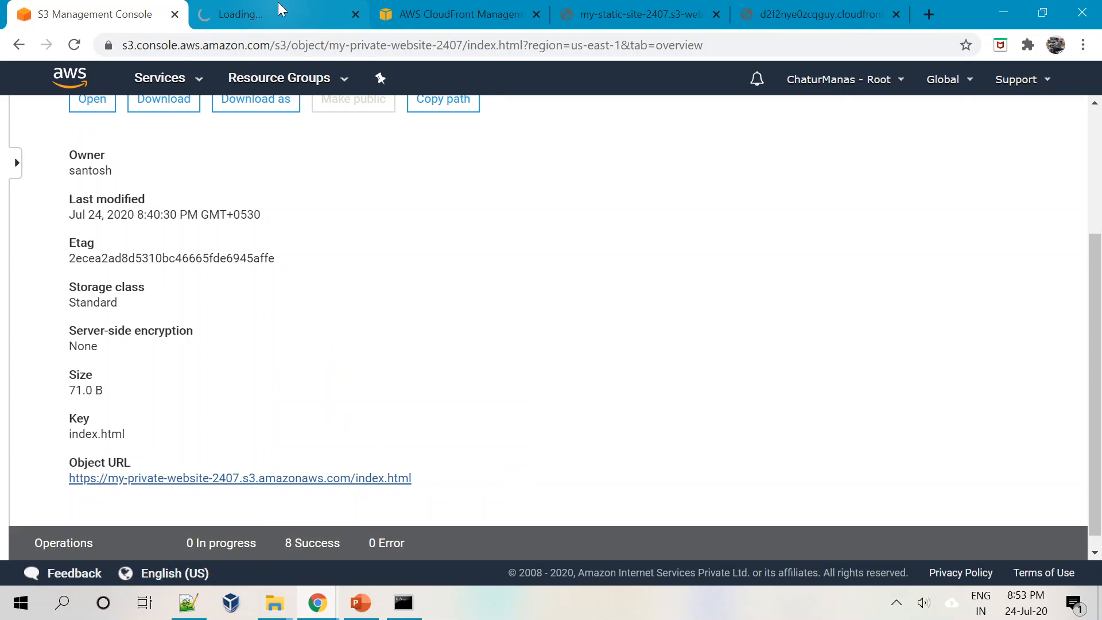
click(278, 7)
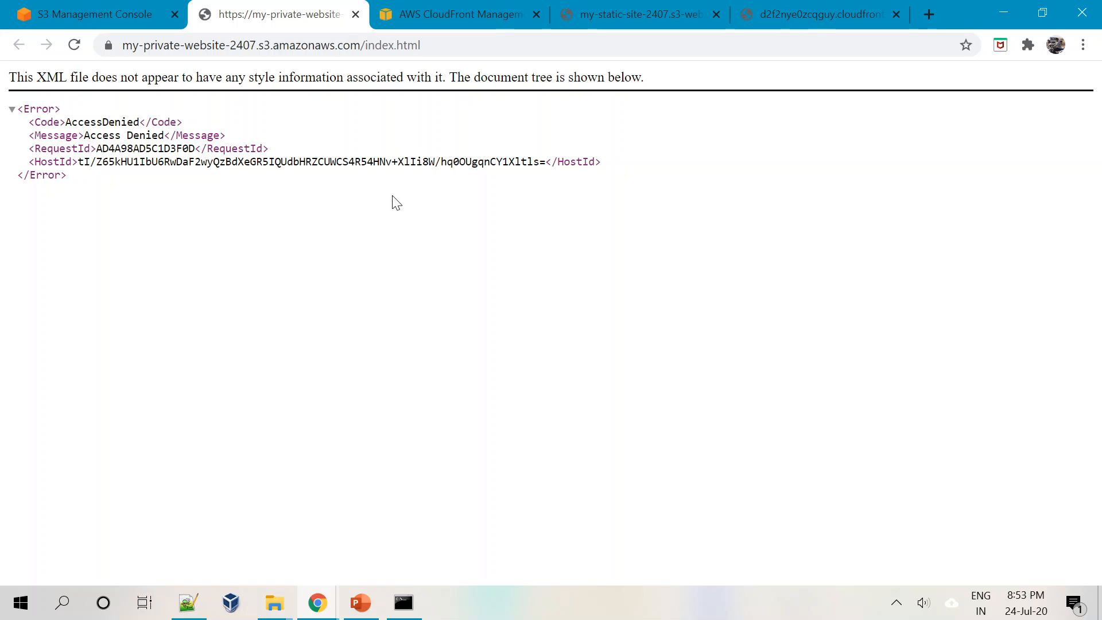
click(356, 14)
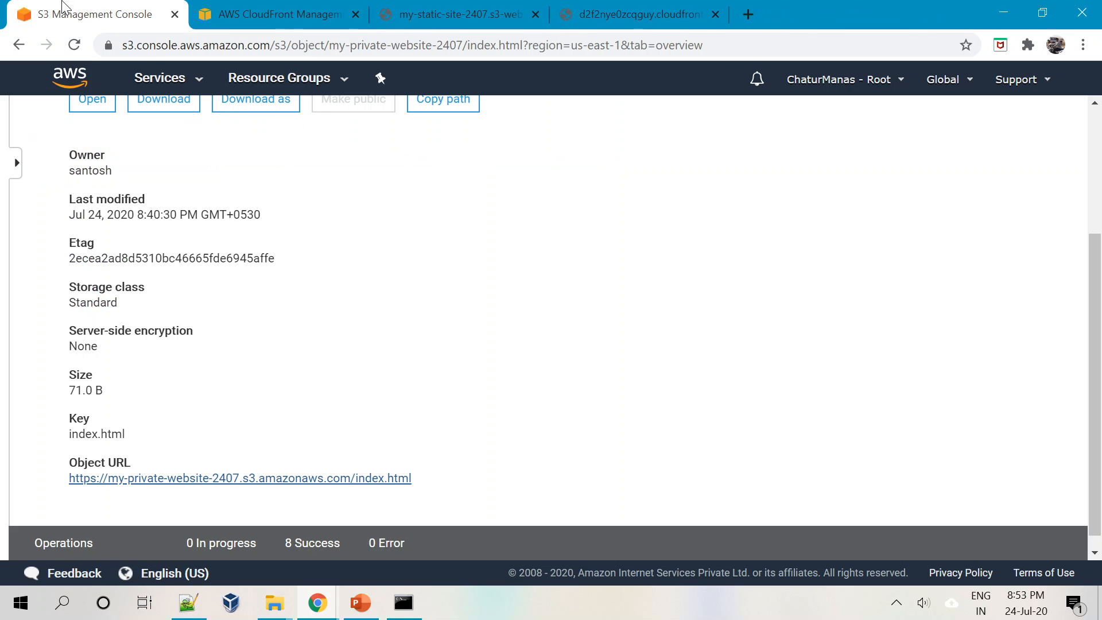
Step: Go back to the my-private-website-2407 bucket and review its Block public access permissions
scroll(387, 381, up, 2)
scroll(278, 257, up, 2)
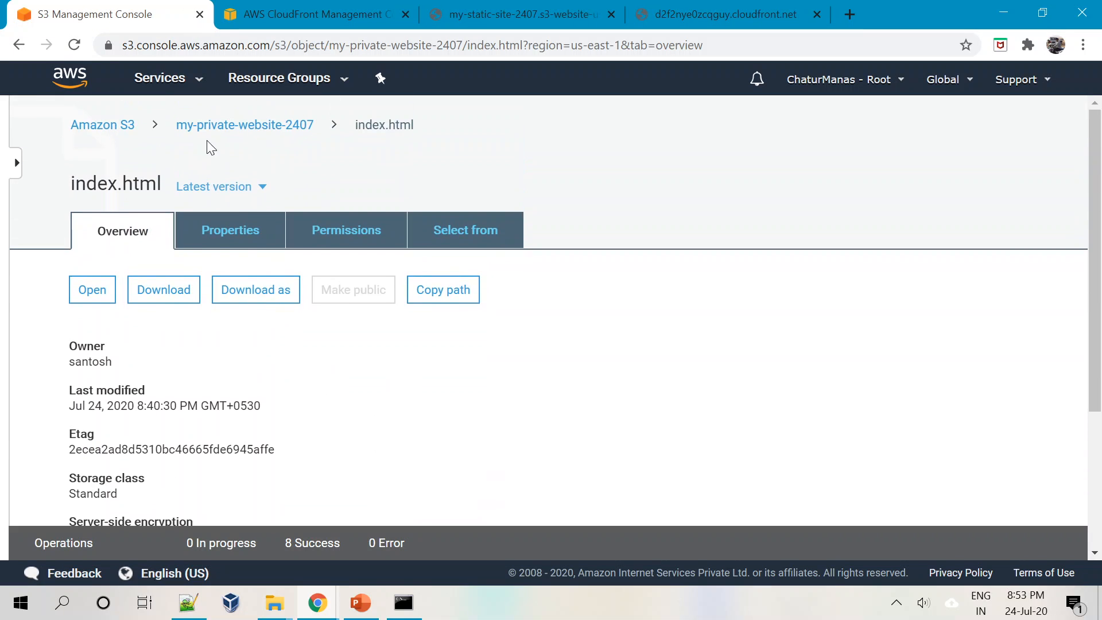
click(240, 125)
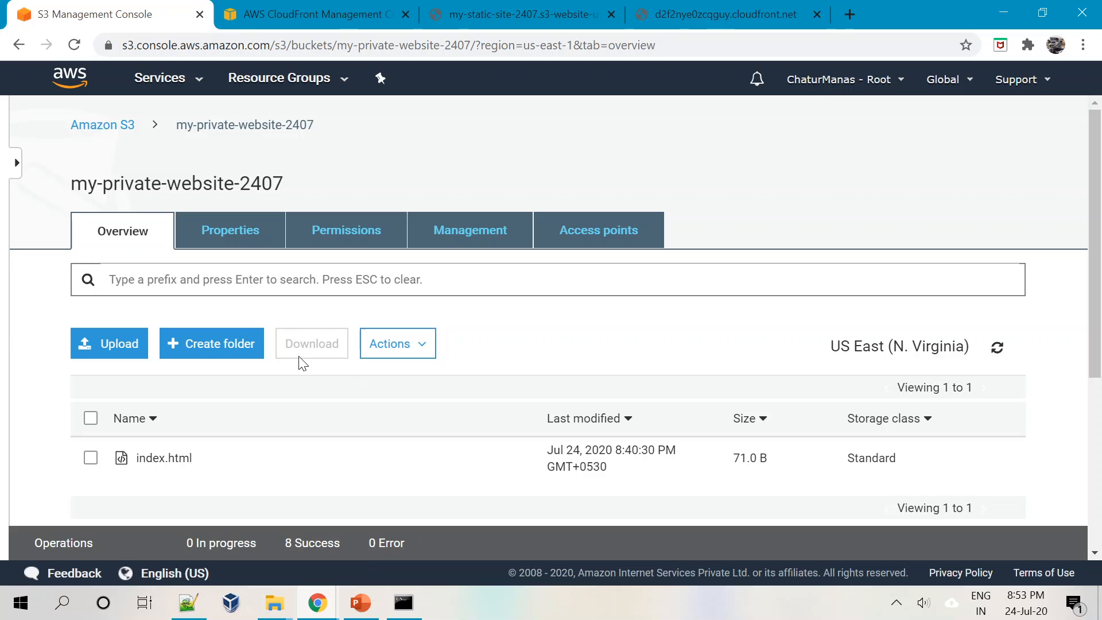
click(320, 247)
scroll(339, 399, down, 1)
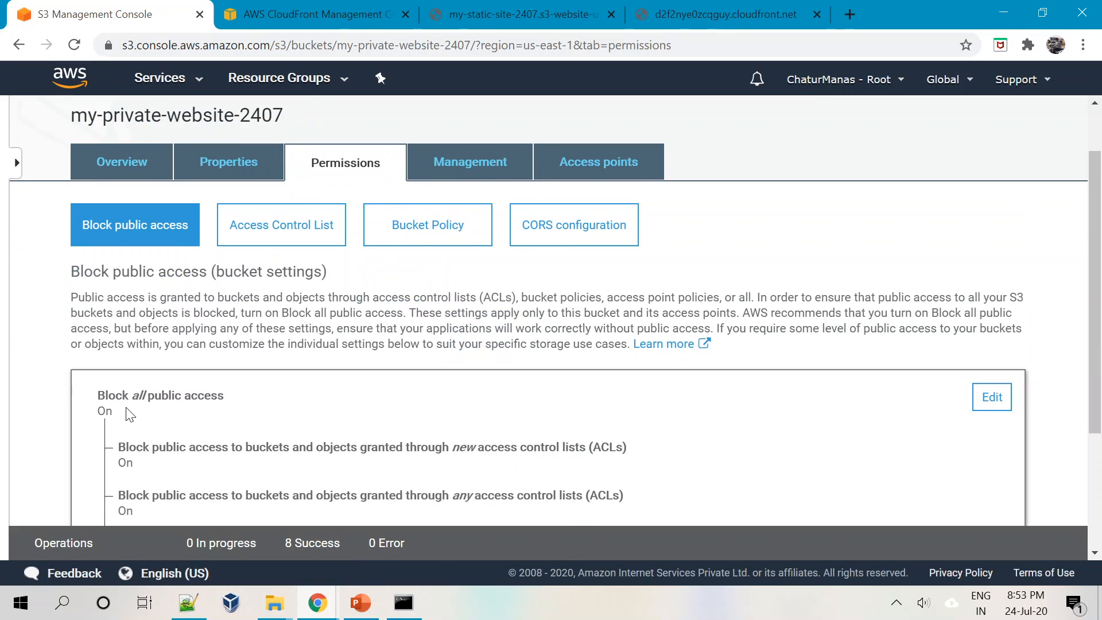
scroll(283, 424, down, 2)
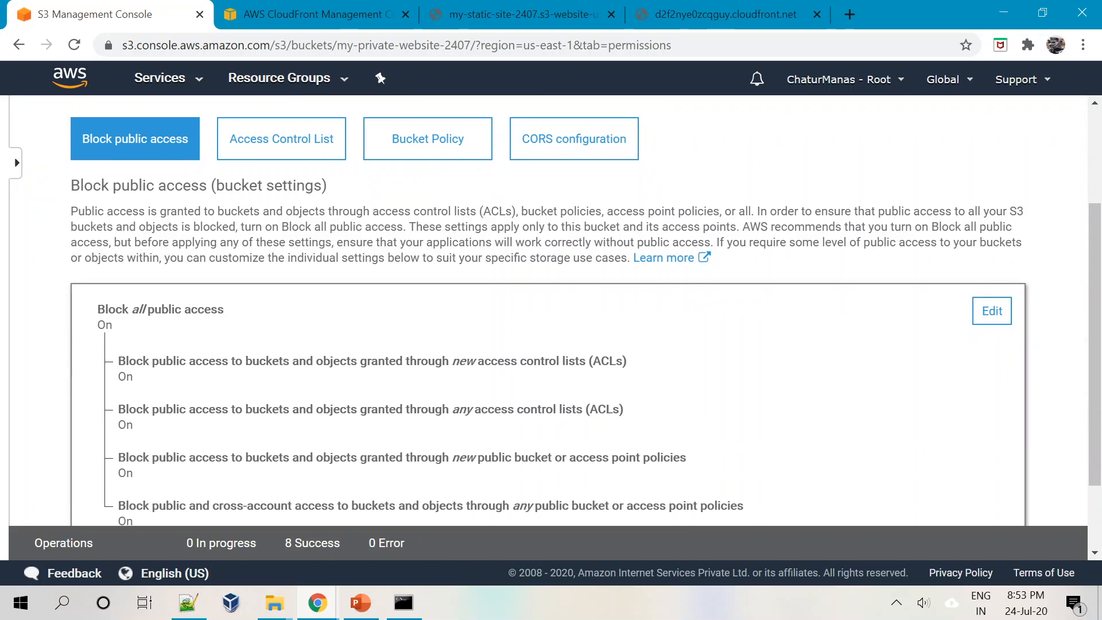
drag(95, 306, 446, 425)
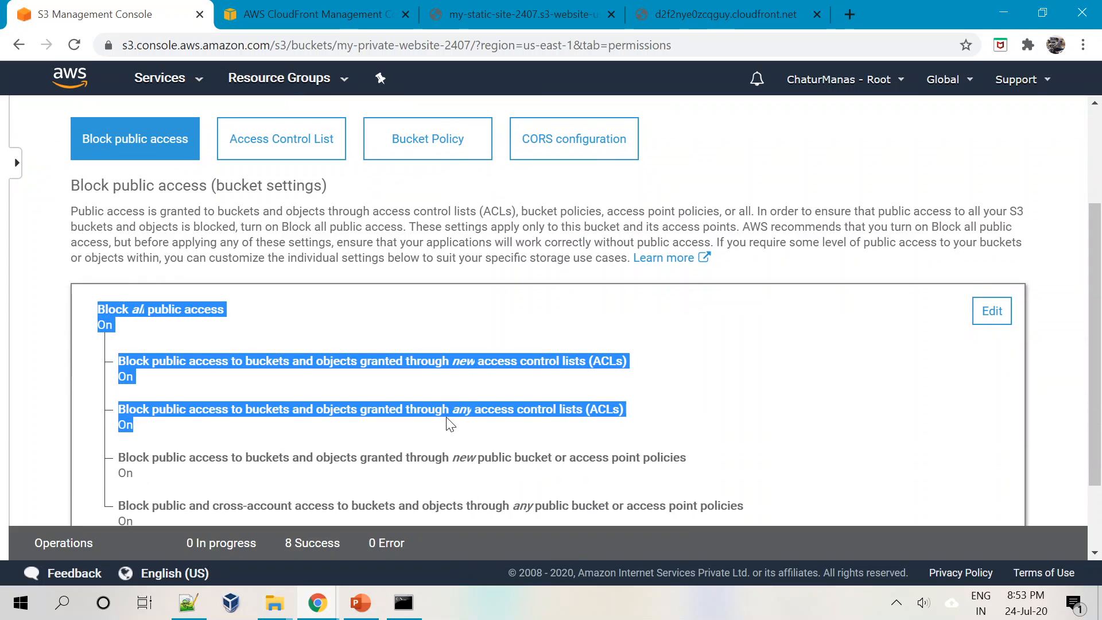
click(445, 455)
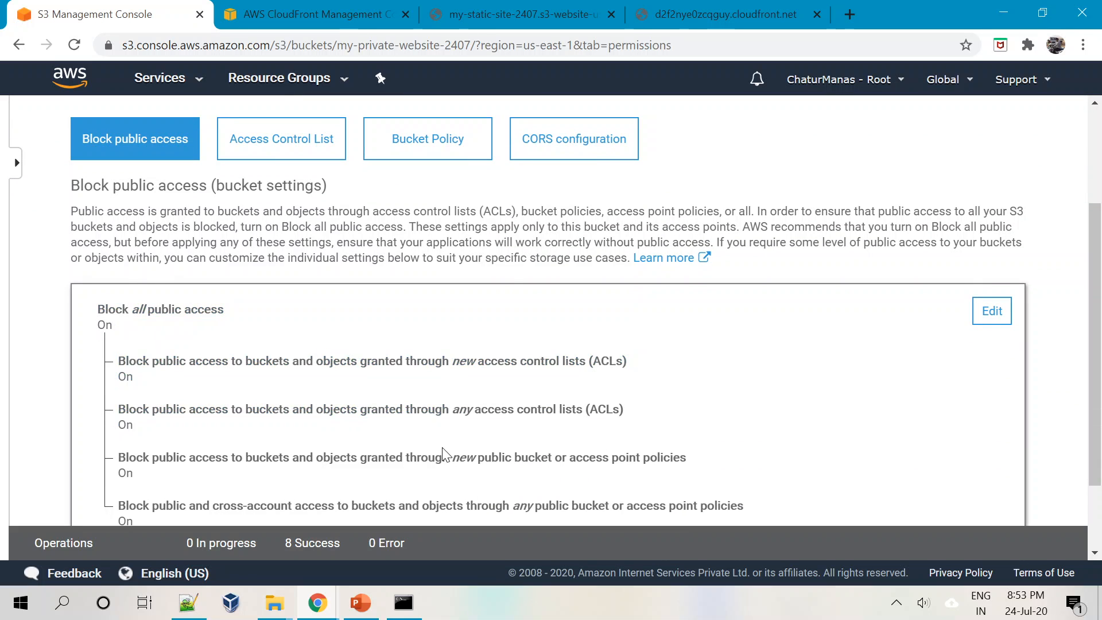
scroll(443, 453, up, 3)
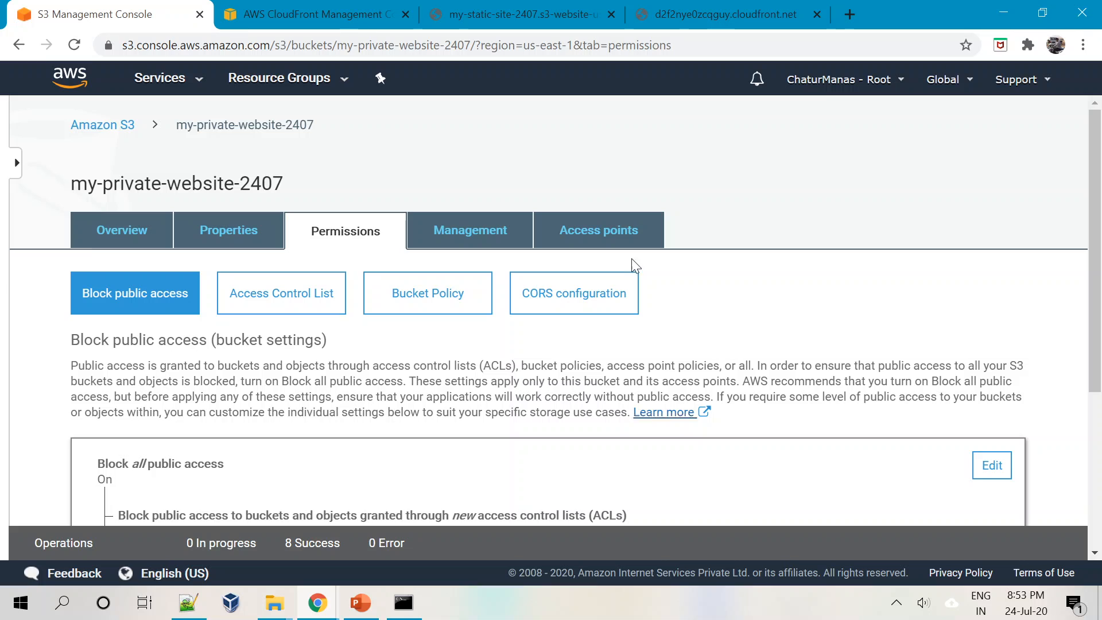
Step: Re-examine the heading on the CloudFront-served page and return to the distribution's general details
click(740, 24)
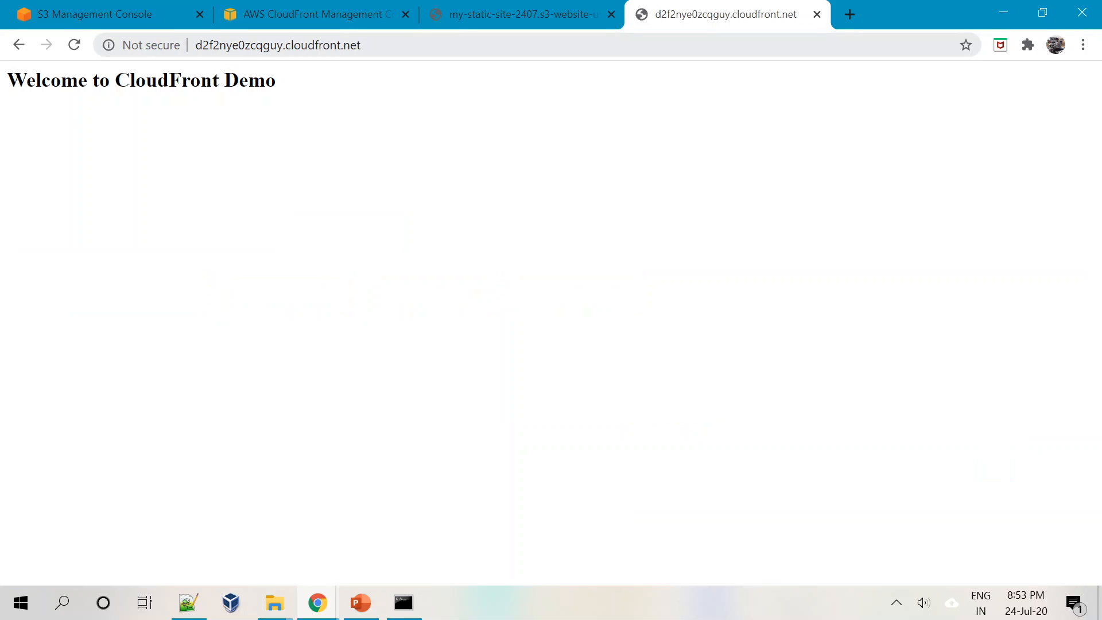
drag(7, 80, 440, 221)
click(443, 224)
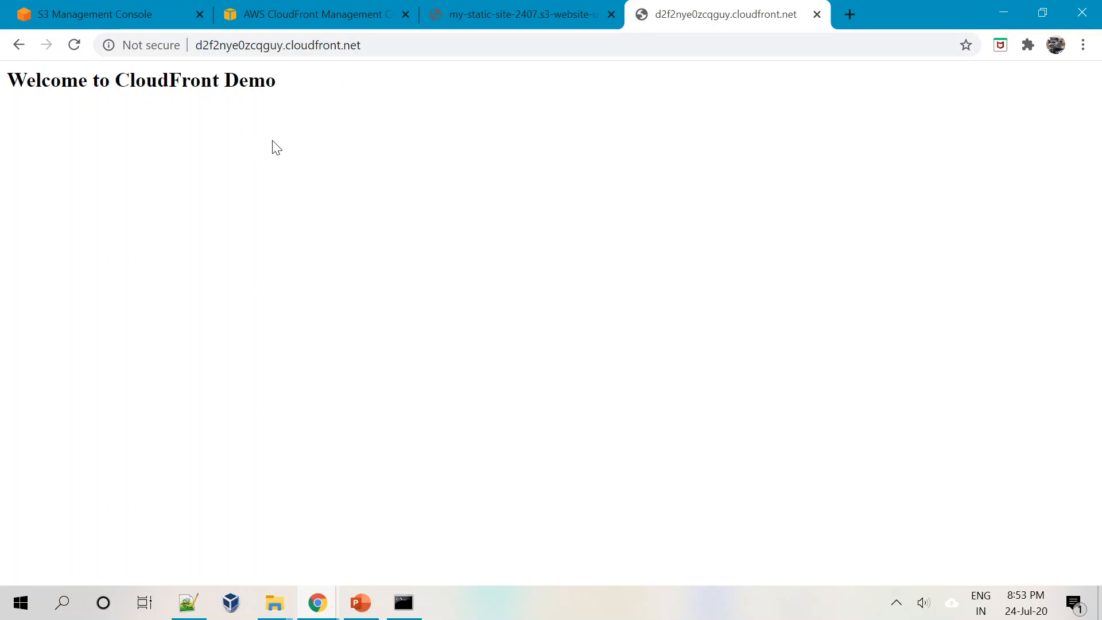
drag(7, 81, 341, 170)
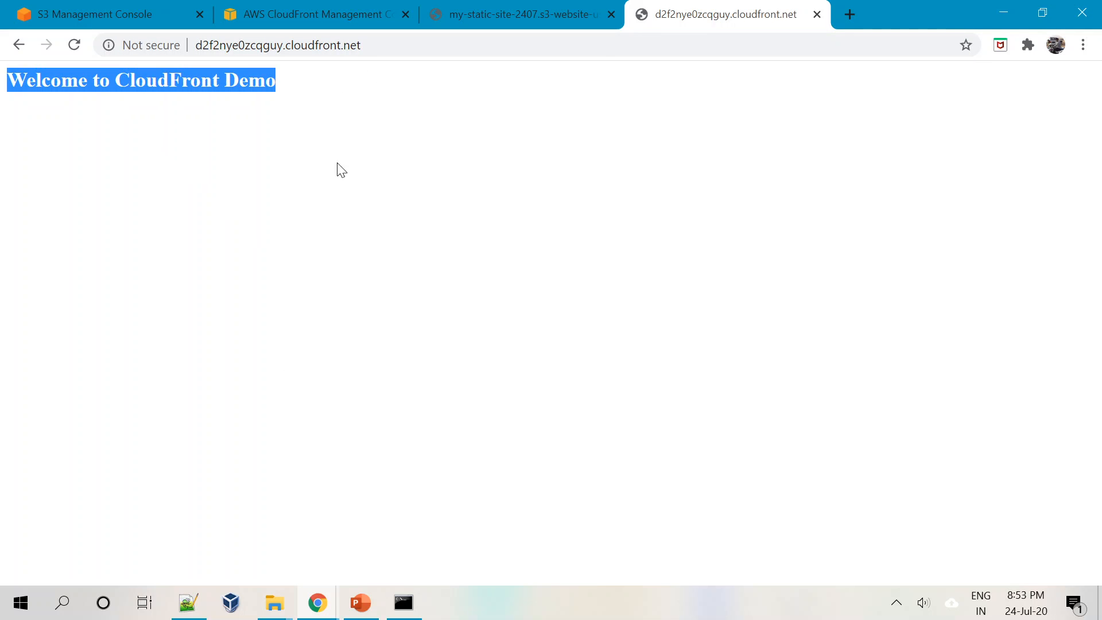
click(290, 274)
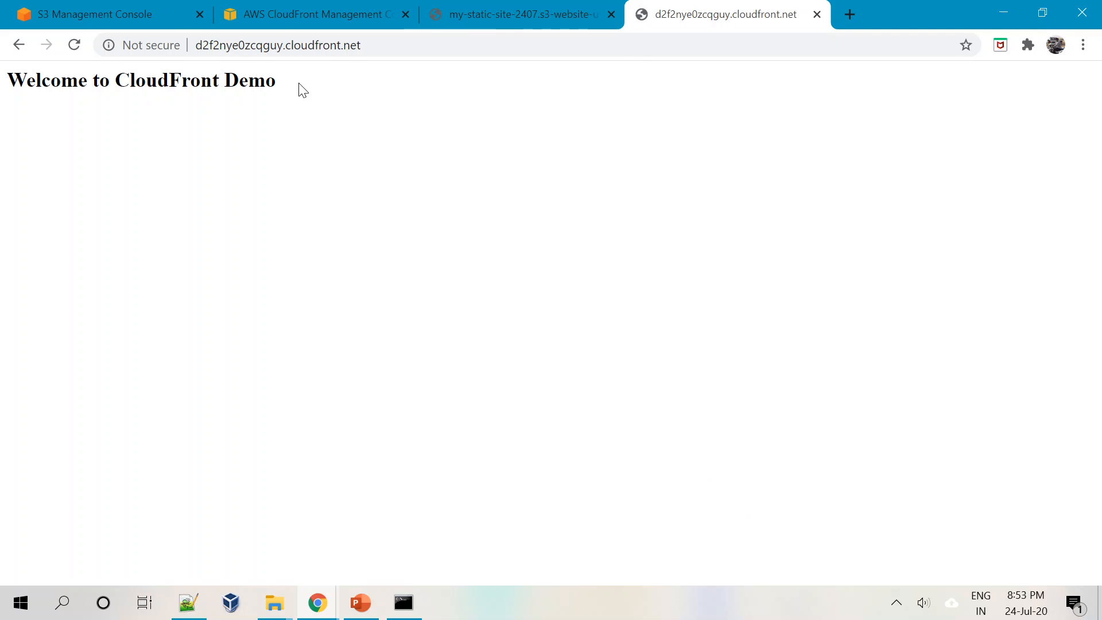
click(280, 10)
click(909, 437)
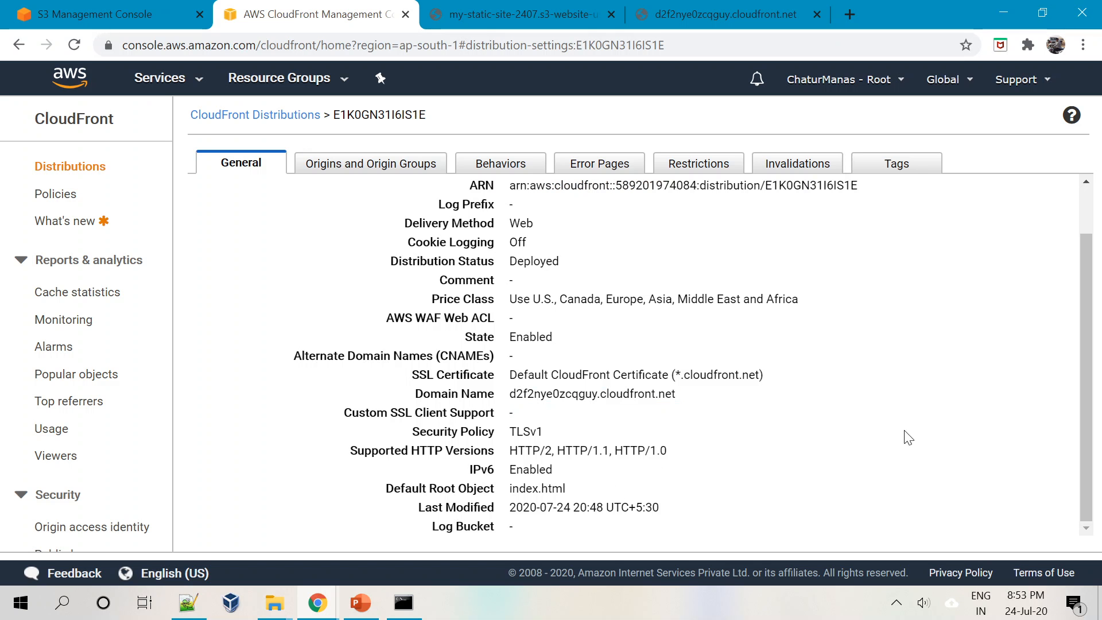